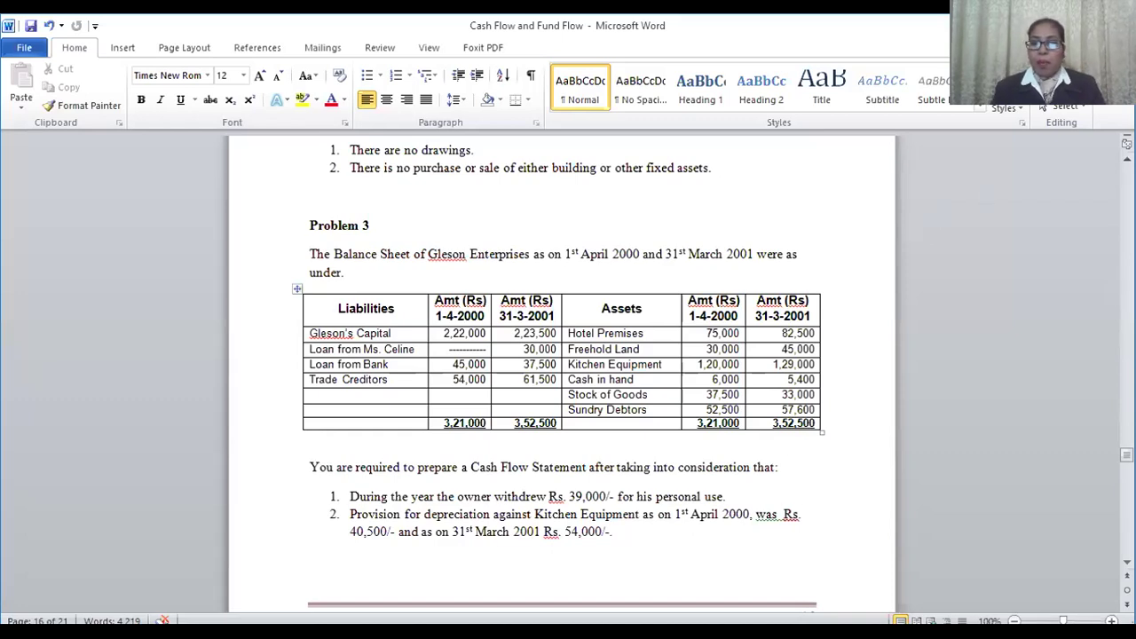
Step: Switch to the SOLUTIONS FFS & CFS document, collapse the ribbon and bring the blank Solution problem 3 tables into view
left_click(1108, 47)
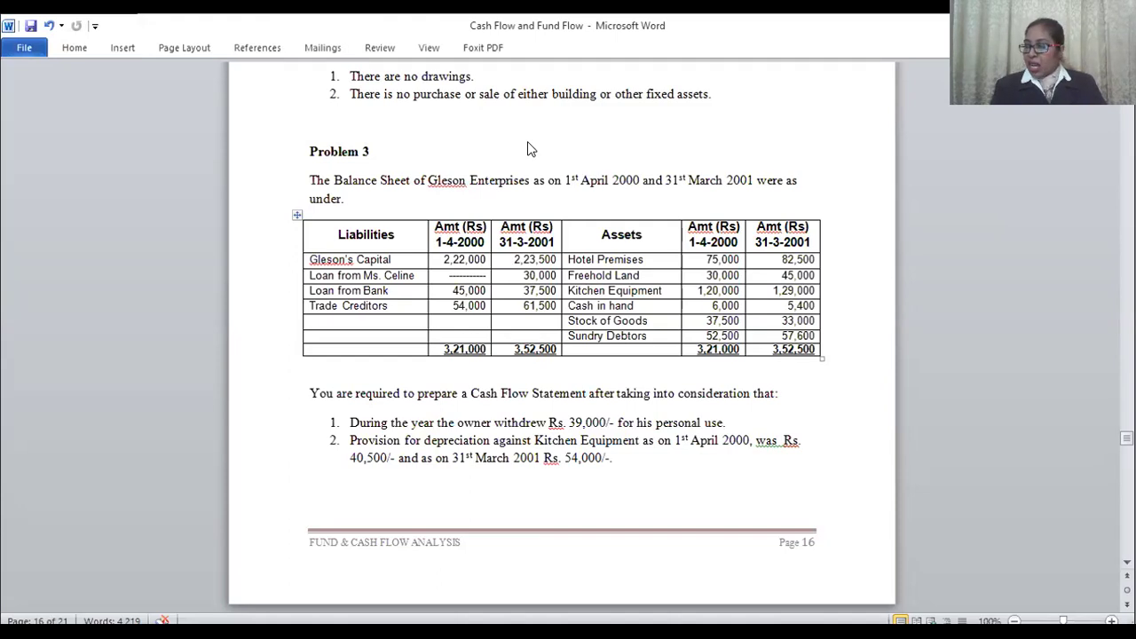
key("alt+Tab")
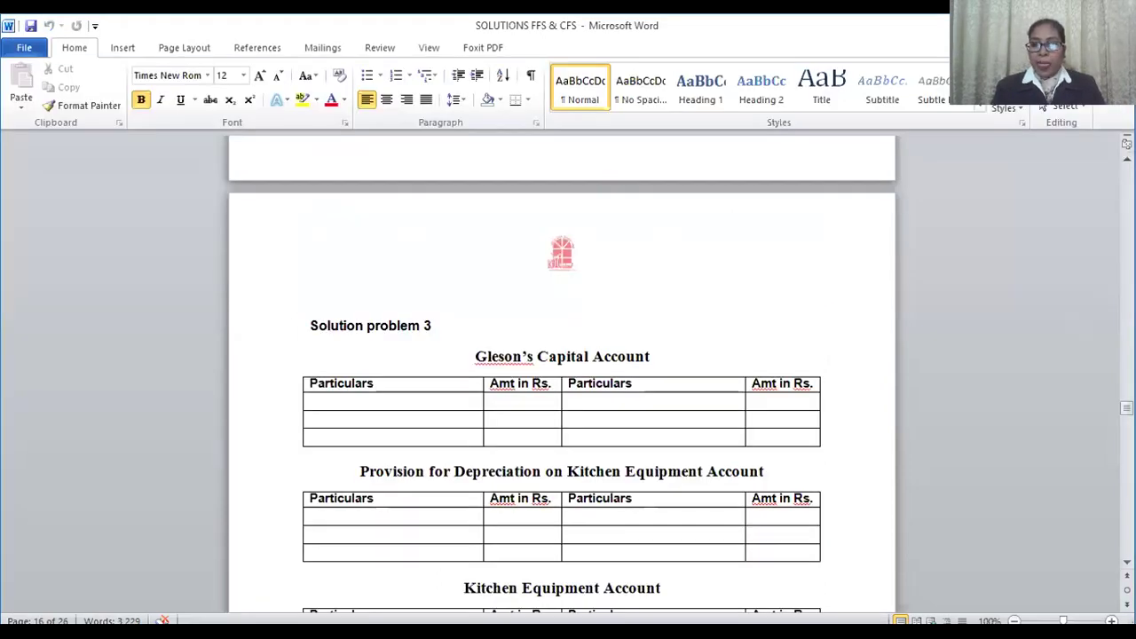
left_click_drag(1126, 408, 1126, 411)
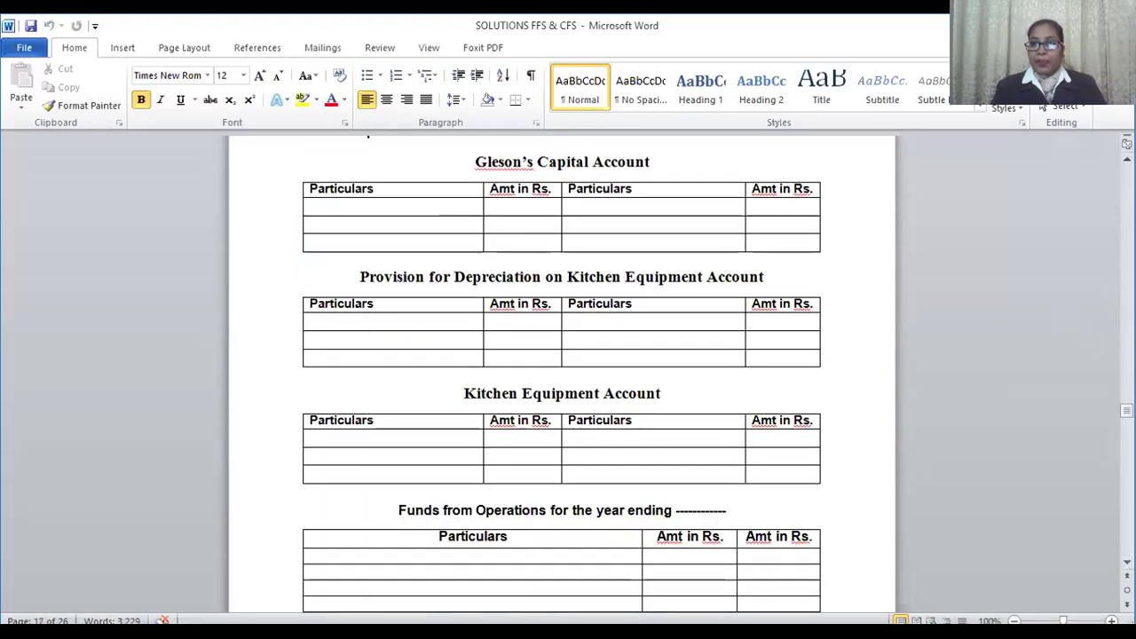
key("ctrl+F1")
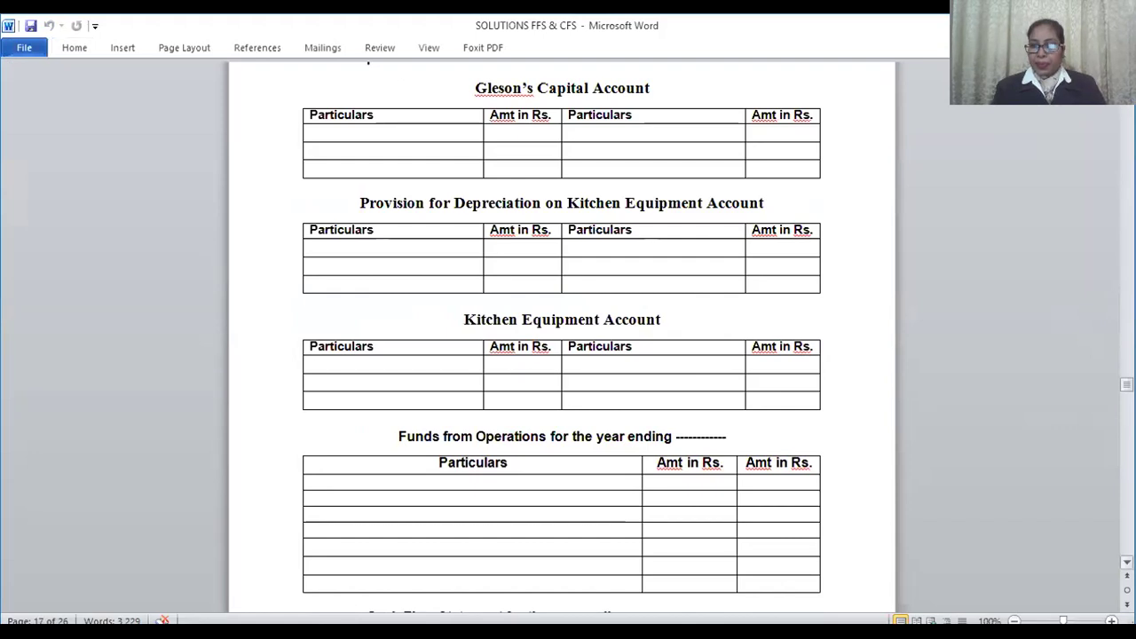
left_click(1126, 562)
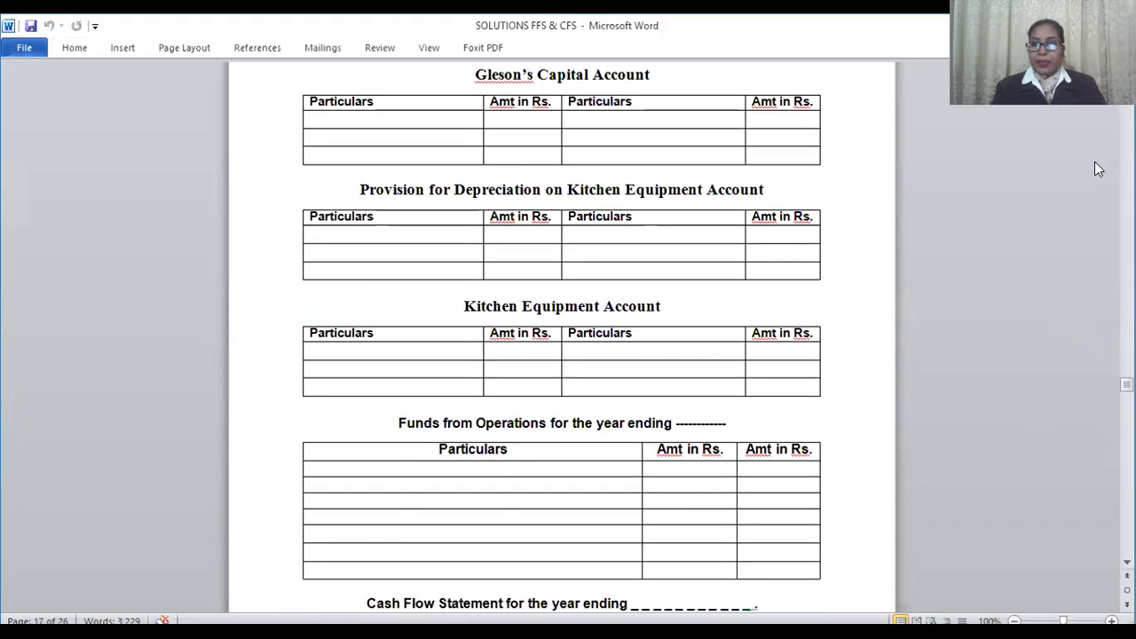
scroll(562, 337, "up", 3)
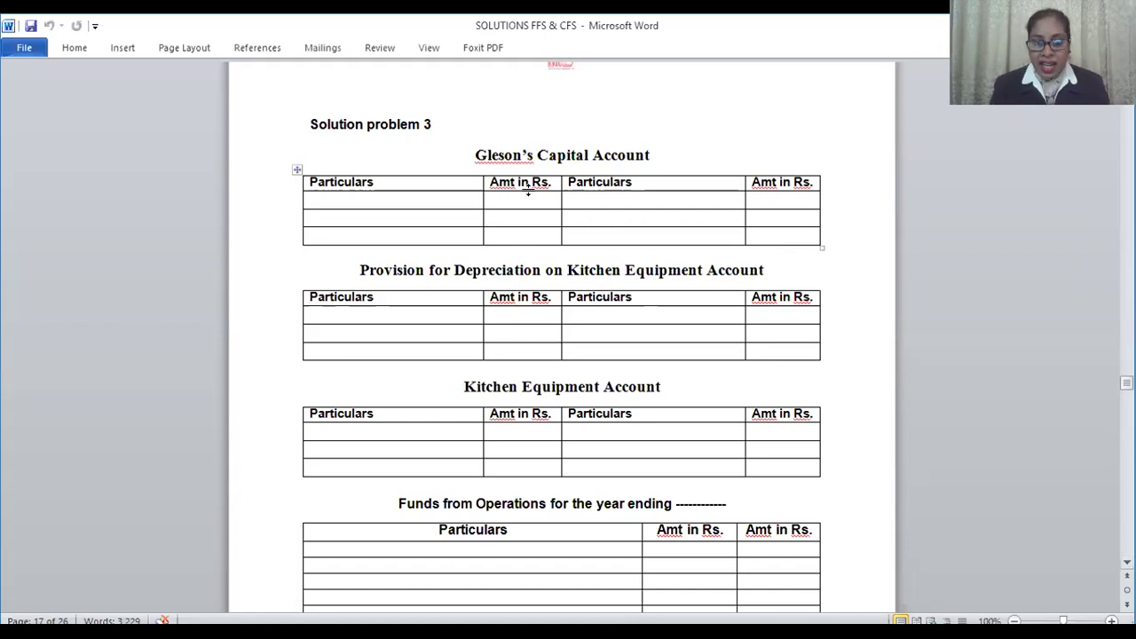
Step: Enter "By Balance b/d" with the amount 2,22,000 in the first credit-side row of the Capital Account table
left_click(579, 198)
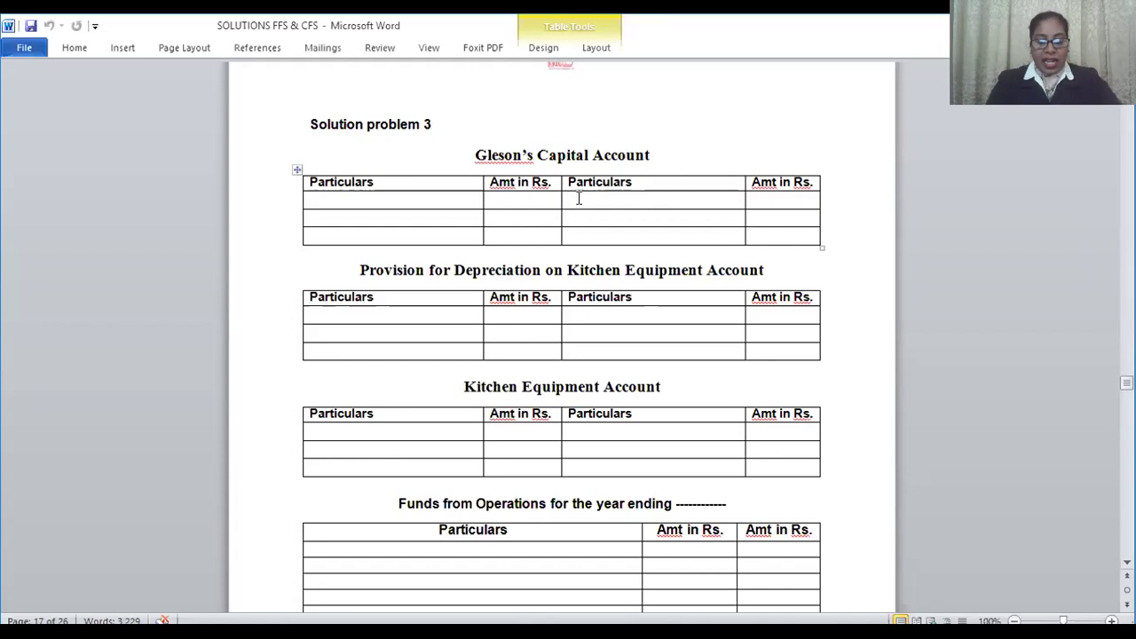
type("By")
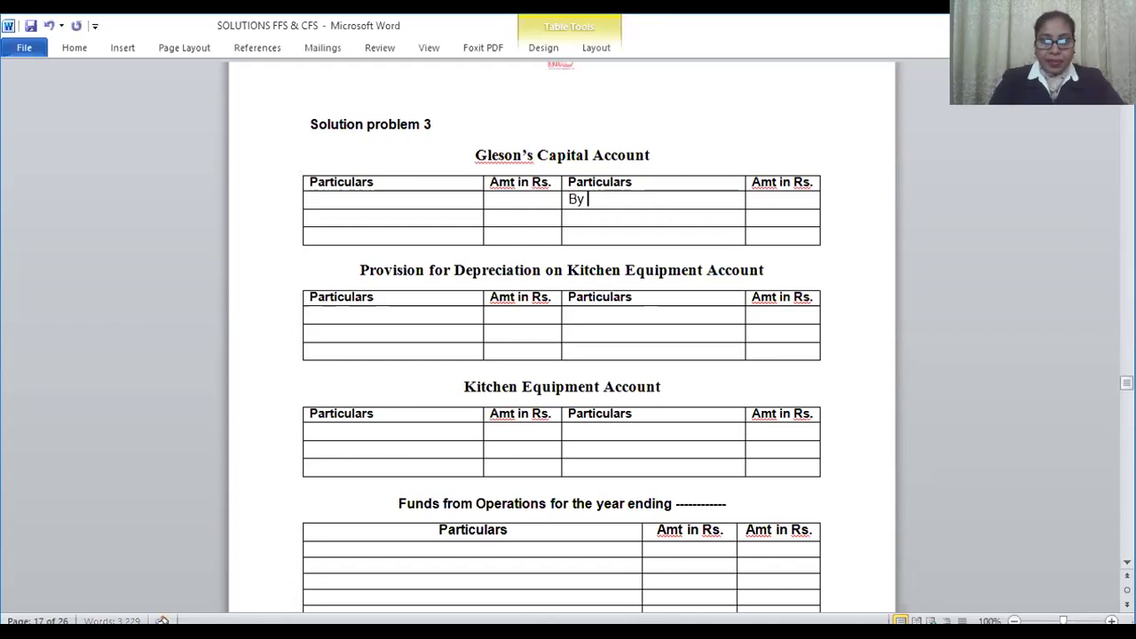
type(" Balance")
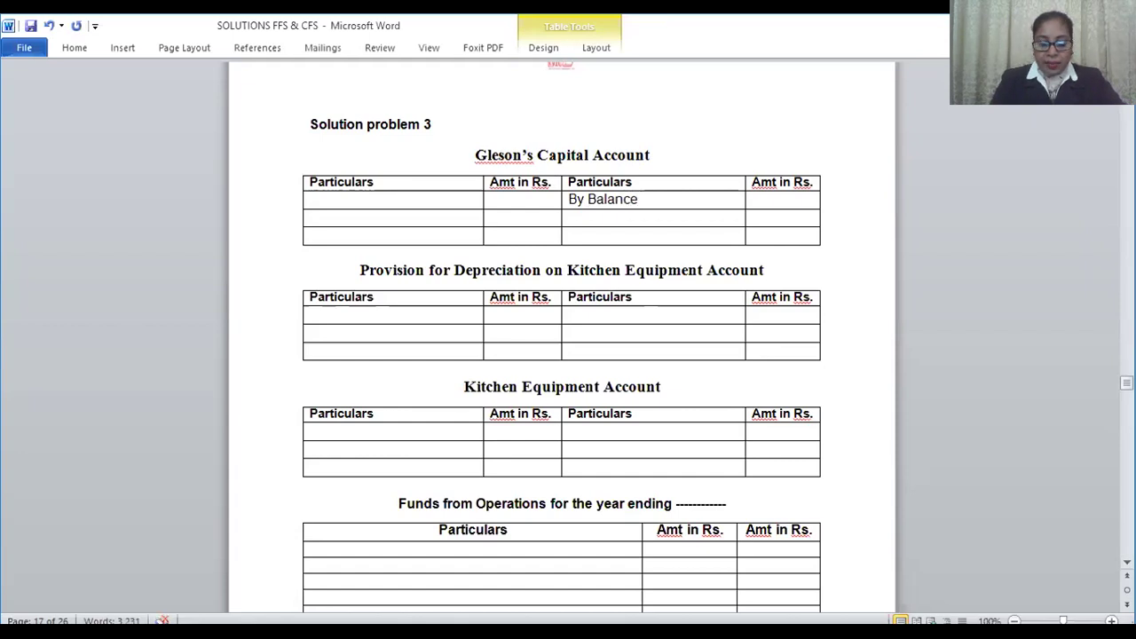
type(" b/d")
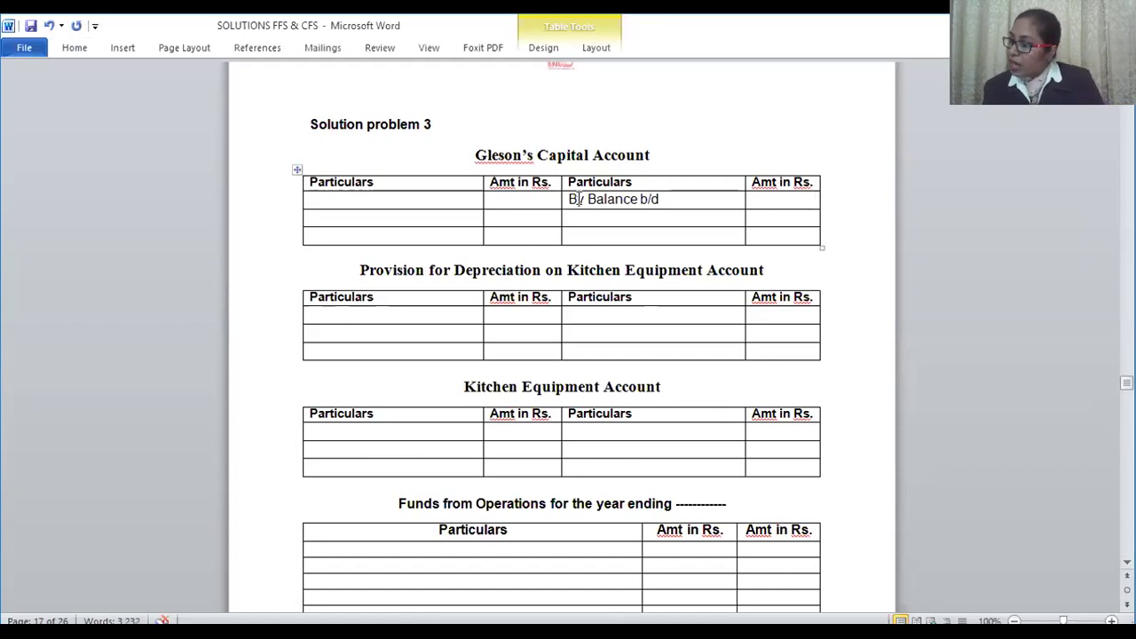
key("Tab")
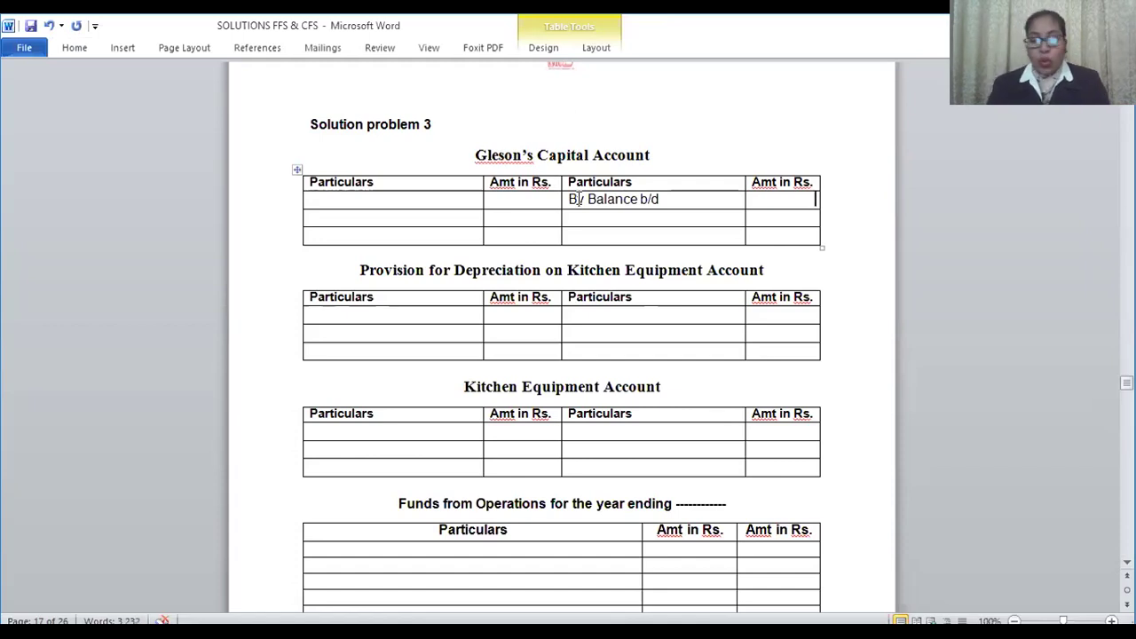
type("2,22,000")
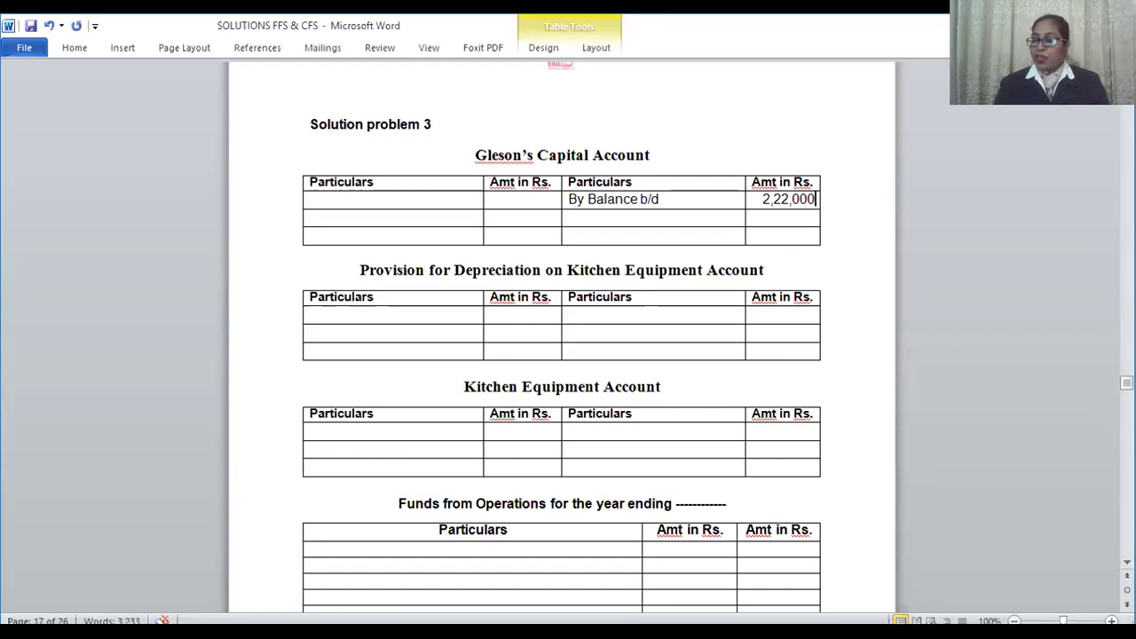
Step: Enter "To Balance c/d" with the amount 2,23,500 in the second debit-side row of the Capital Account
left_click(315, 217)
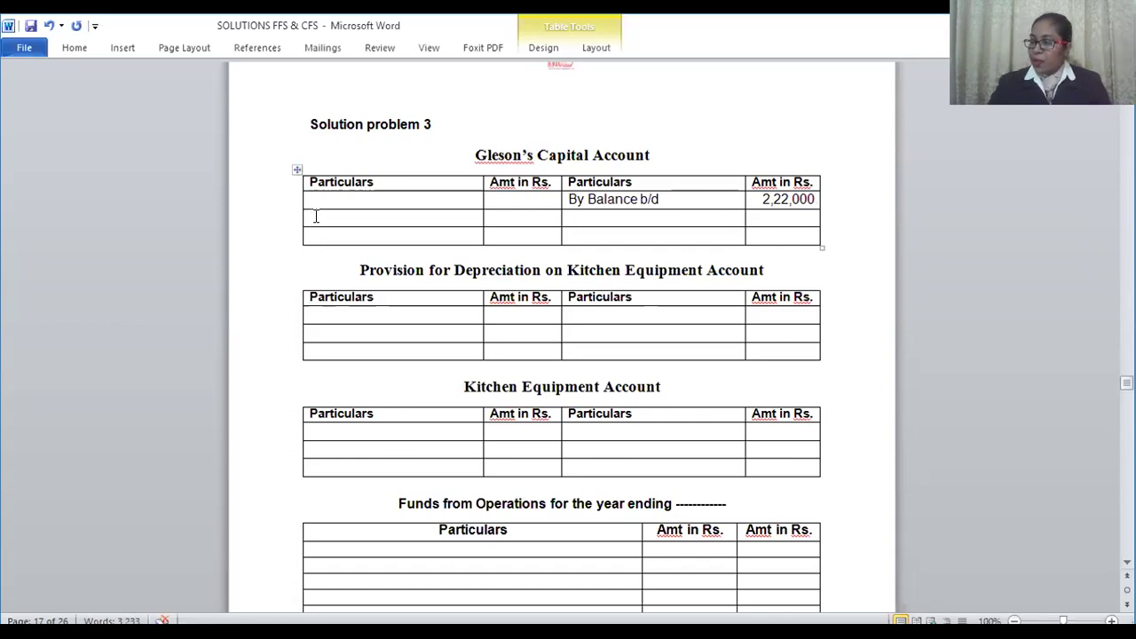
type("To ")
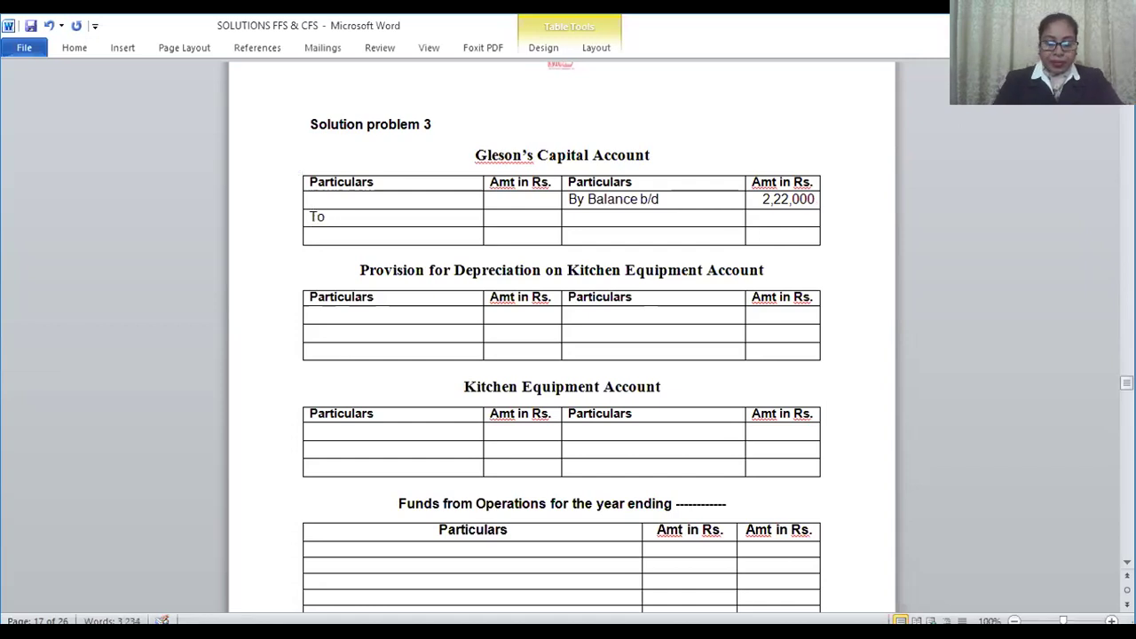
type("Balance")
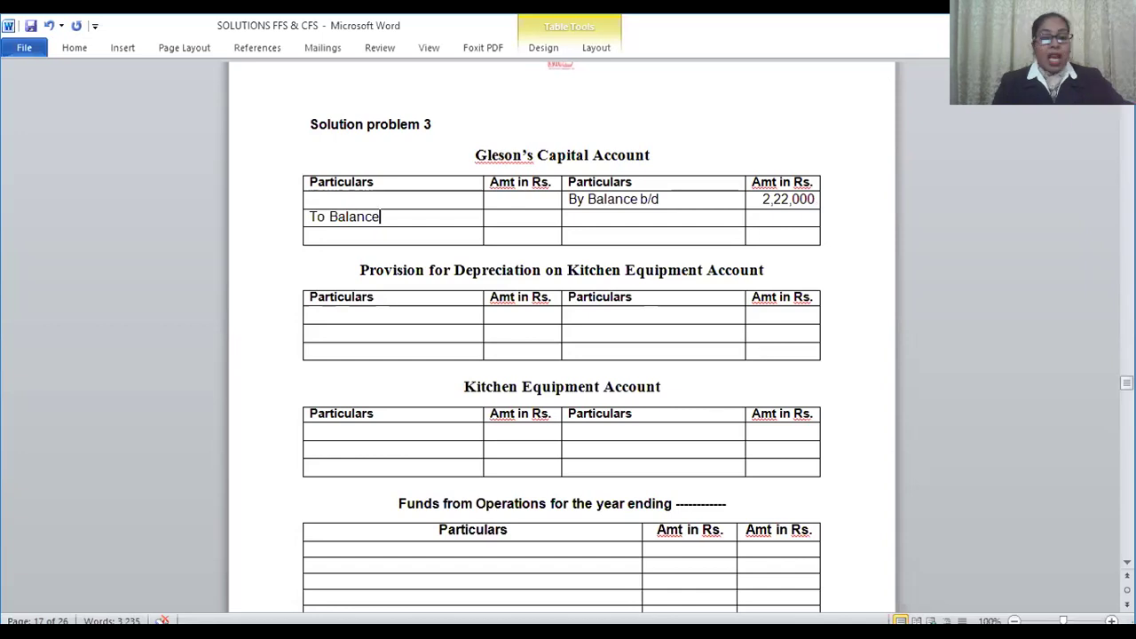
type("c/d")
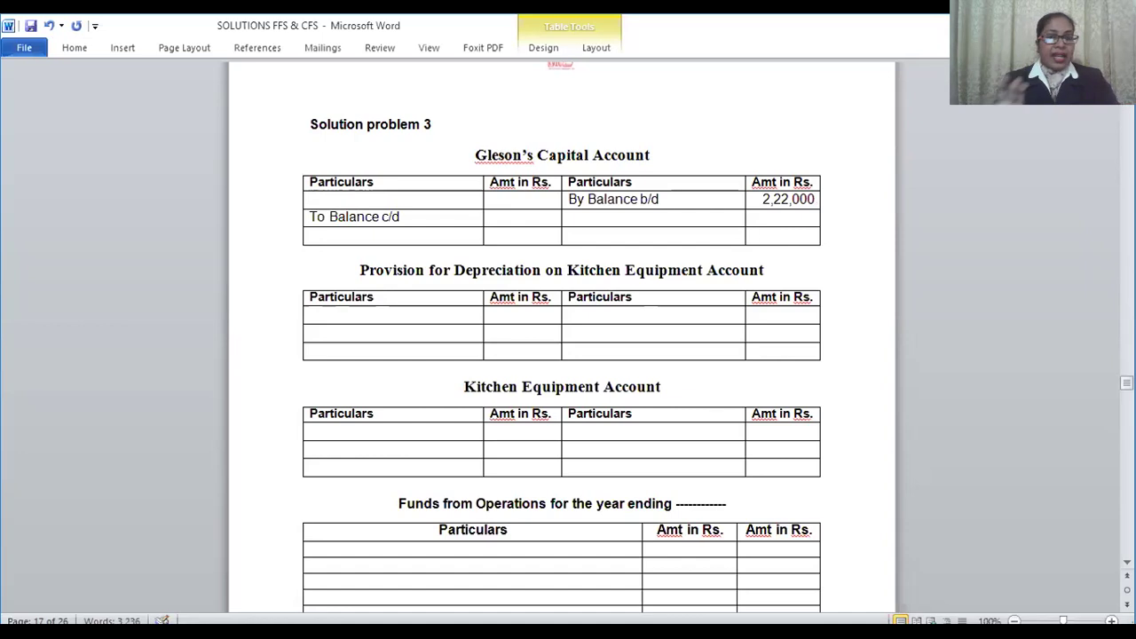
key("Tab")
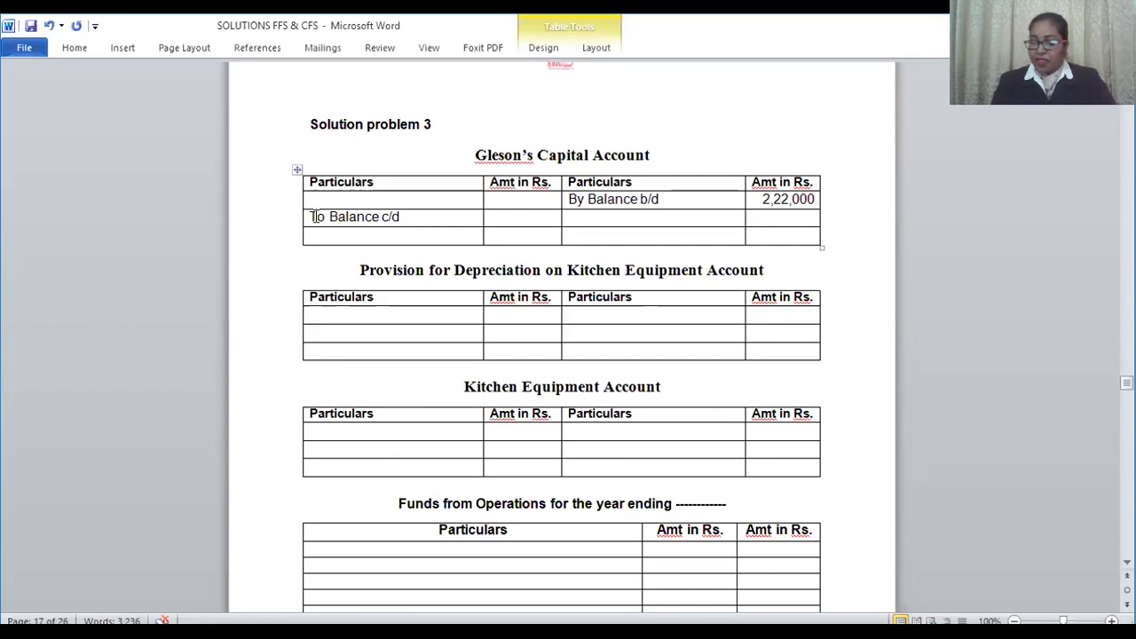
type("2,2")
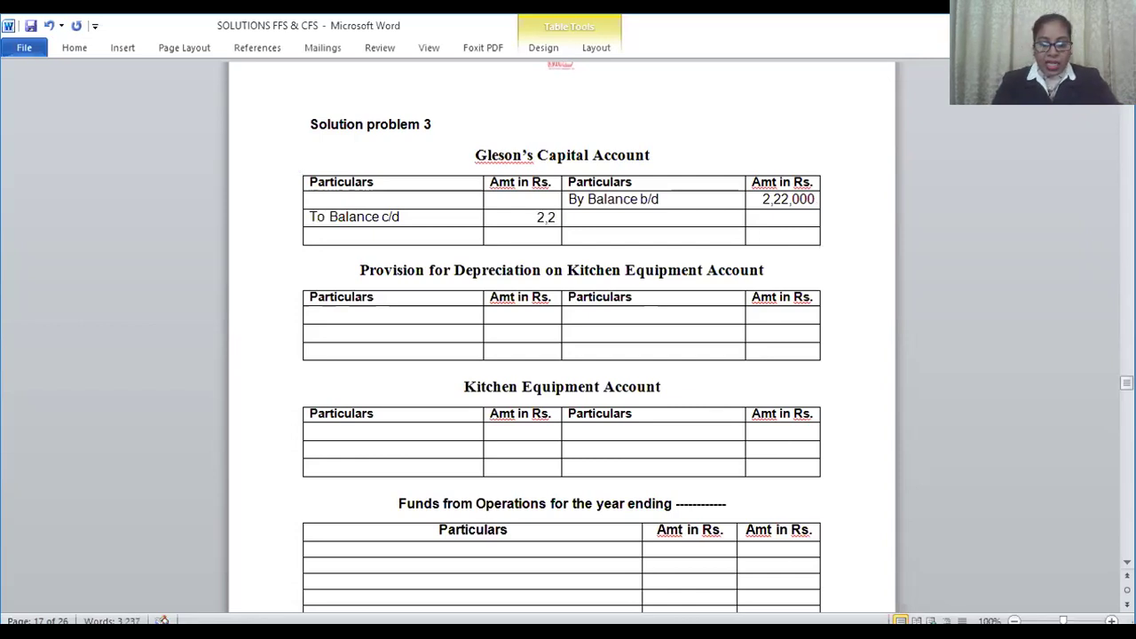
type("3,500")
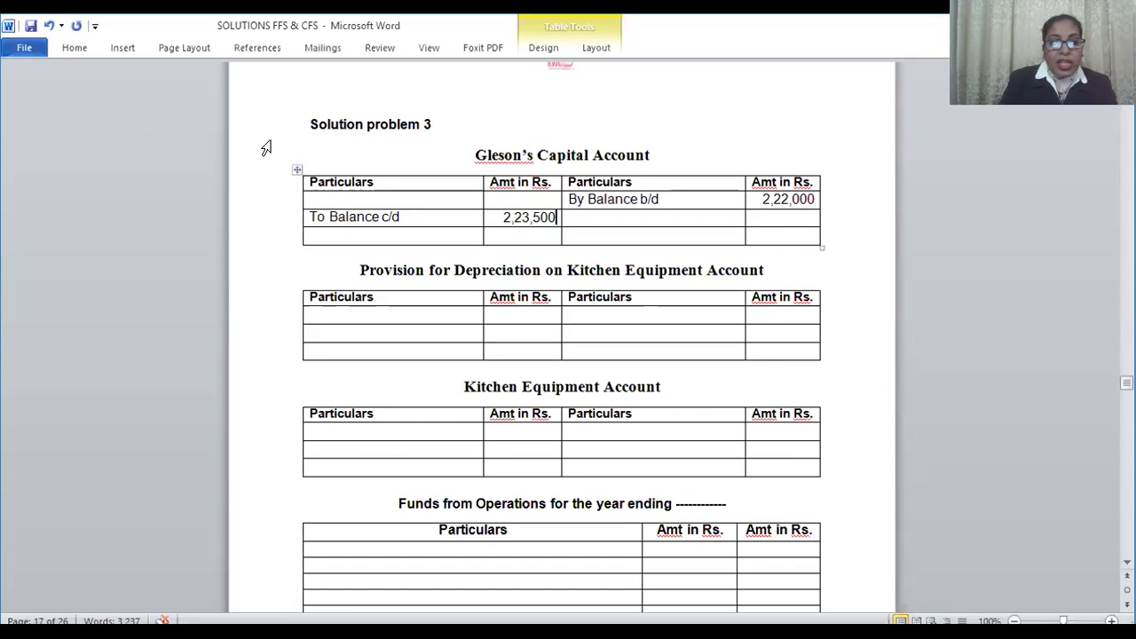
Step: Enter "To Drawings a/c" with the amount 39,000 in the first debit-side row of the Capital Account
left_click(320, 199)
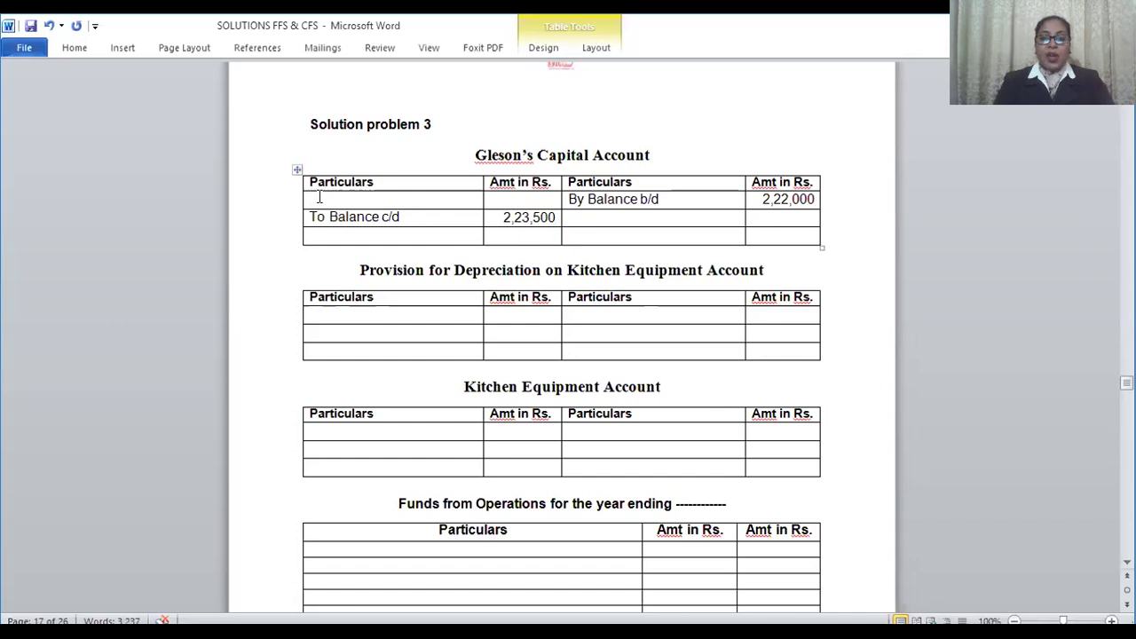
type("To Drawing")
type("s")
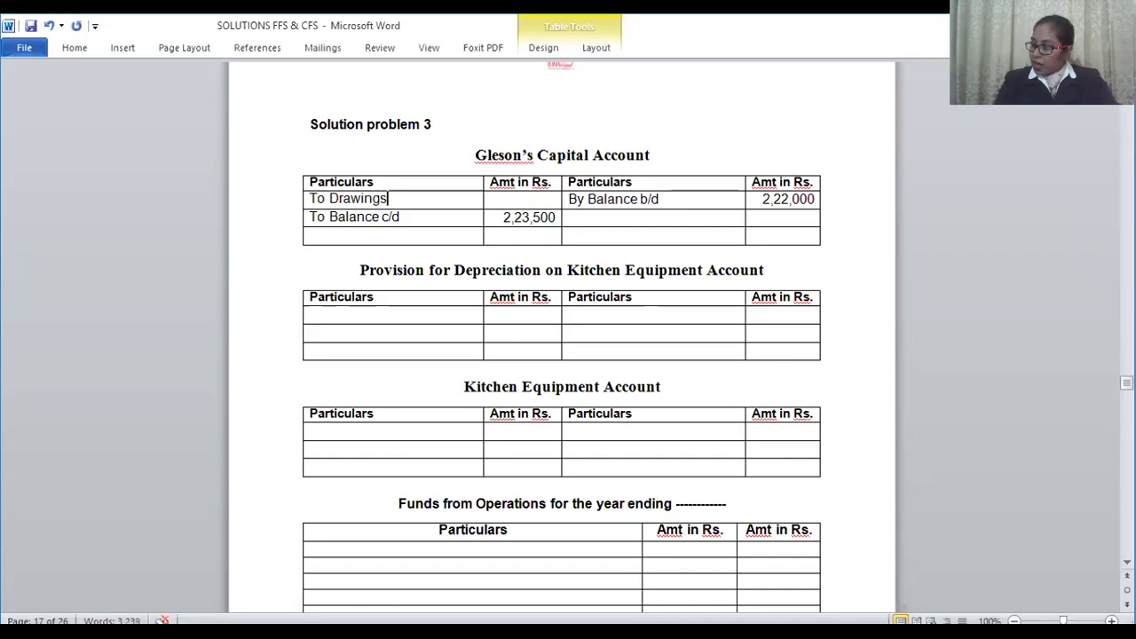
type(" a/c")
key("Tab")
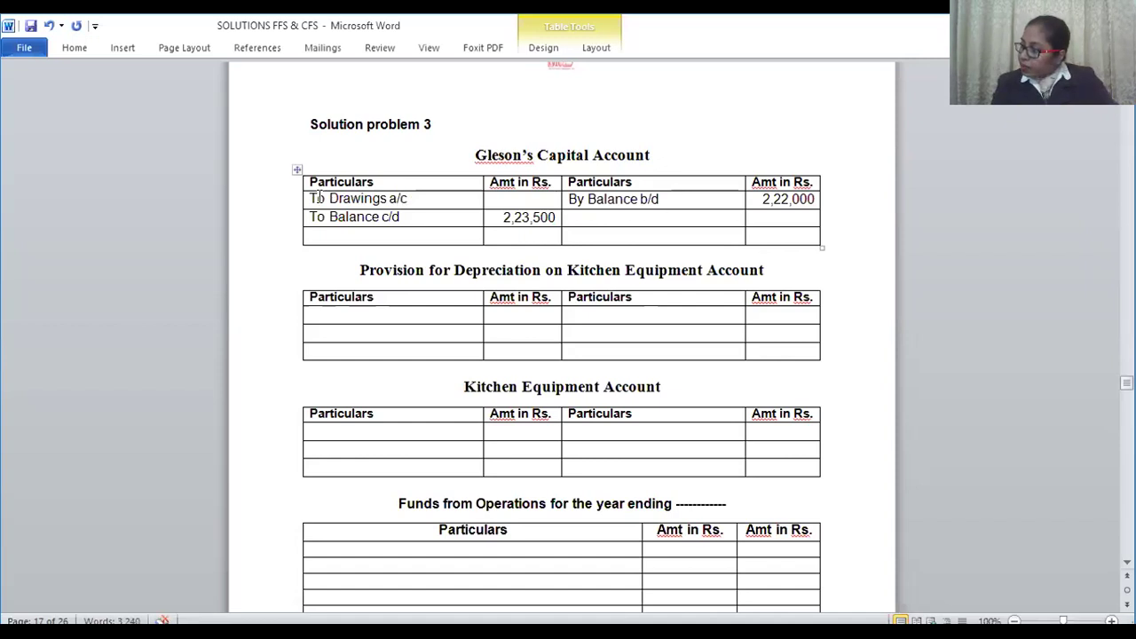
type("39")
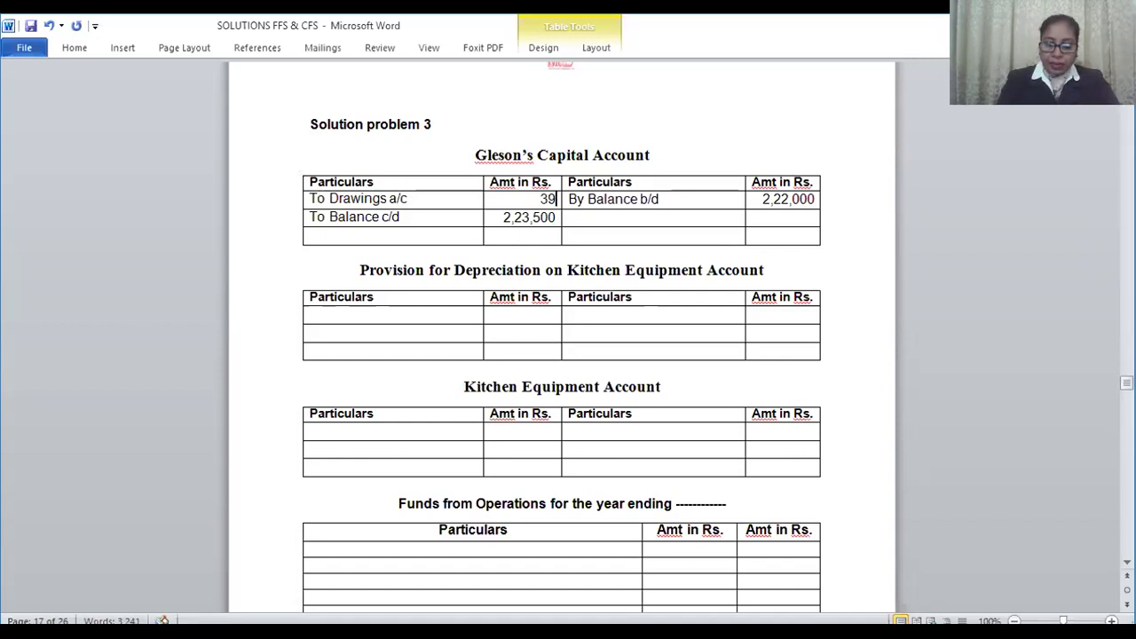
type(",000")
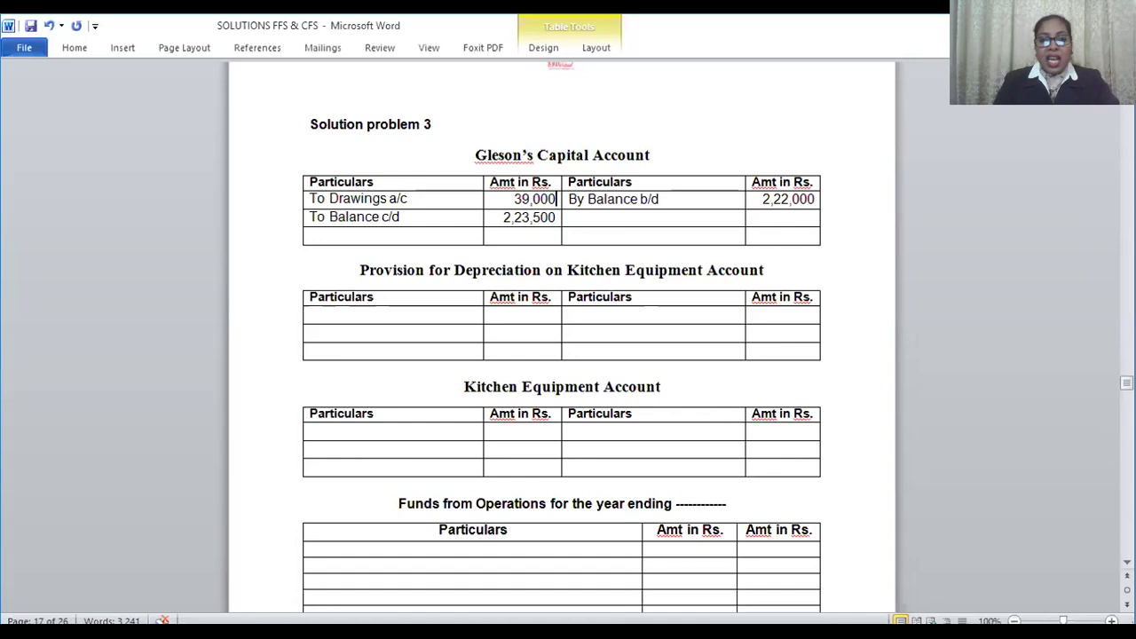
Step: Enter the total 2,62,500 on both the debit and credit sides of the Capital Account's last row
left_click(521, 236)
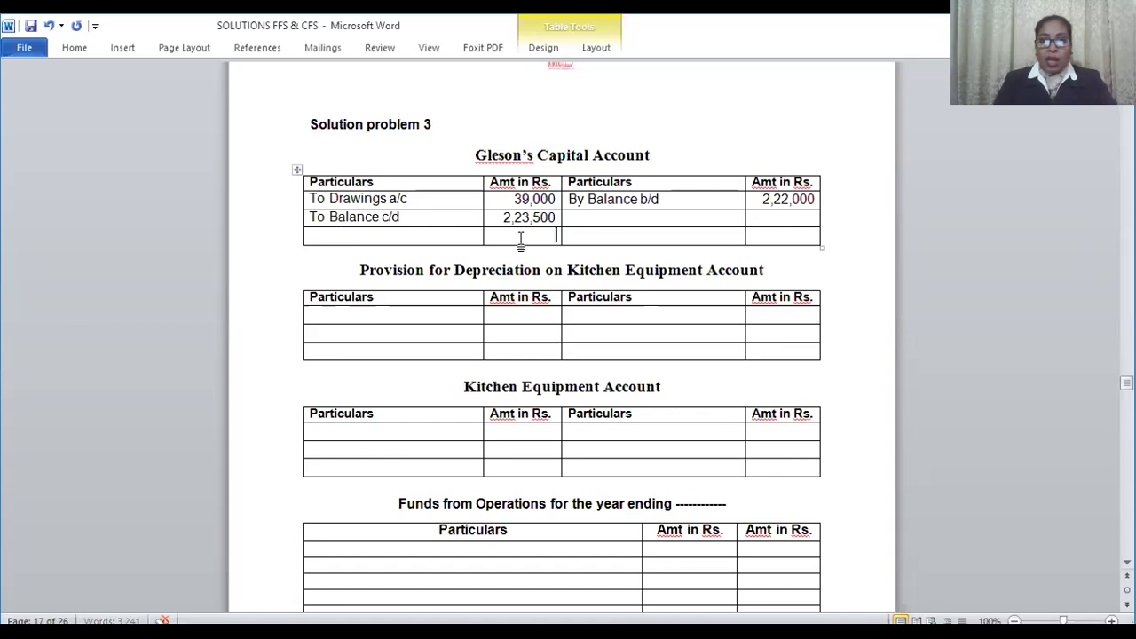
type("2")
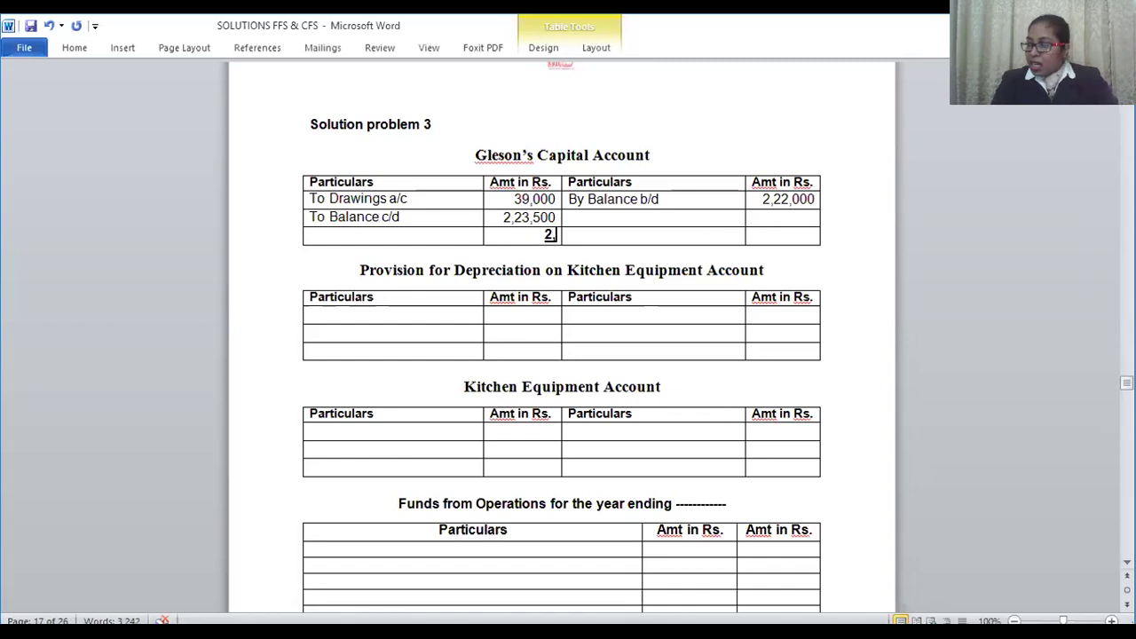
type(",62,500")
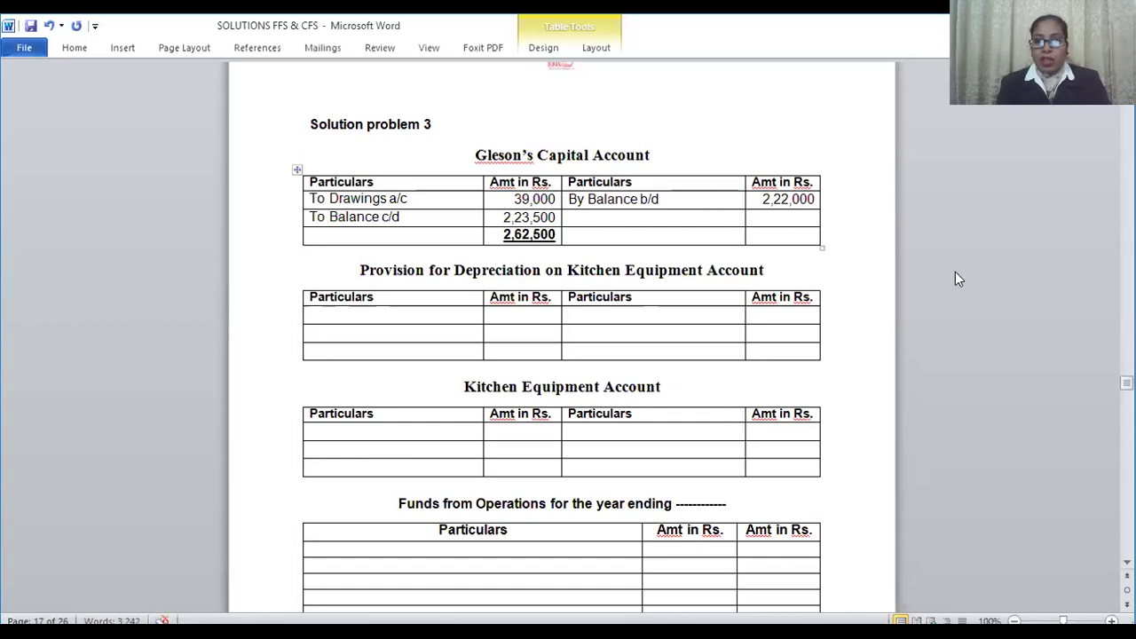
left_click(778, 238)
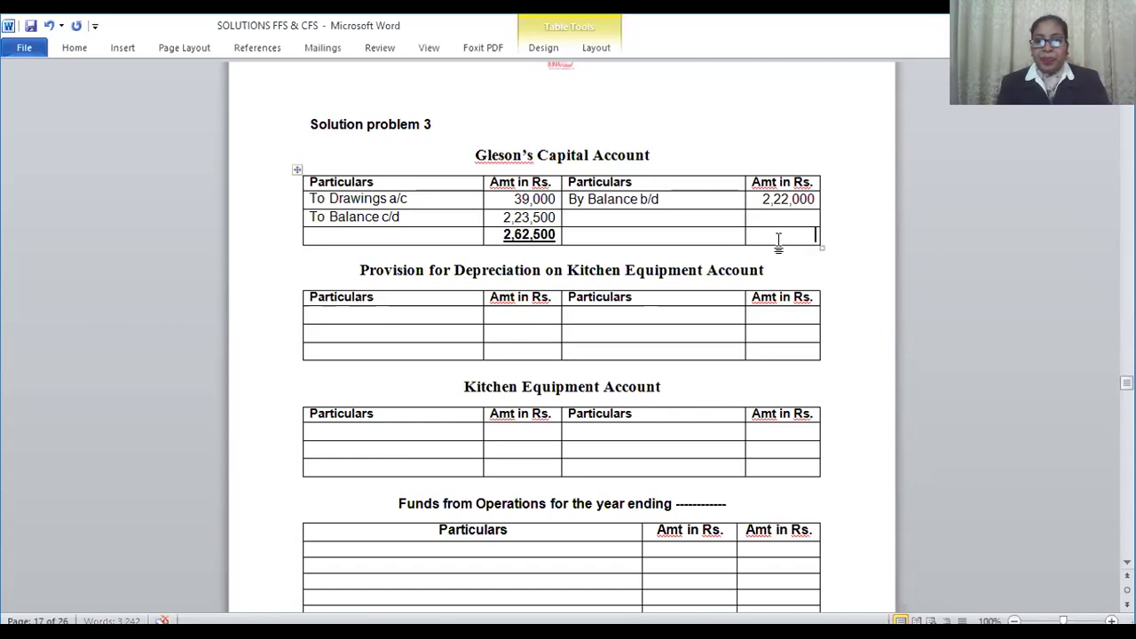
type("2,62,500")
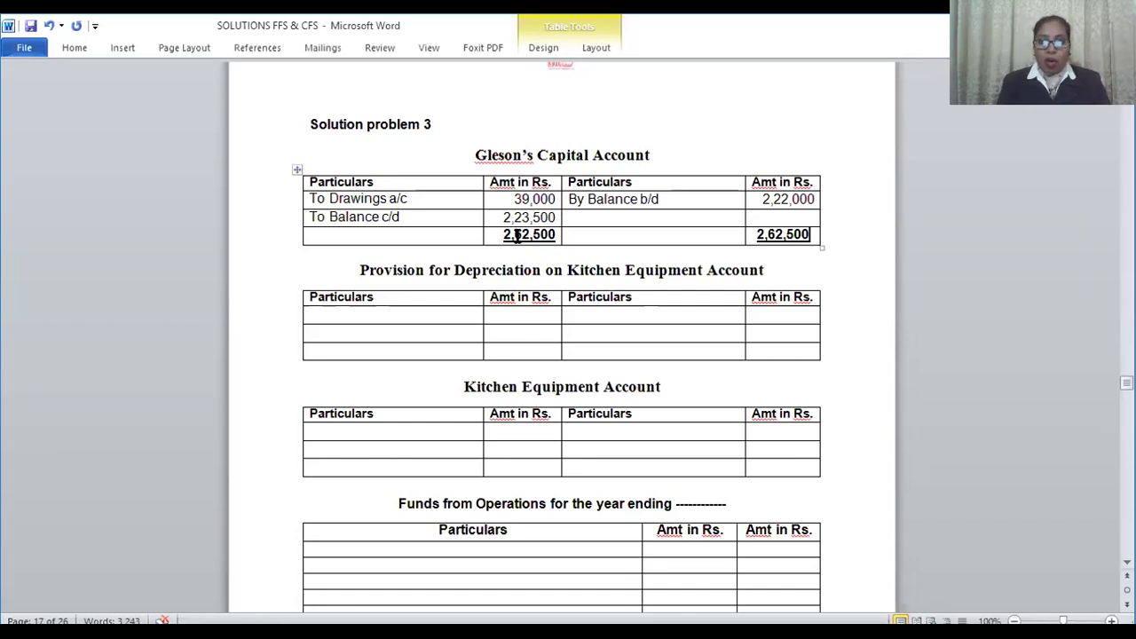
Step: Color the Balance c/d amount in the Capital Account red
left_click_drag(510, 219, 553, 218)
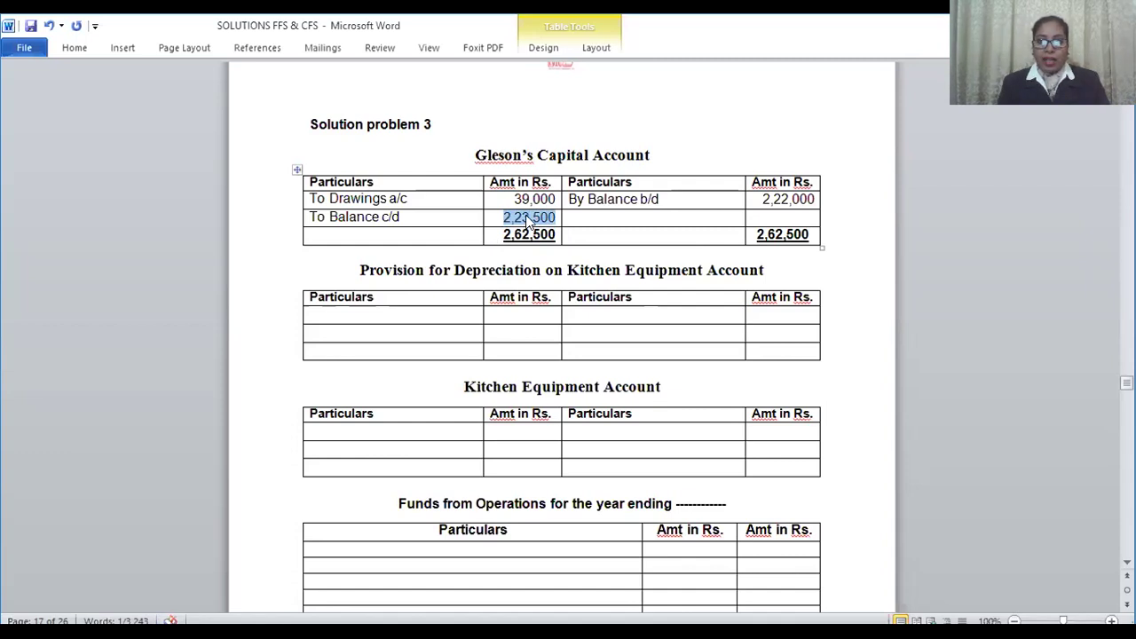
right_click(529, 220)
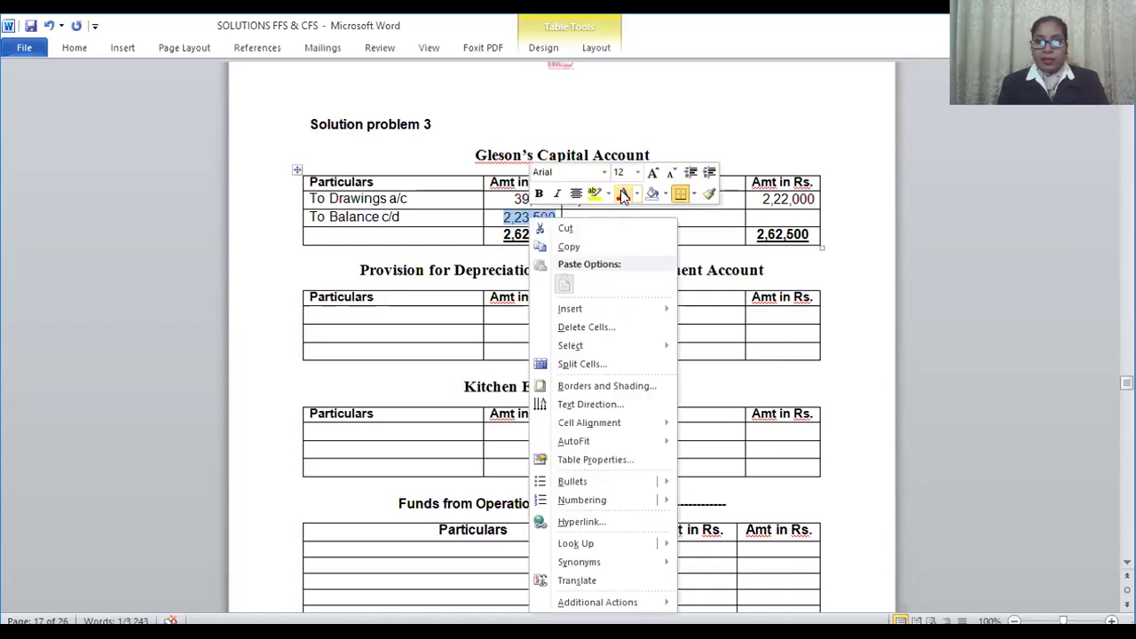
left_click(623, 196)
Step: Enter the amount 40,500 in the second credit-side row of the Capital Account
left_click(783, 220)
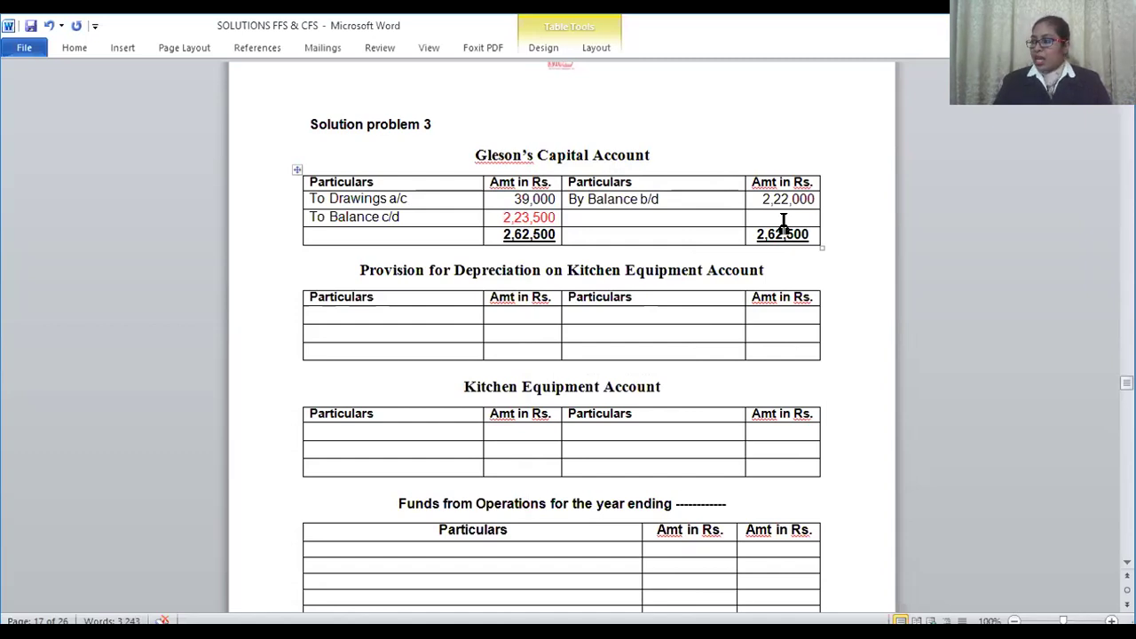
type("40")
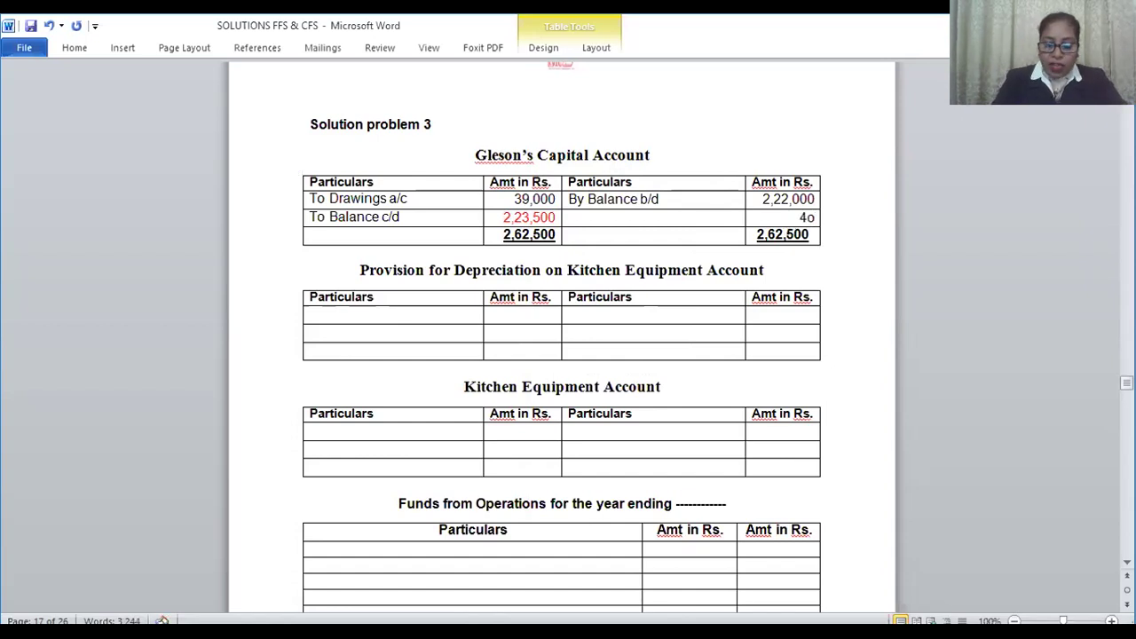
key("BackSpace")
type("0,500")
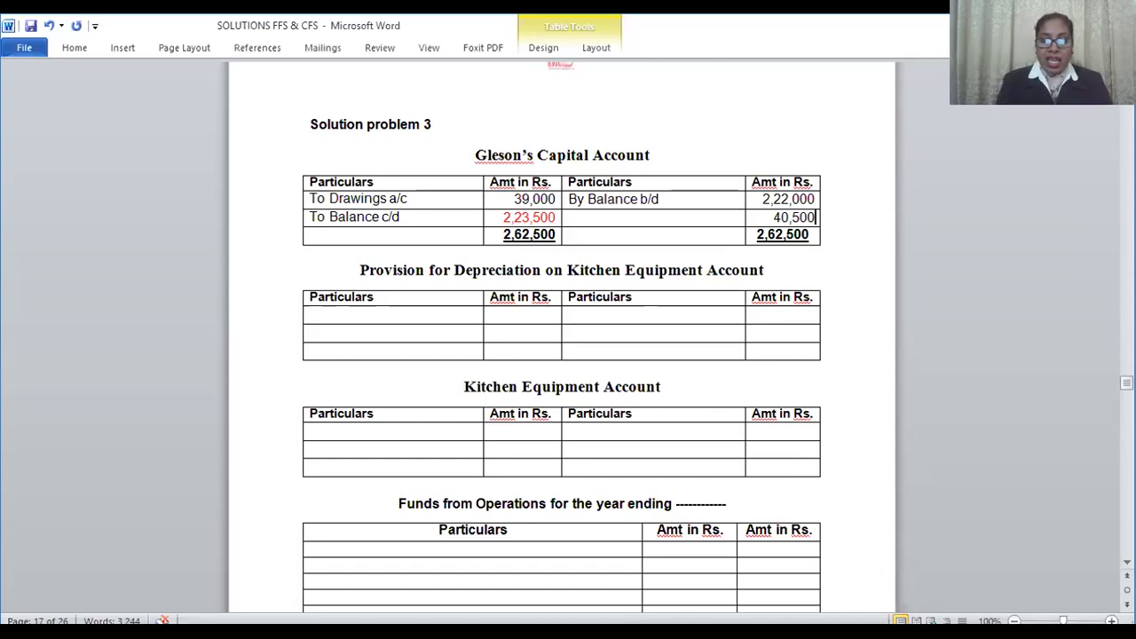
Step: Enter "By Profit & Loss a/c (Profit)" as the second credit-side particular of the Capital Account
left_click(603, 219)
type("by ")
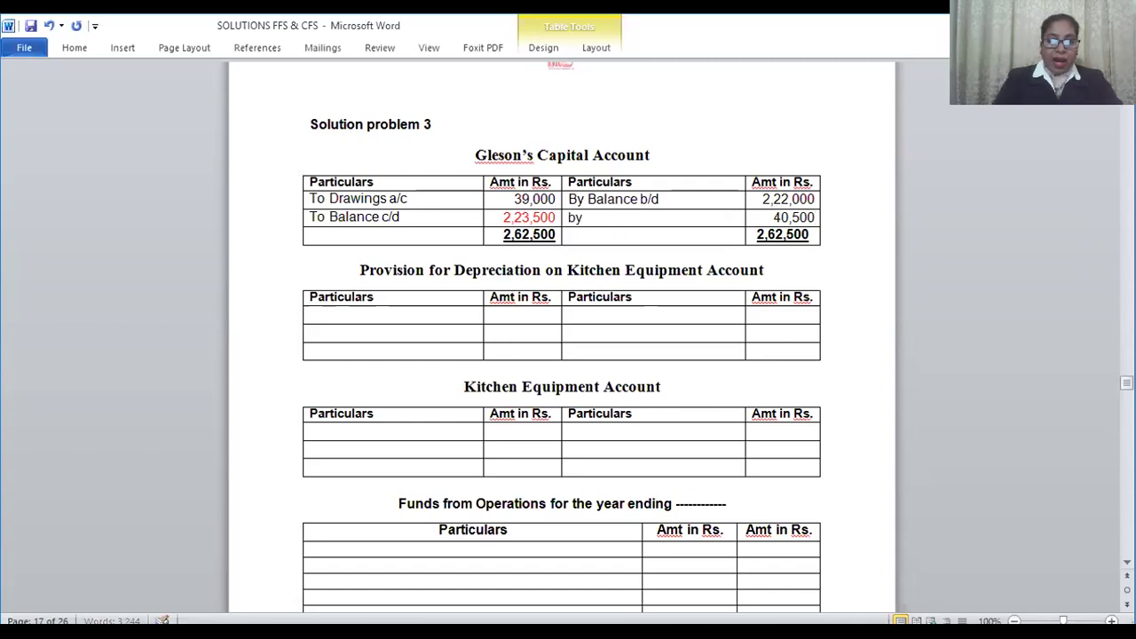
type("Prof")
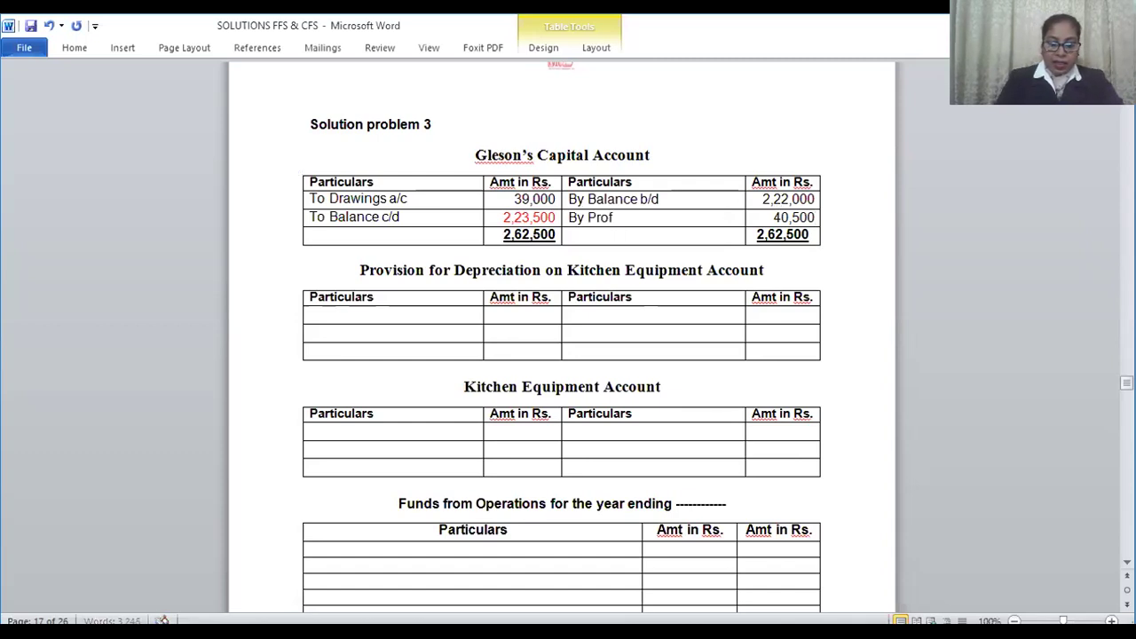
type("it & ")
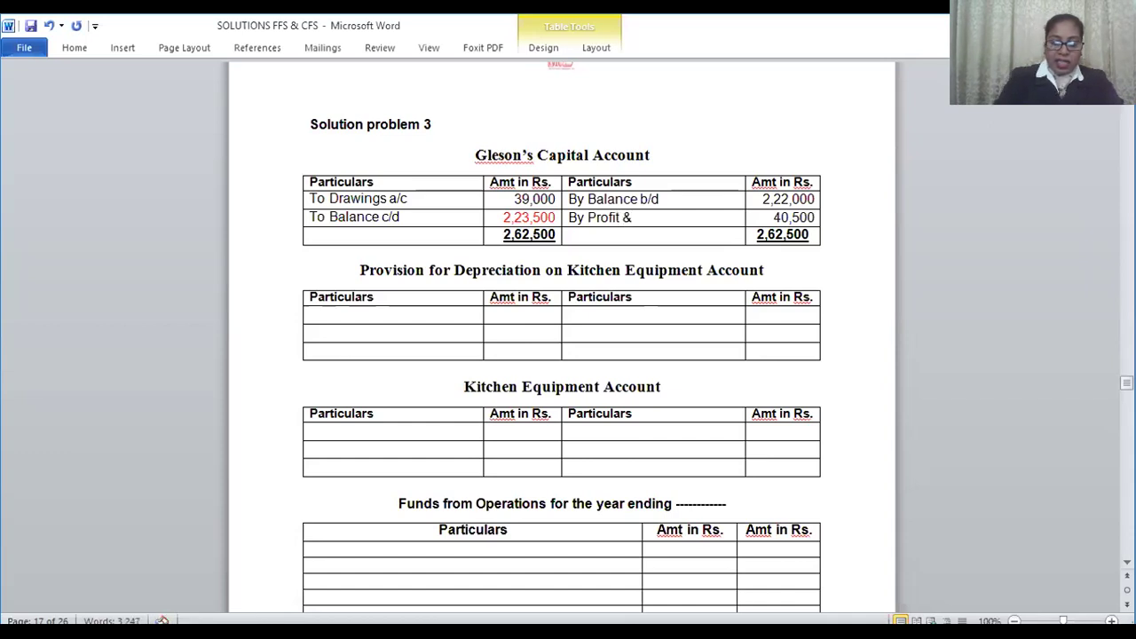
type("Loss ")
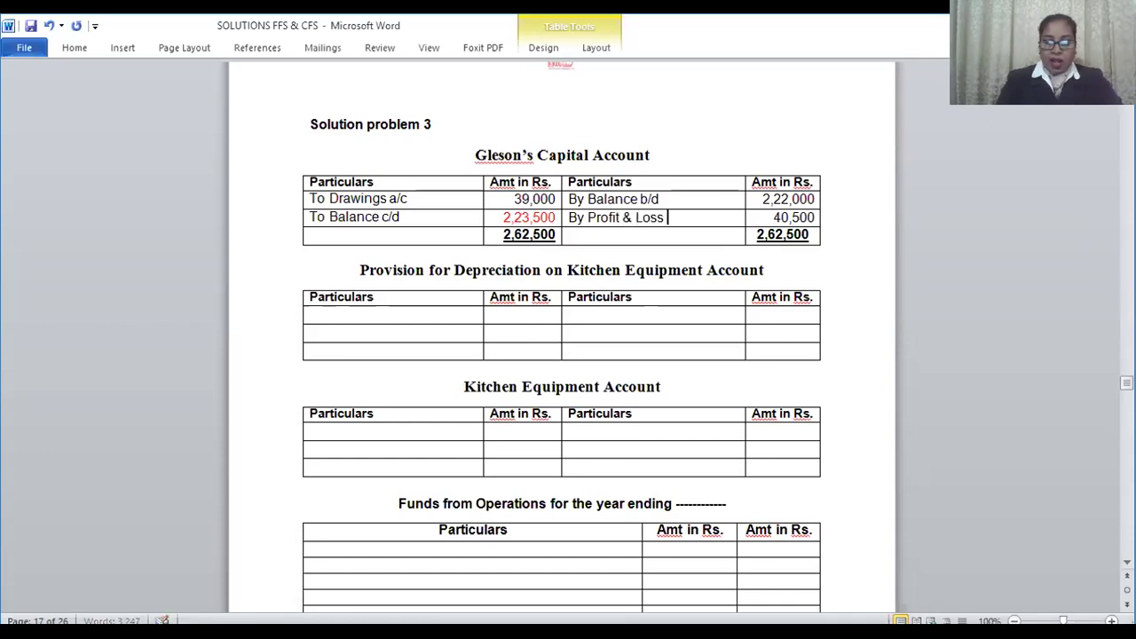
type("a/c ")
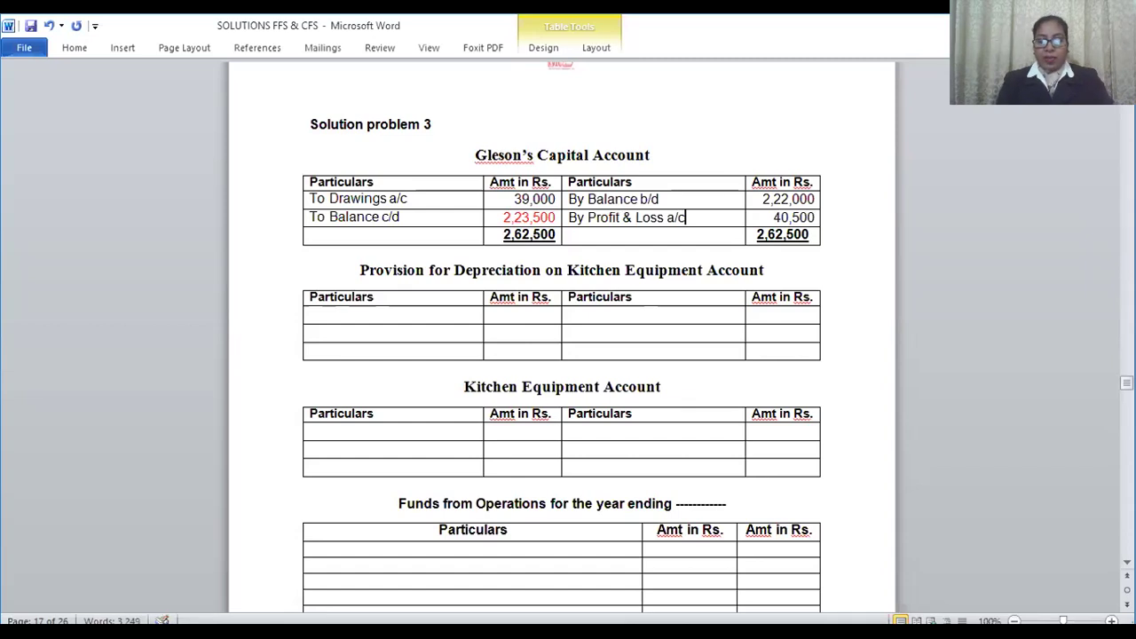
type("(")
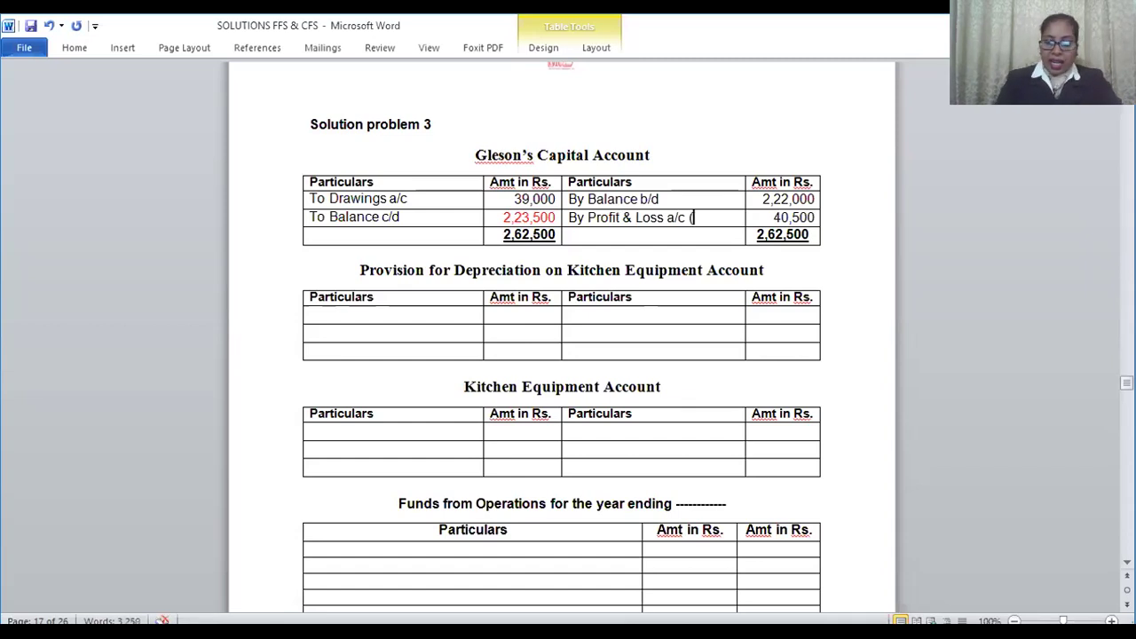
type("Profit)")
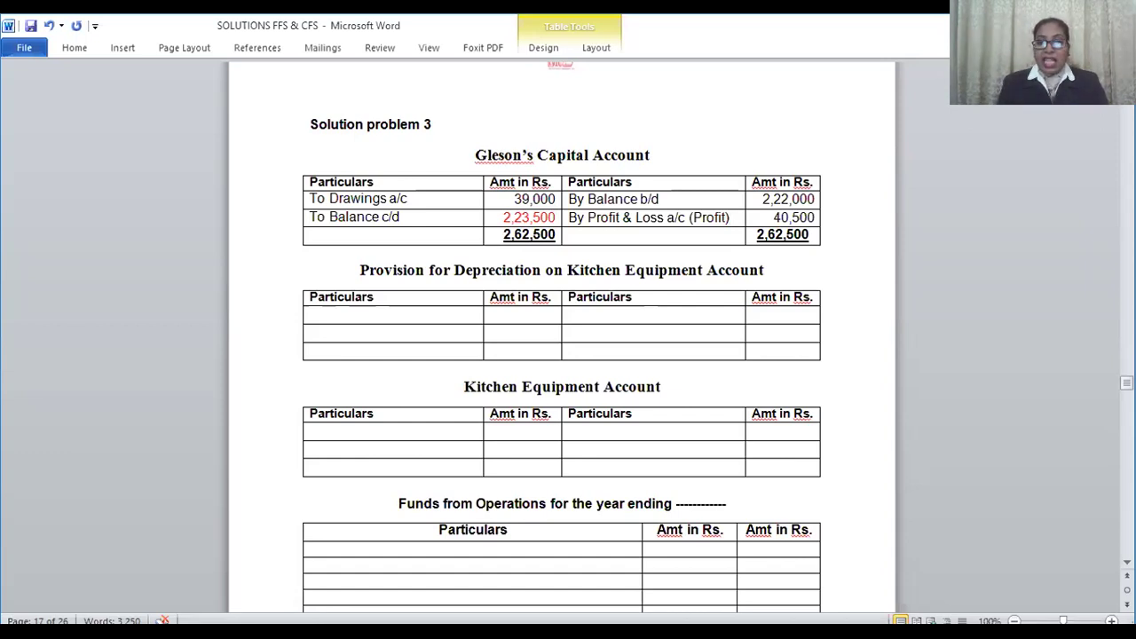
Step: Color the Profit & Loss a/c amount in the Capital Account red
left_click_drag(768, 217, 815, 217)
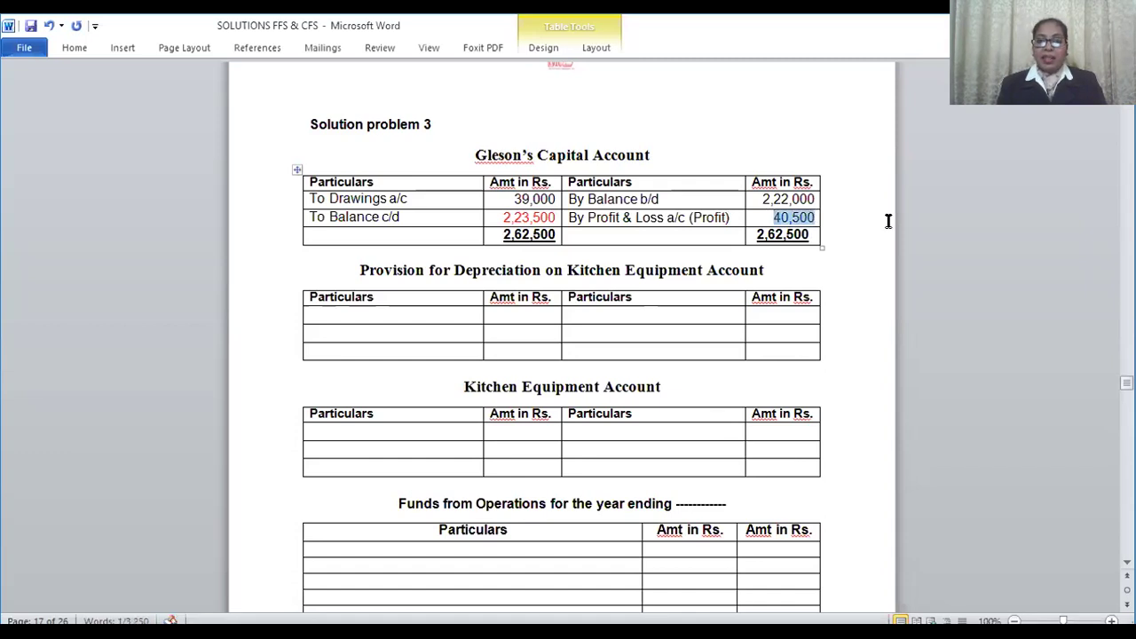
right_click(810, 220)
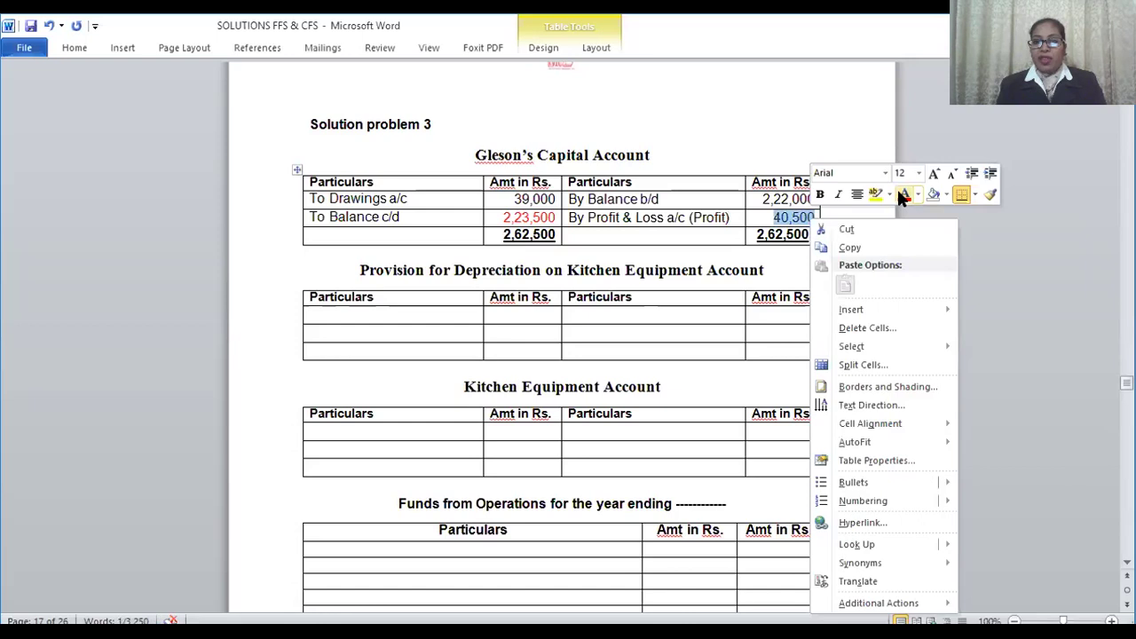
left_click(902, 197)
left_click(926, 297)
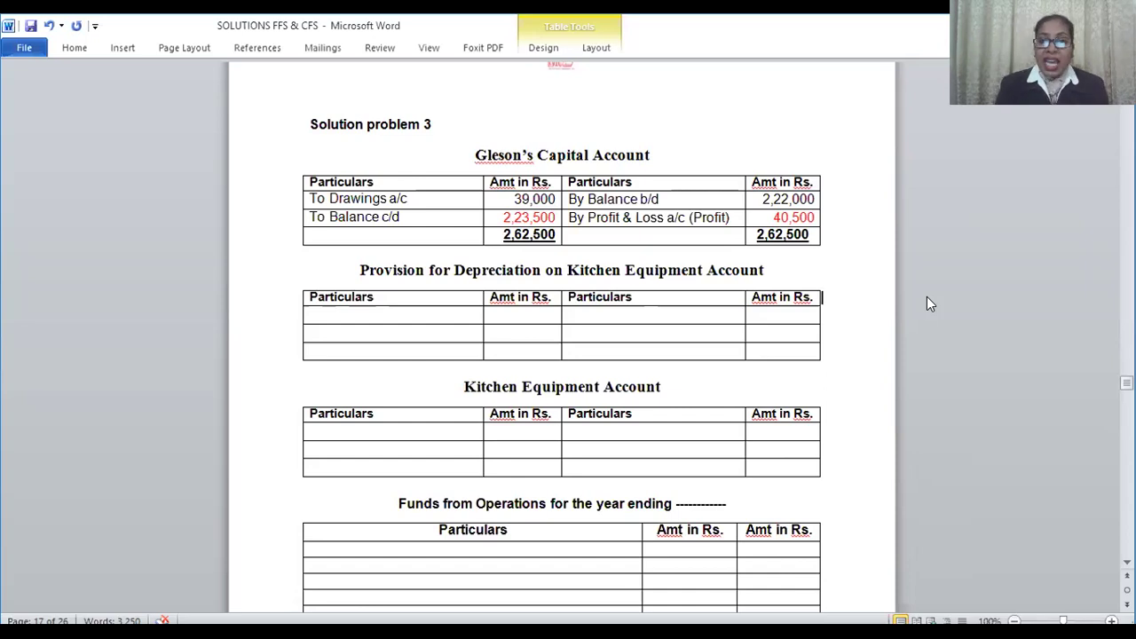
Step: Enter "By Balance b/d" with the amount 40,500 in the first credit-side row of the Provision for Depreciation on Kitchen Equipment Account
left_click(580, 314)
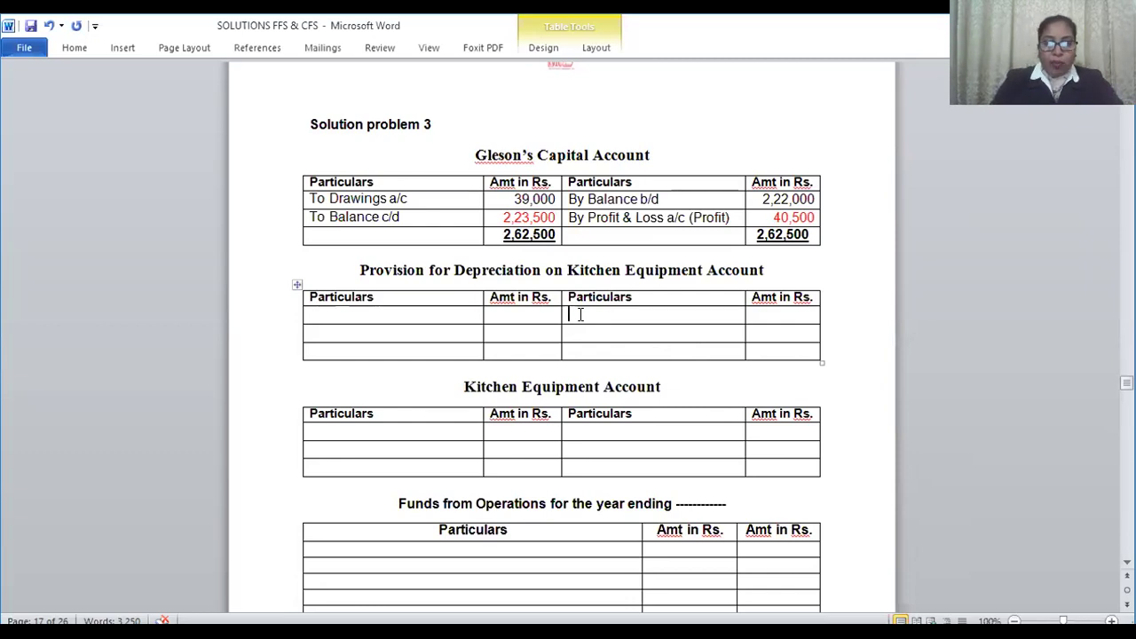
type("by")
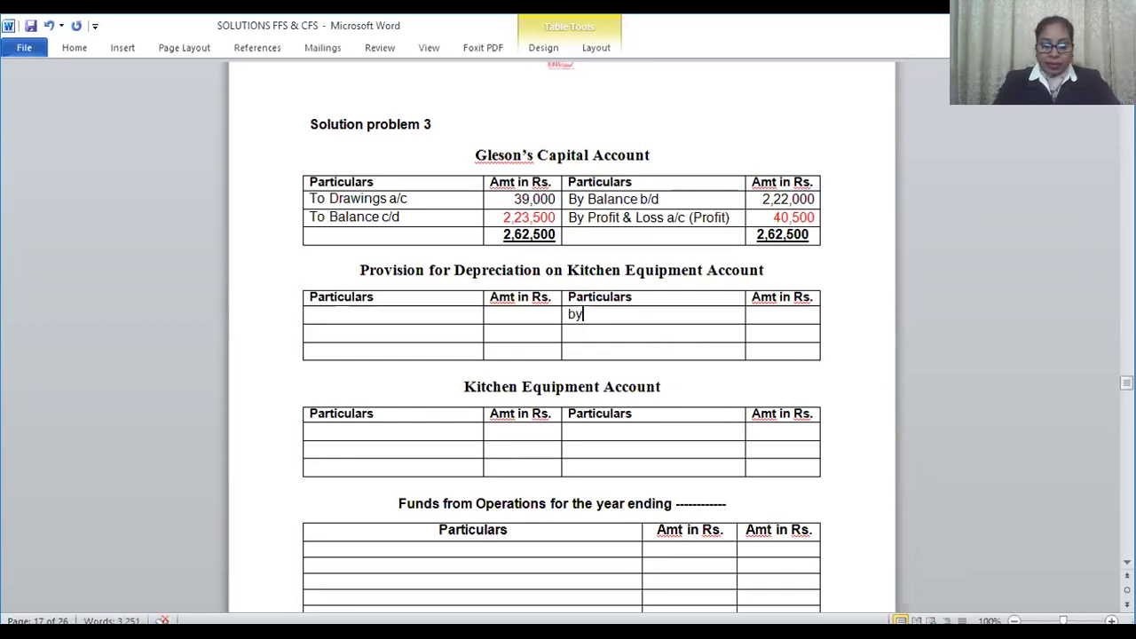
type(" Ba")
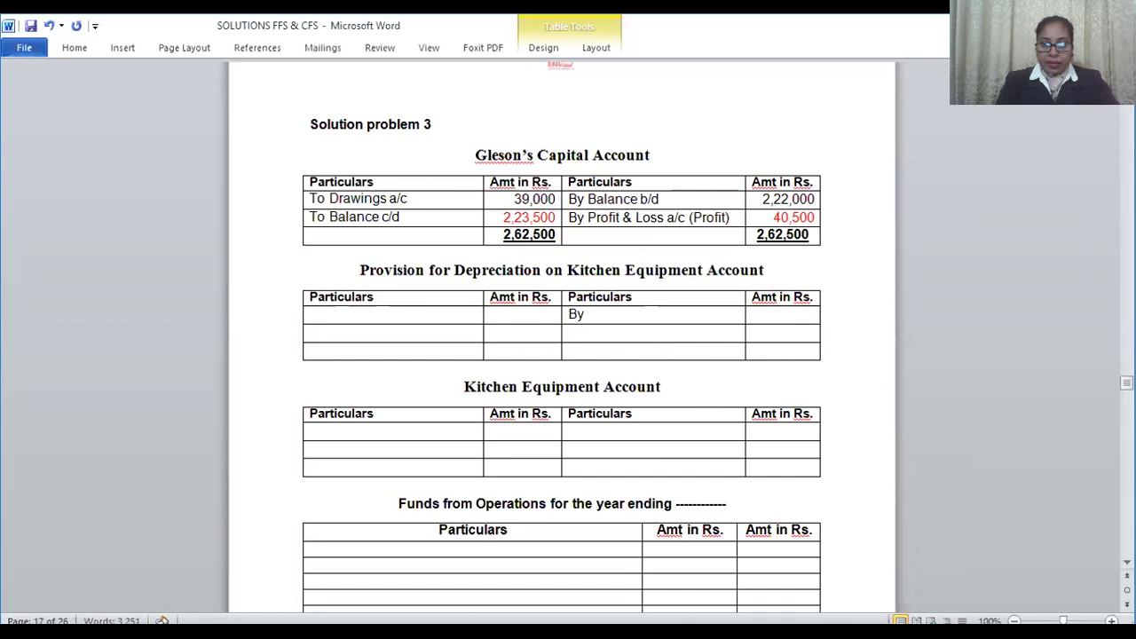
type("lance ")
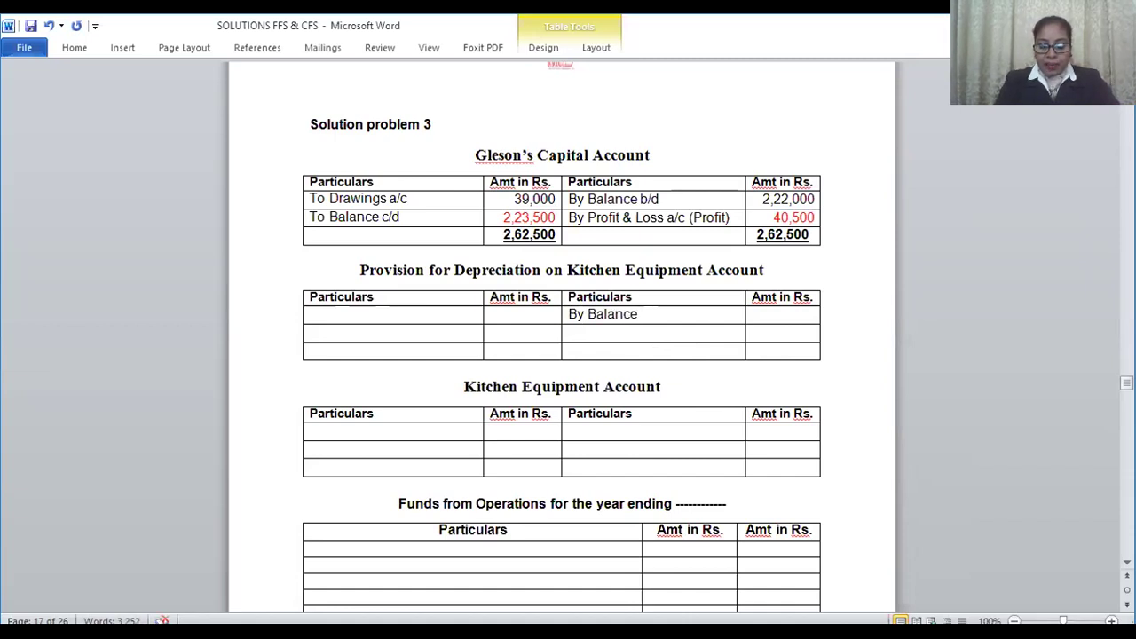
type("b/d")
key("Tab")
type("4")
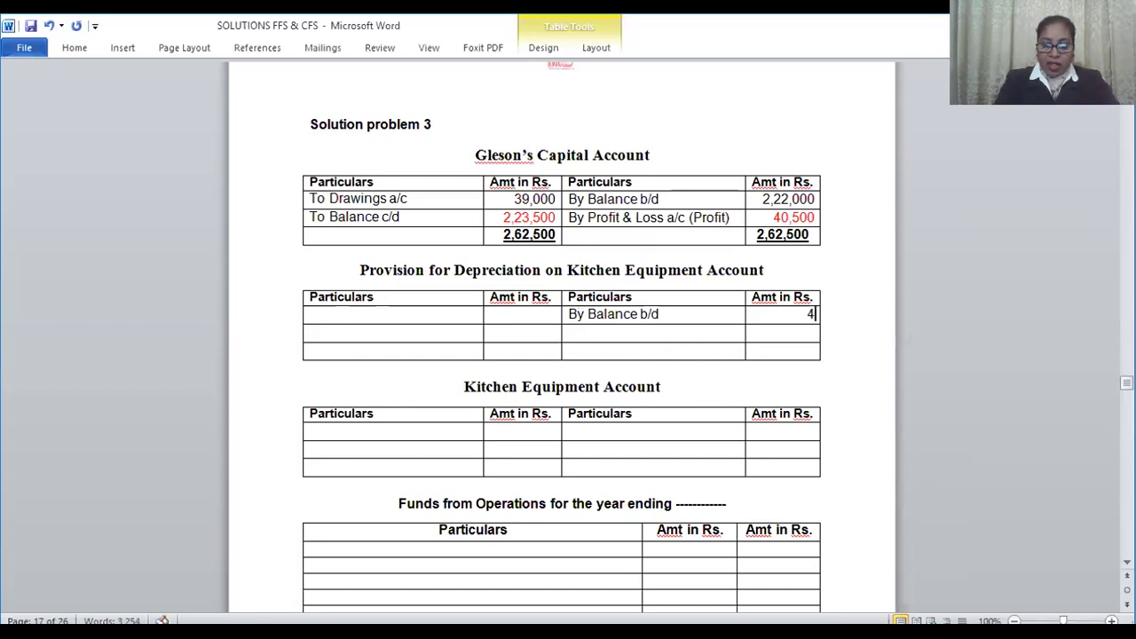
type("0,500")
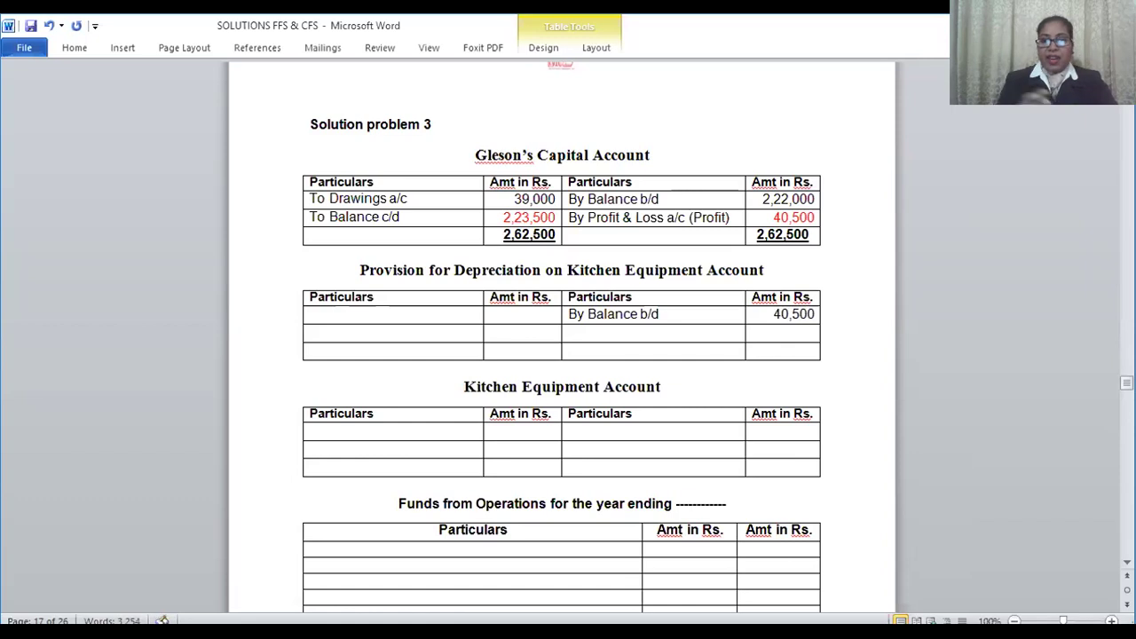
Step: Enter "To Balance c/d" with the amount 54,000 in the second debit-side row of the Provision for Depreciation on Kitchen Equipment Account
left_click(330, 331)
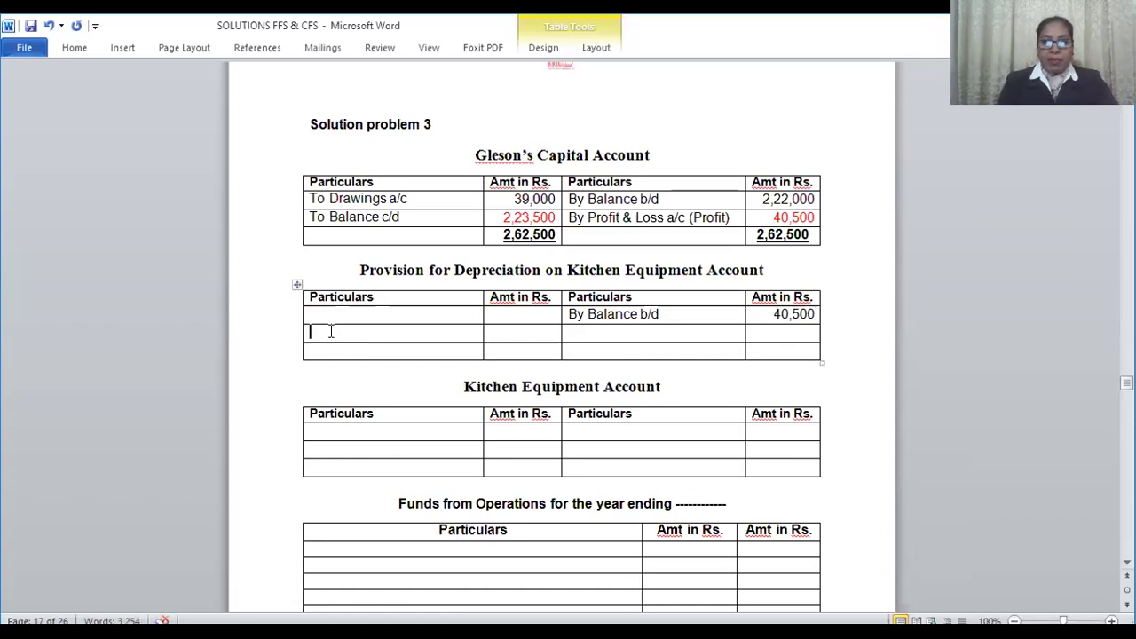
type("t")
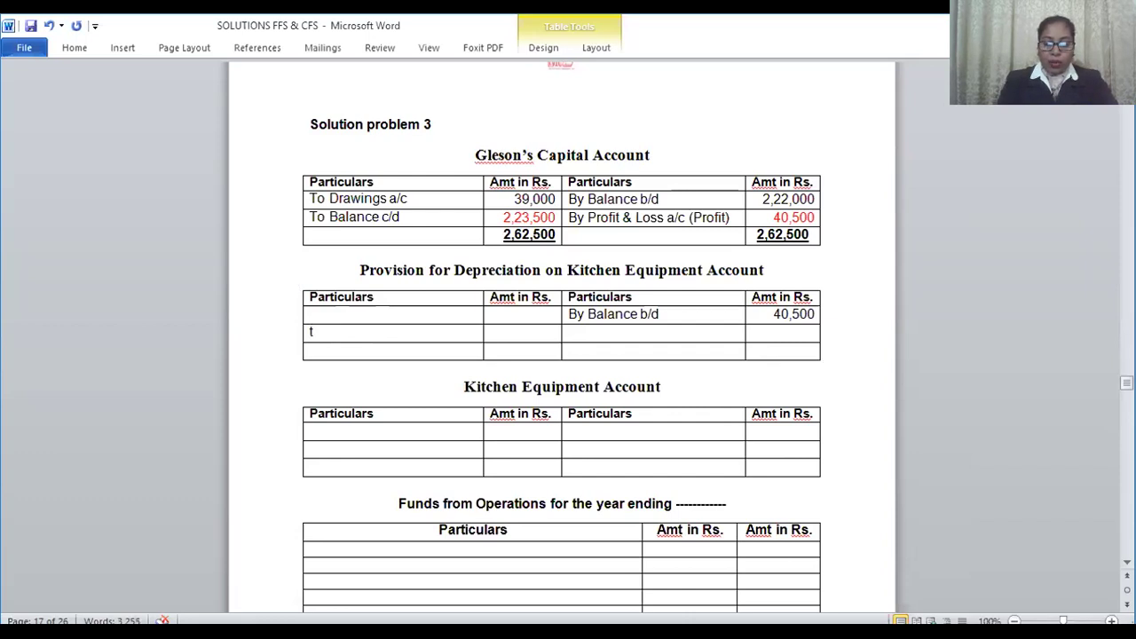
type("o B")
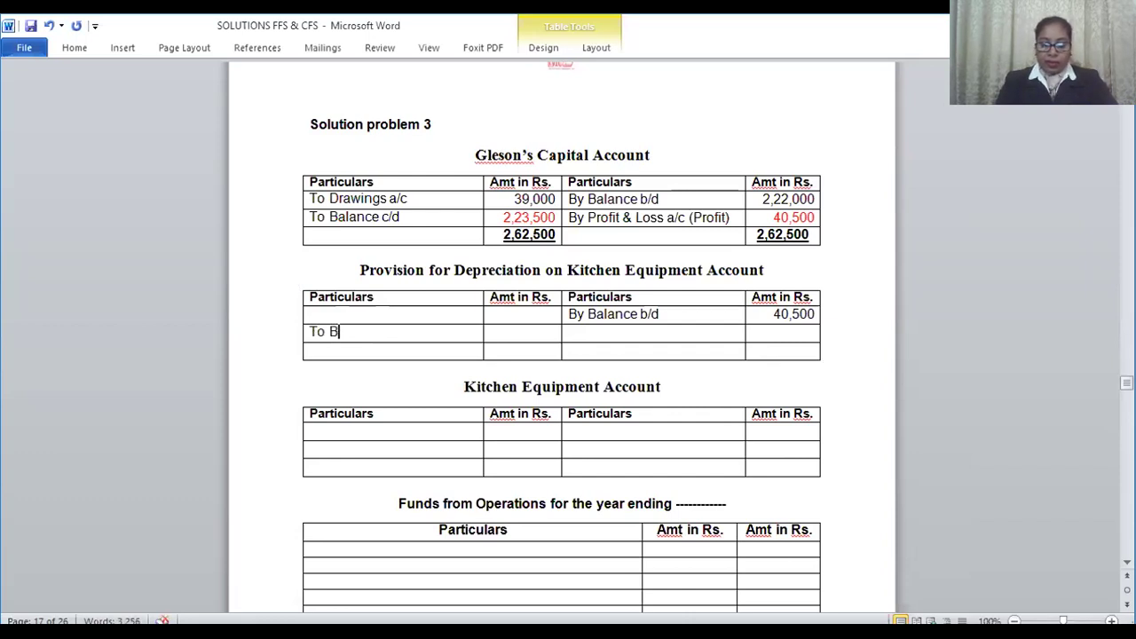
type("ala")
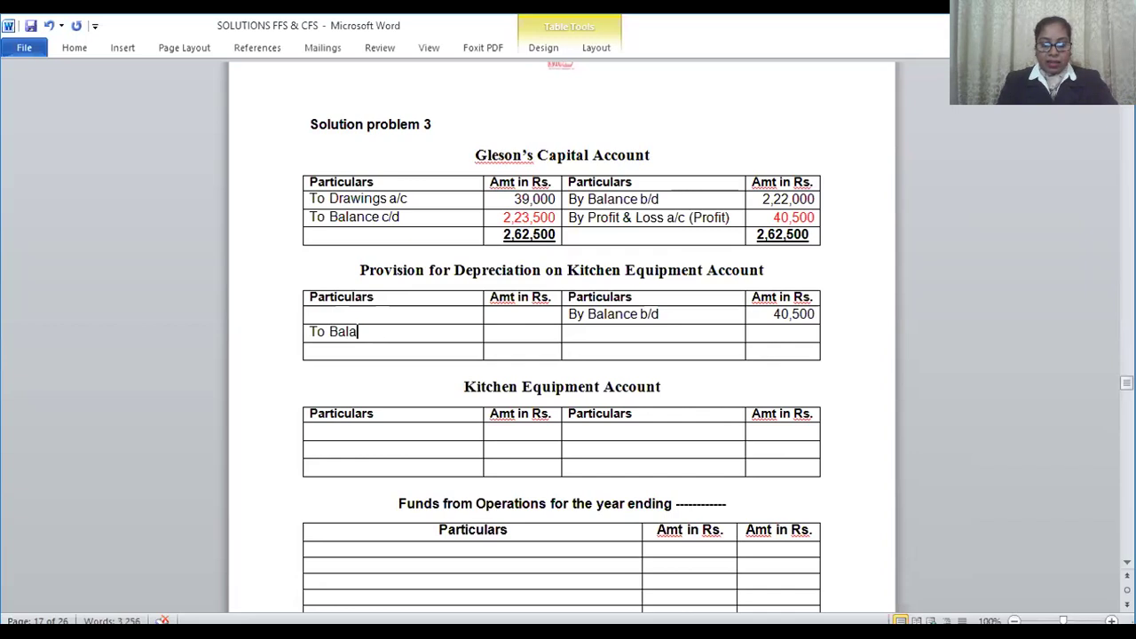
type("nce c/d")
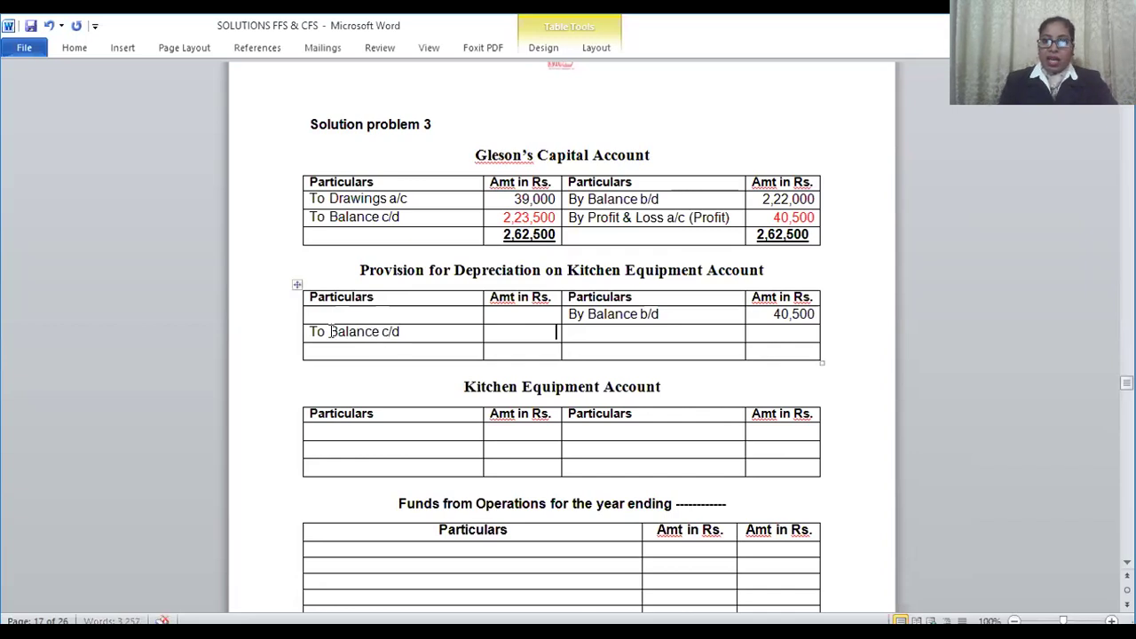
key("Tab")
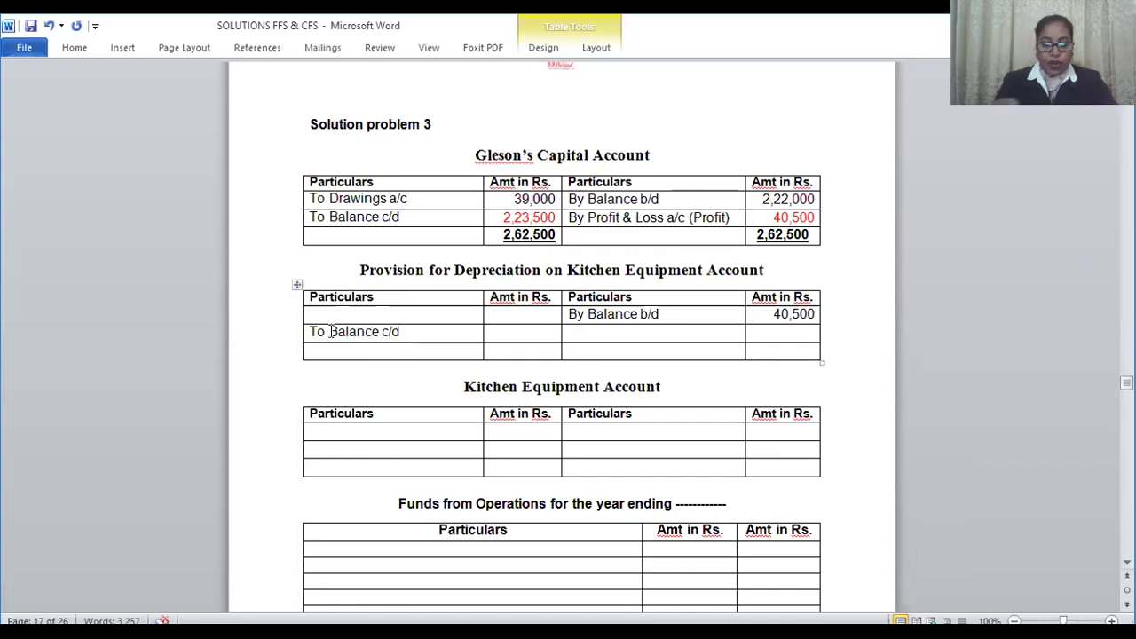
type("54,000")
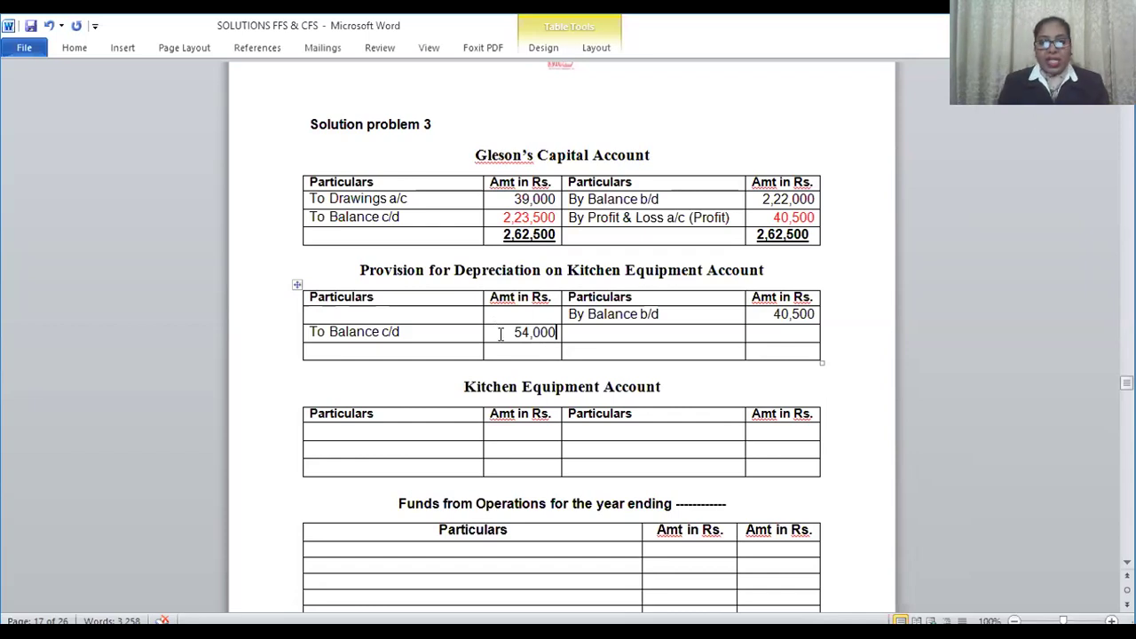
Step: Underline the Balance c/d amount in the Provision for Depreciation on Kitchen Equipment Account
left_click_drag(501, 334, 550, 333)
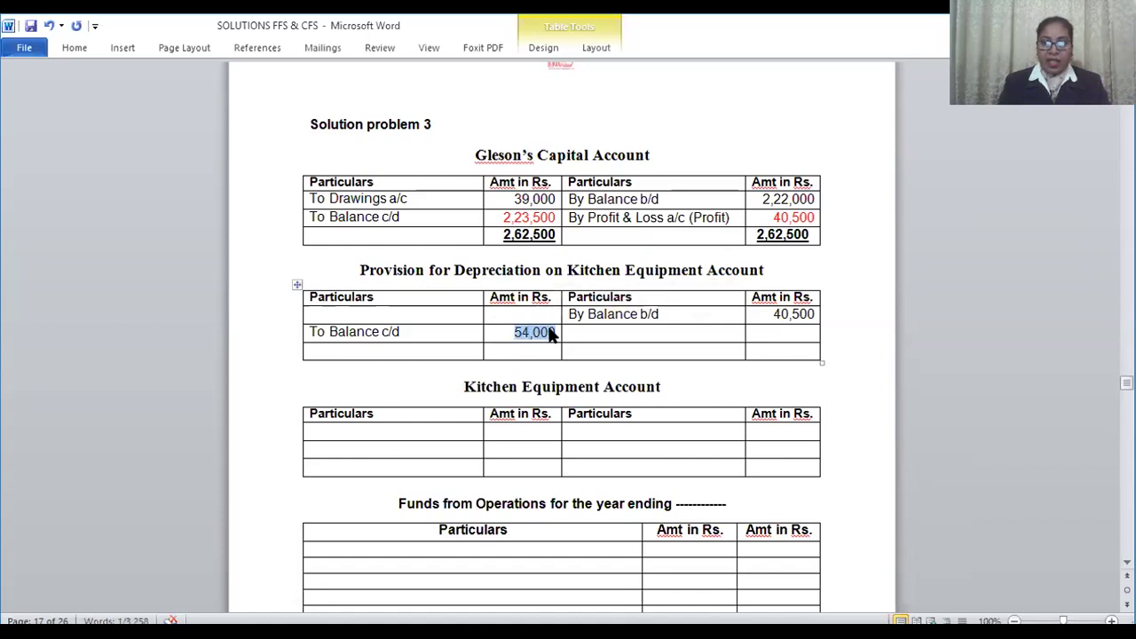
right_click(550, 332)
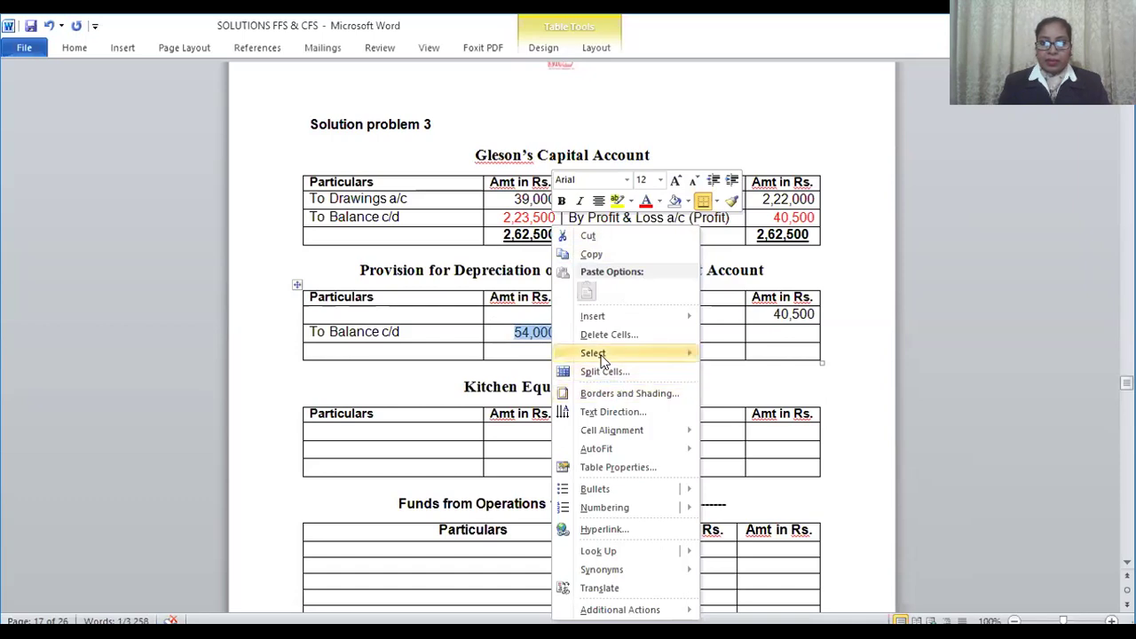
mouse_move(601, 356)
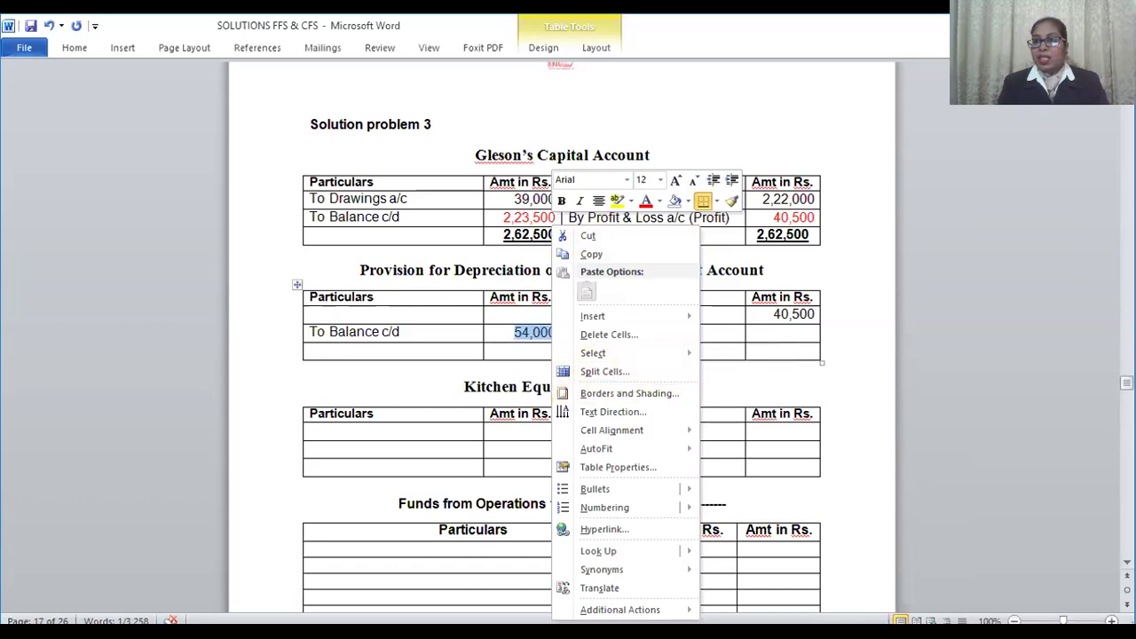
key("ctrl+F1")
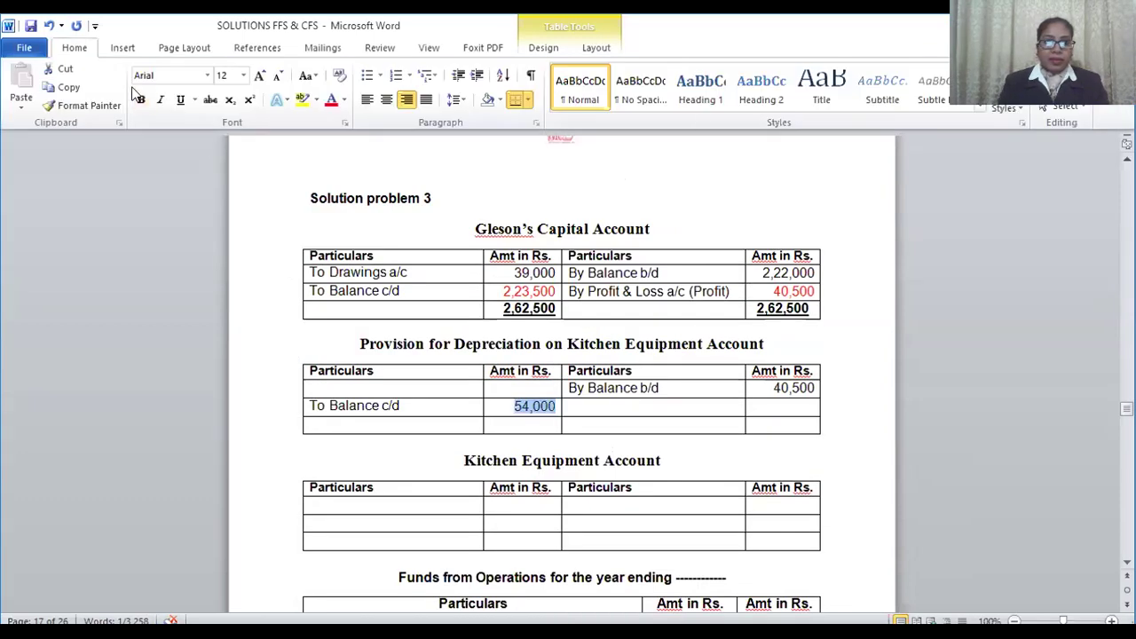
left_click(181, 100)
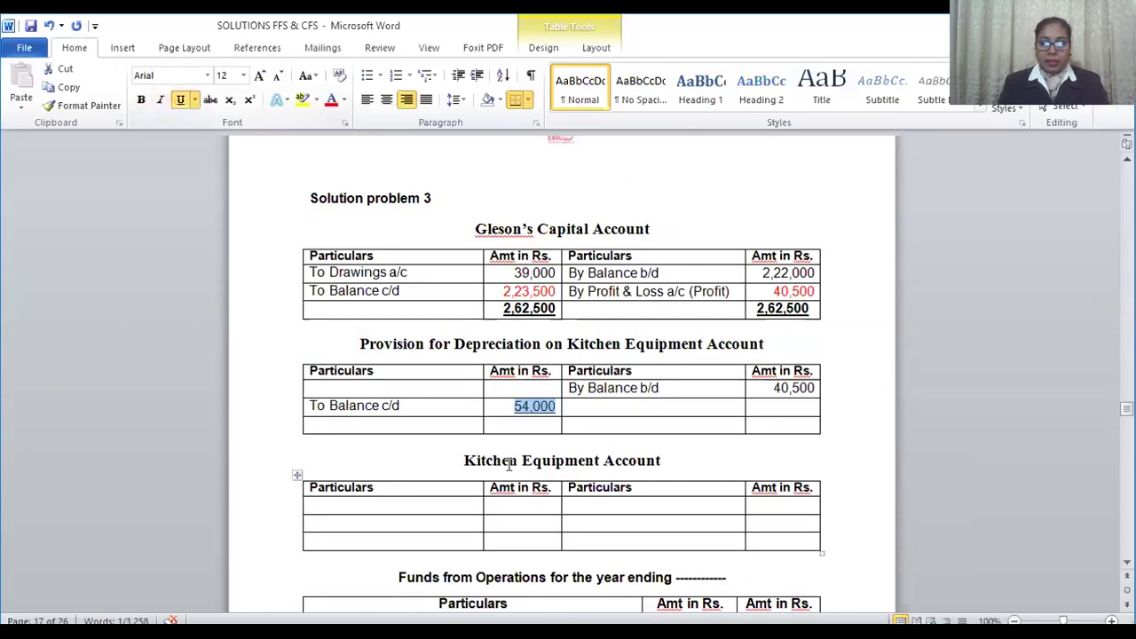
Step: Enter the total 54,000 on both the debit and credit sides of the Provision for Depreciation account's last row
left_click(499, 422)
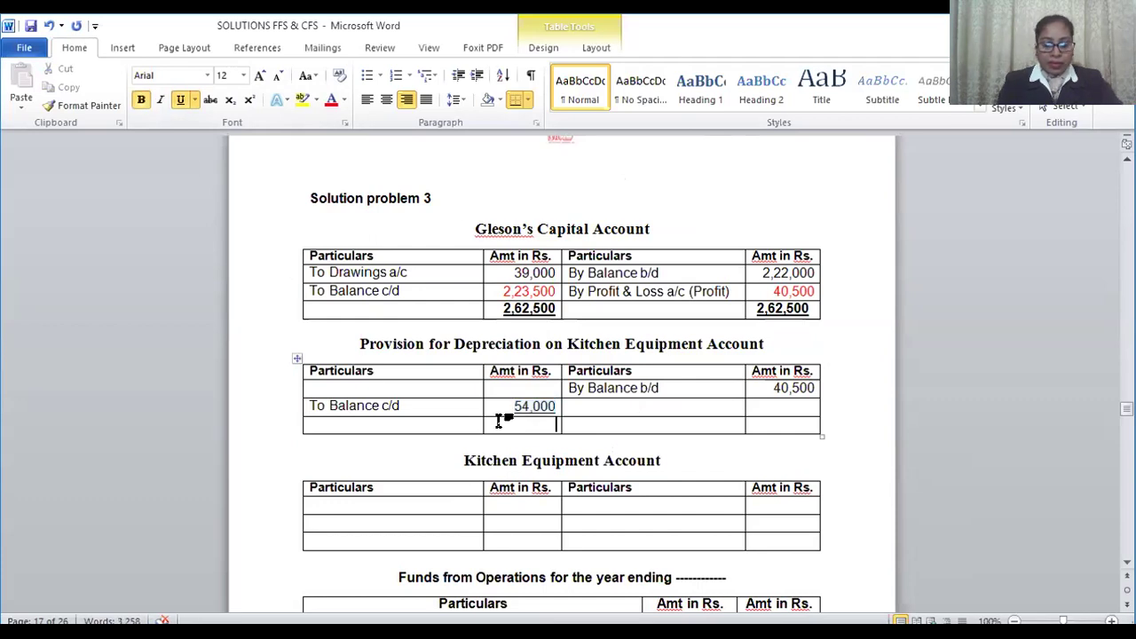
type("54")
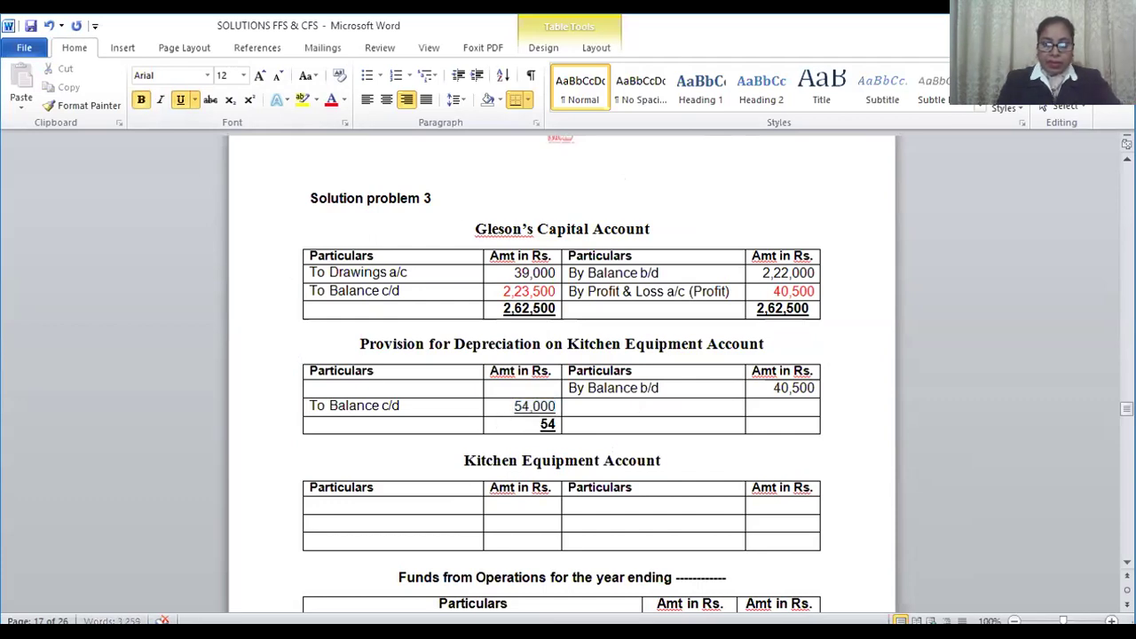
type(",000")
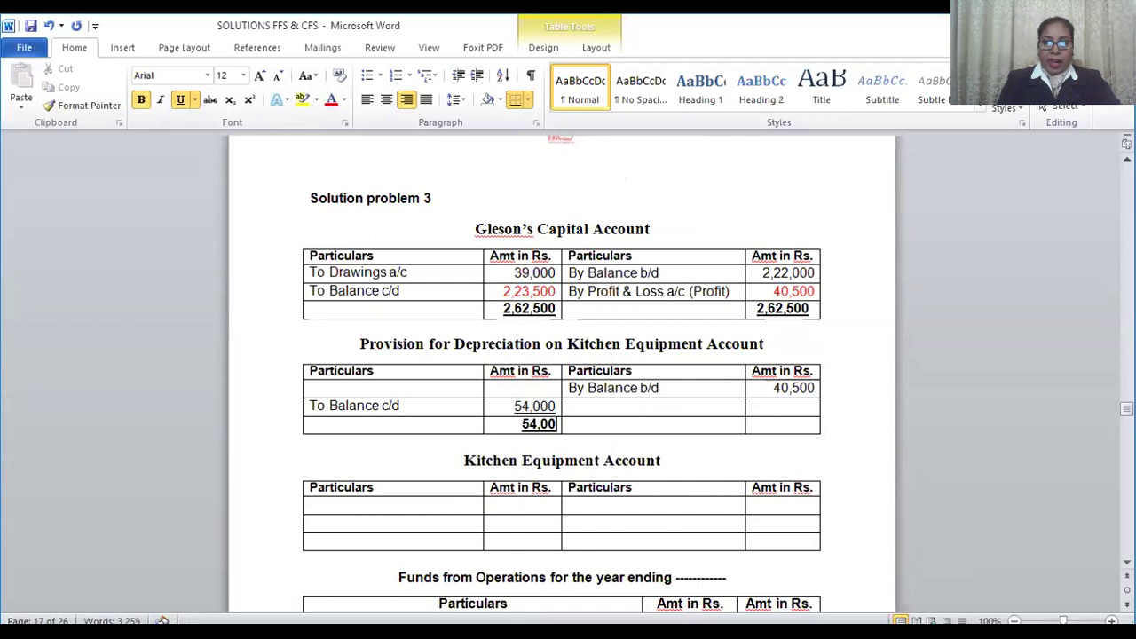
left_click(790, 426)
type("54,000")
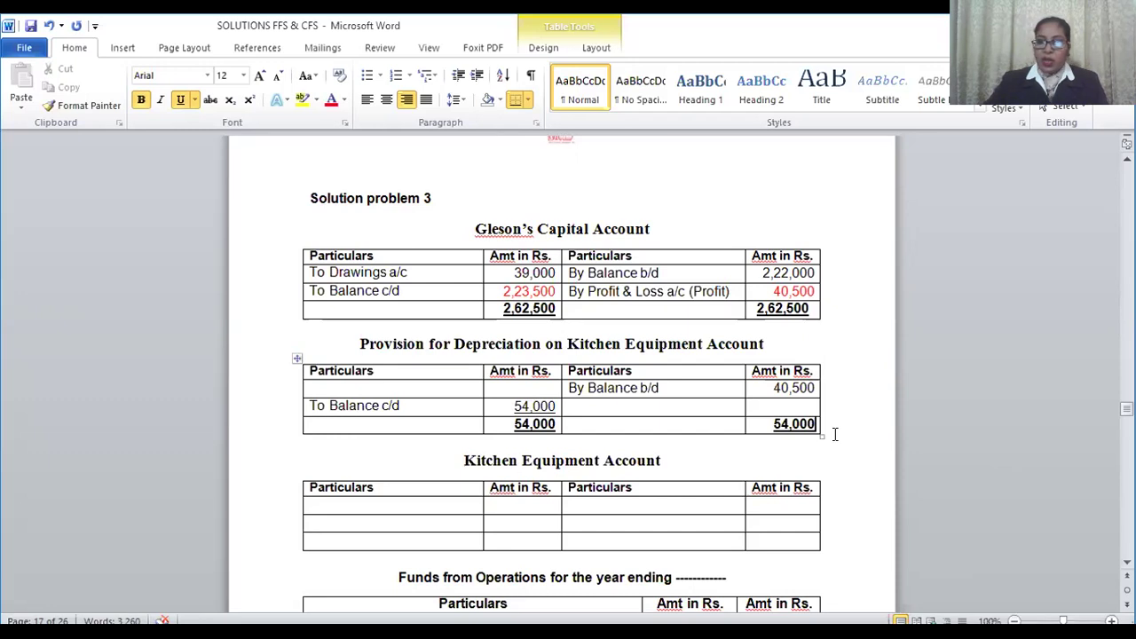
Step: Enter "By P&L a/c (depreciation)" with 13,500 in the second credit-side row of the Provision for Depreciation account and colour the amount red
left_click(787, 404)
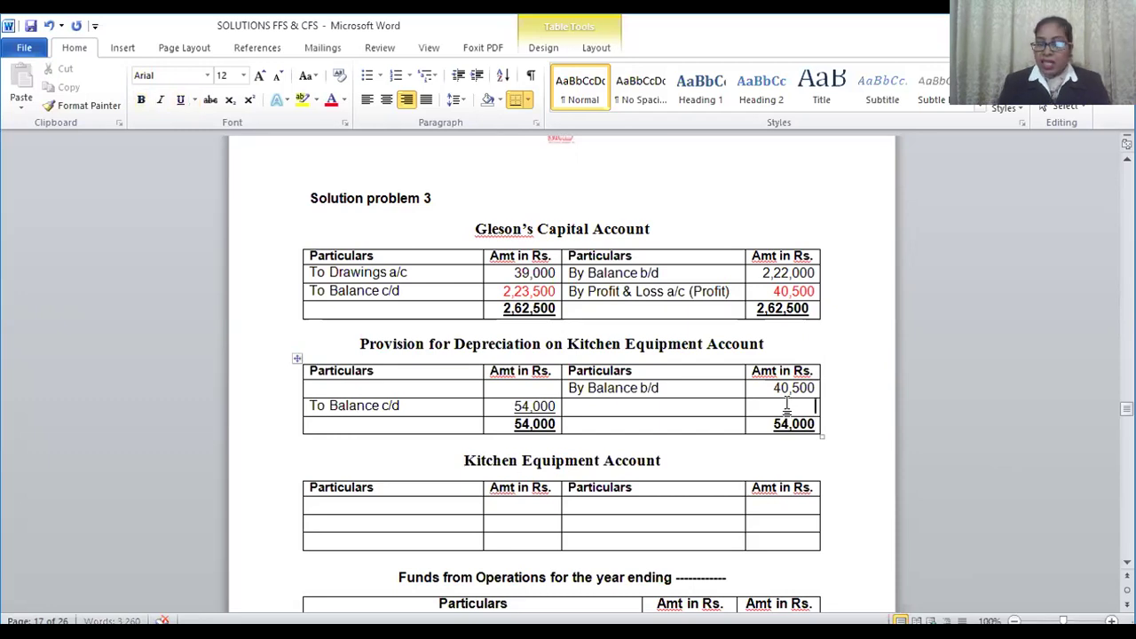
type("1")
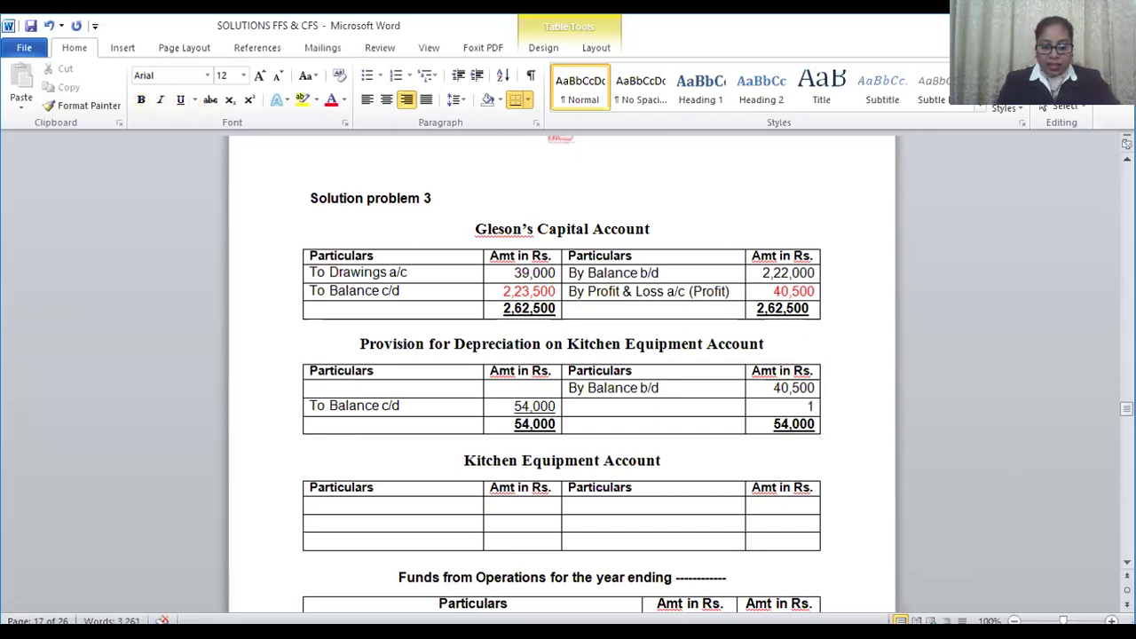
type("3,500")
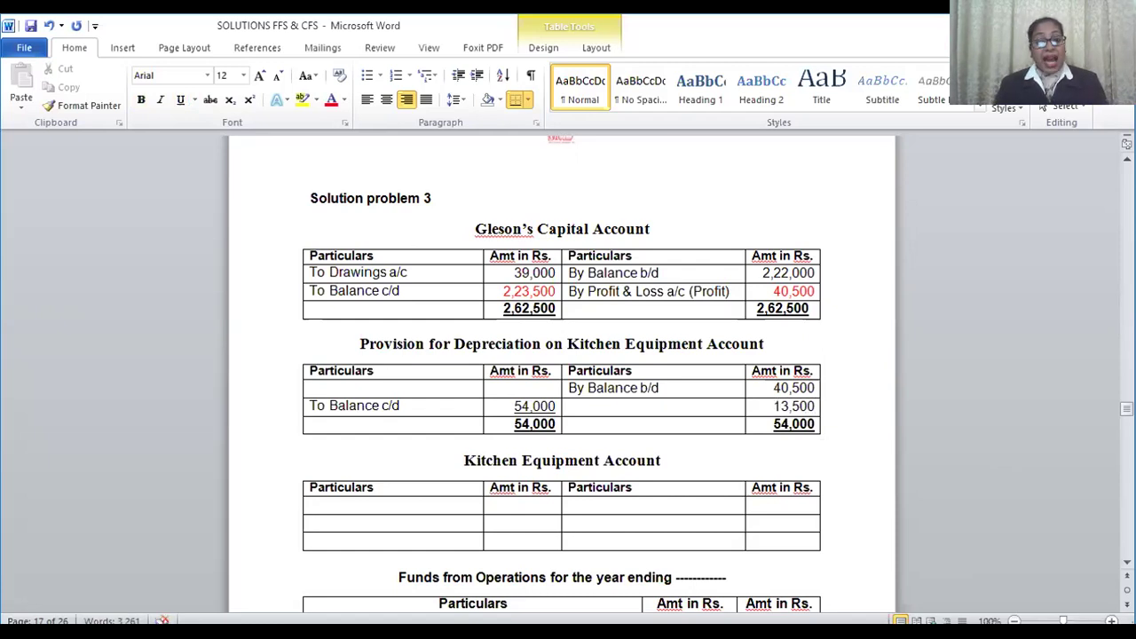
left_click(636, 410)
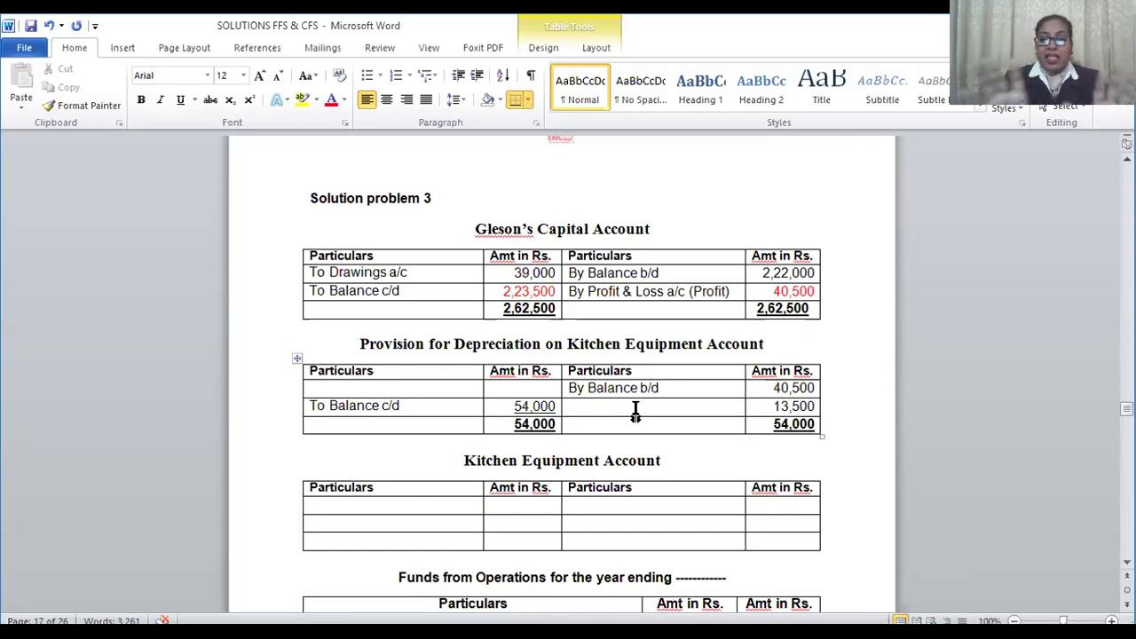
type("by ")
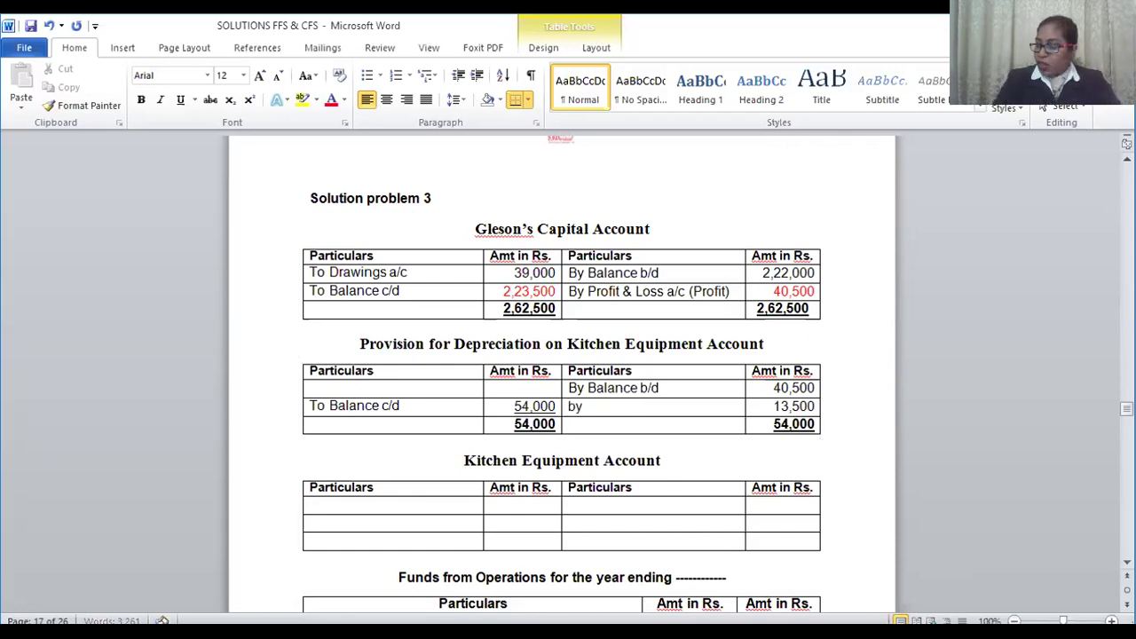
type("P")
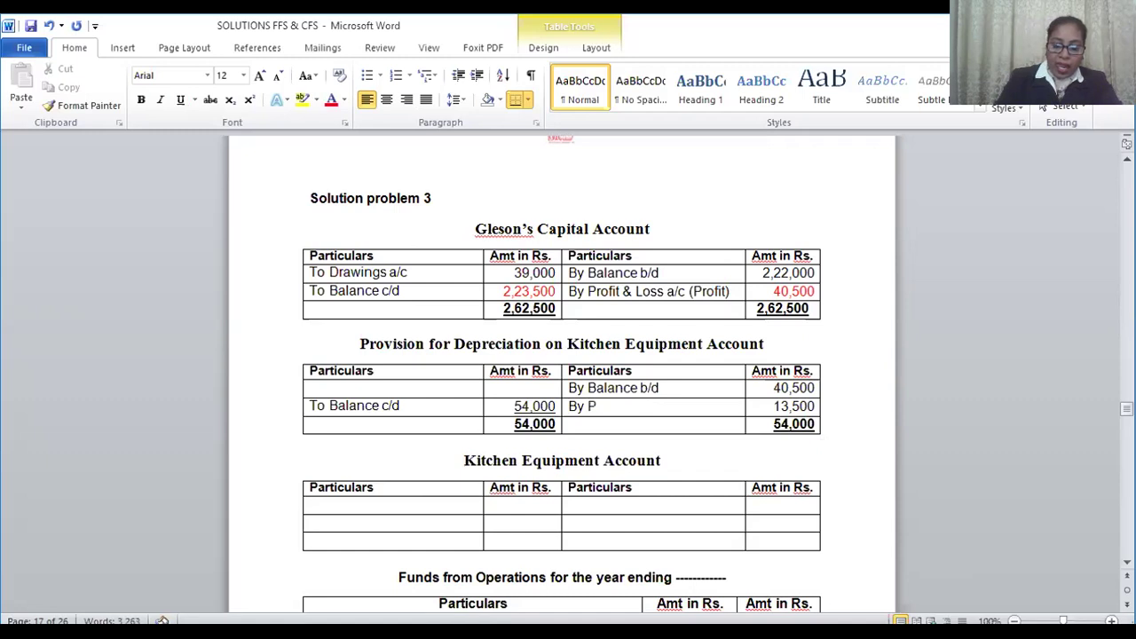
type("&L a/c (depreciation)")
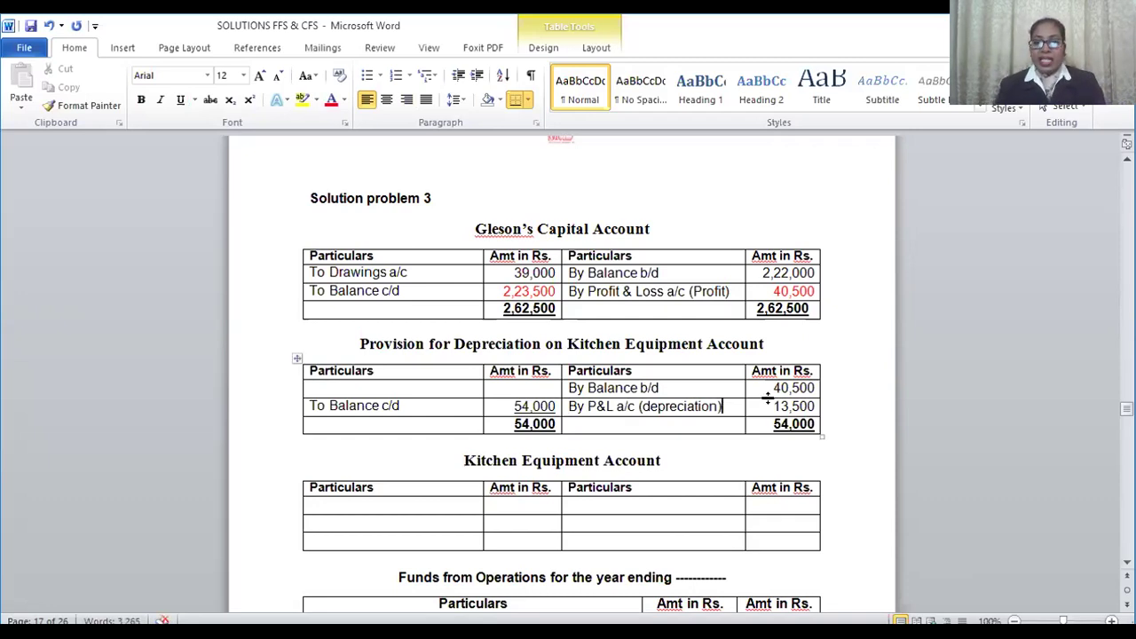
left_click_drag(768, 406, 819, 406)
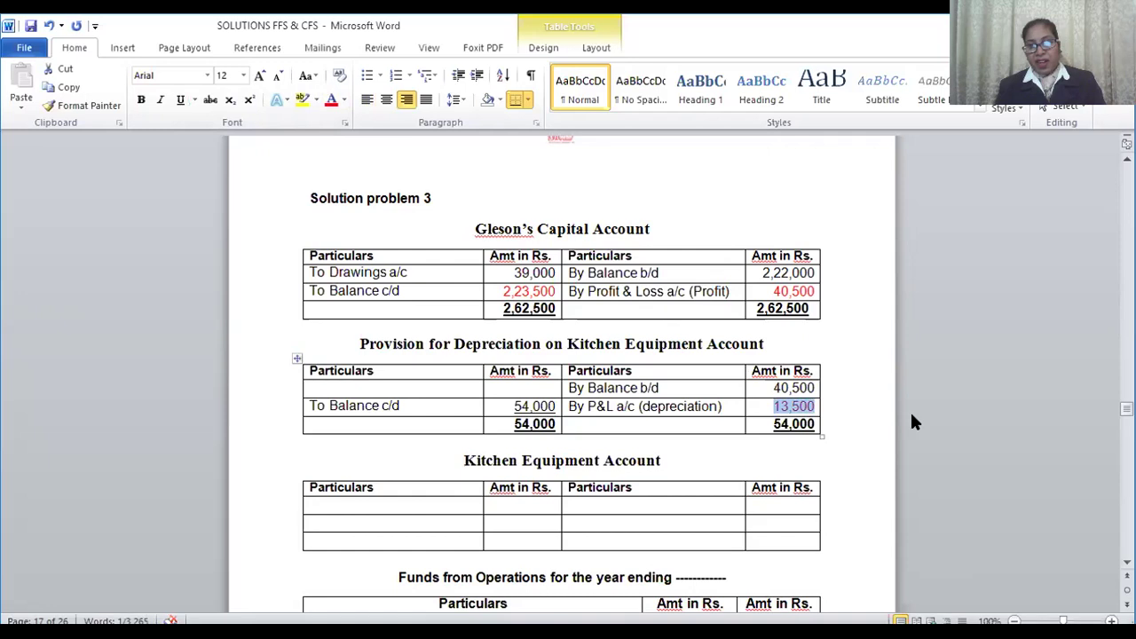
left_click(869, 413)
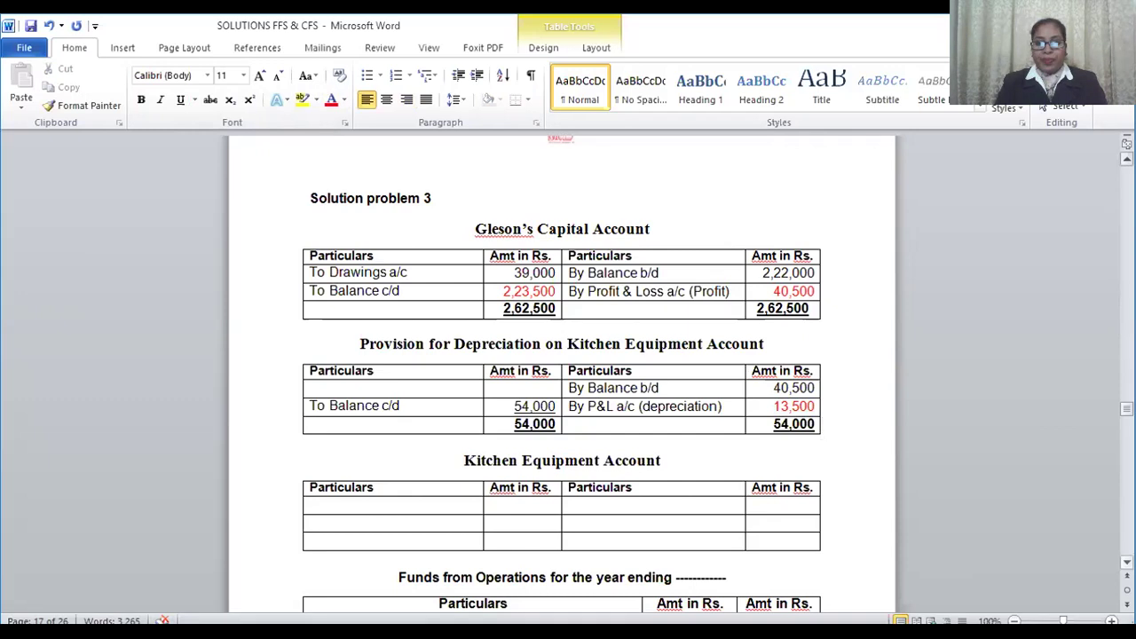
Step: Enter "To balance b/d" with the amount 1,20,000 in the first debit-side row of the Kitchen Equipment Account
scroll(561, 373, "down", 3)
scroll(563, 373, "down", 2)
scroll(563, 372, "down", 2)
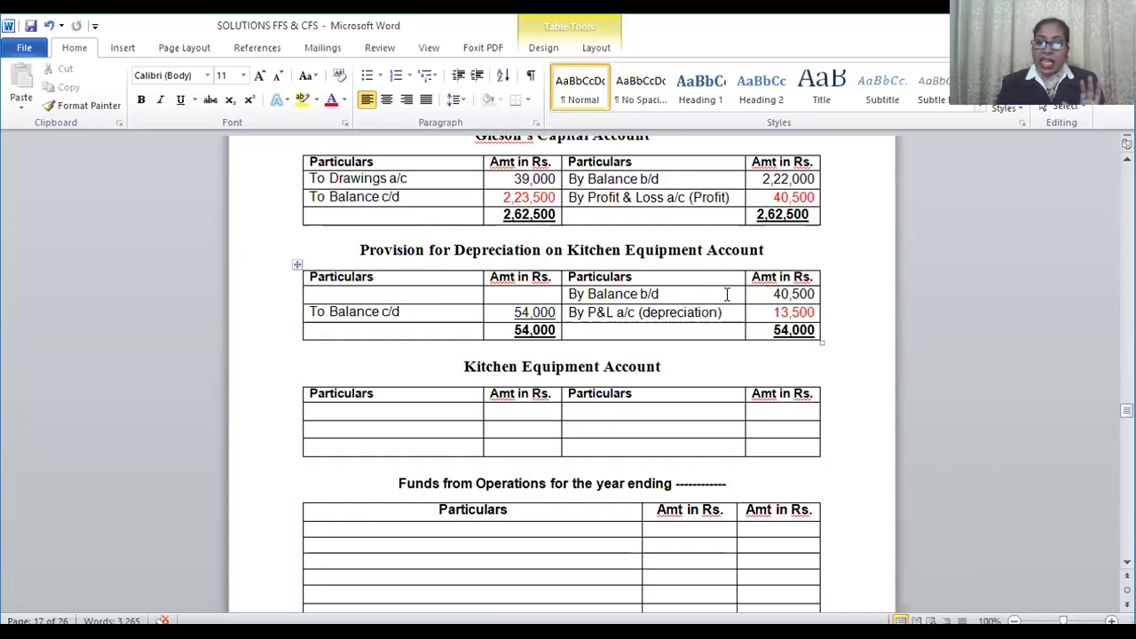
left_click(329, 411)
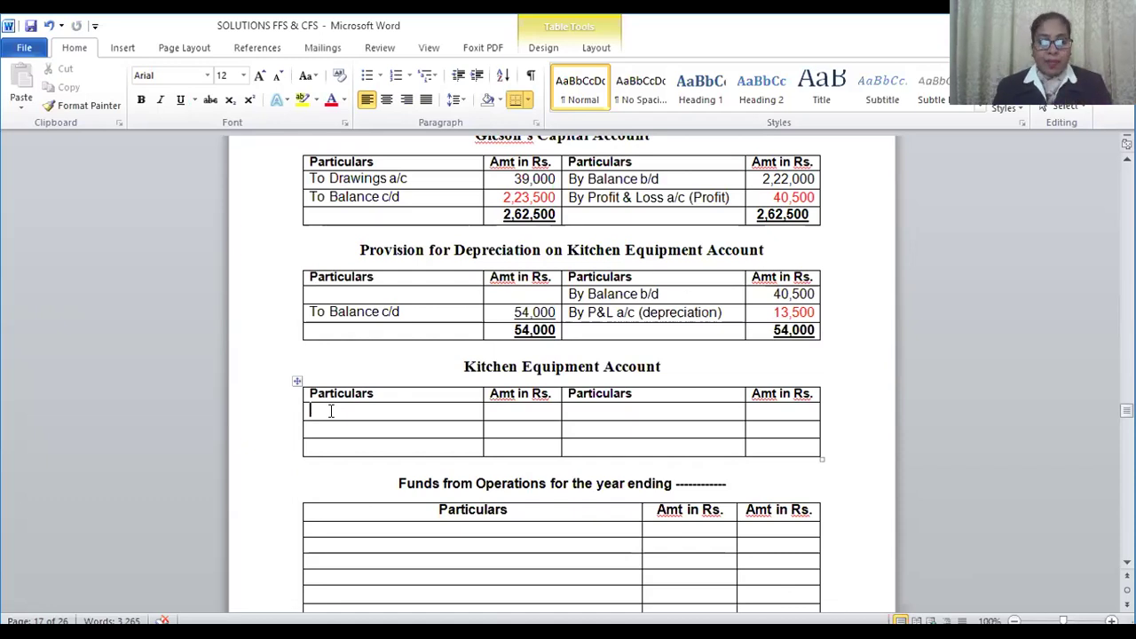
type("To balab")
key("BackSpace")
type("nce")
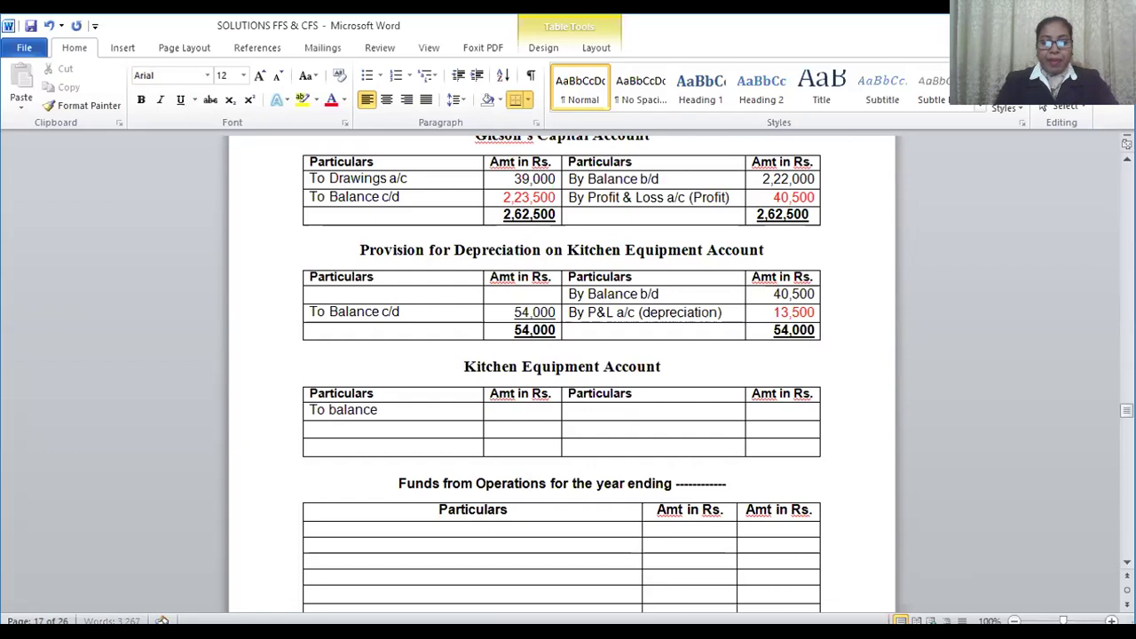
type(" b/d")
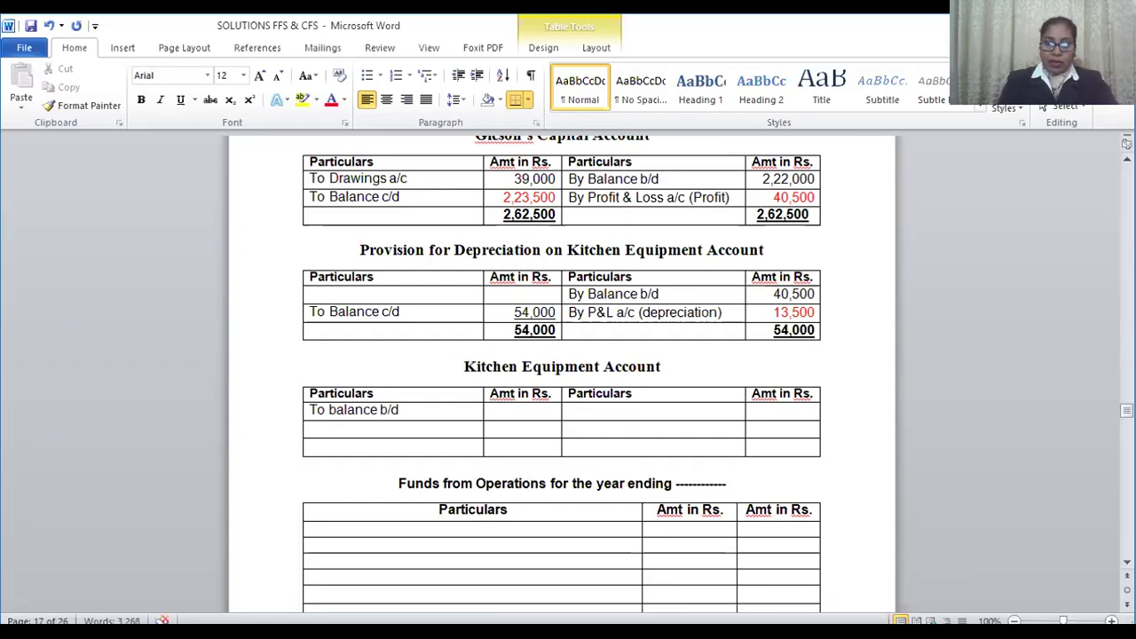
key("Tab")
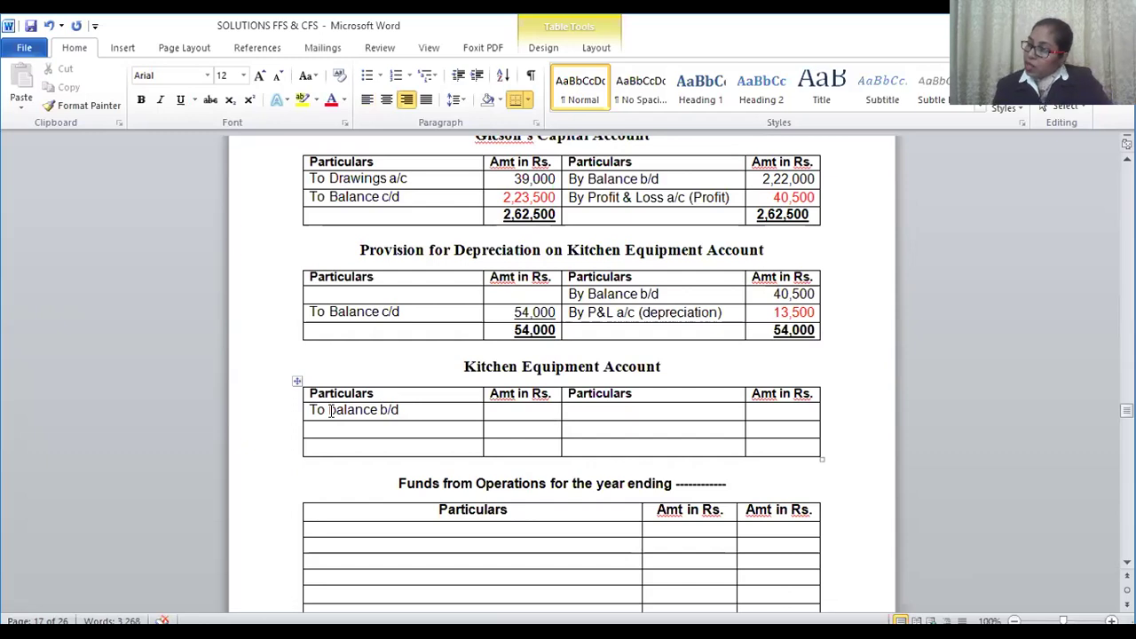
type("1,20,")
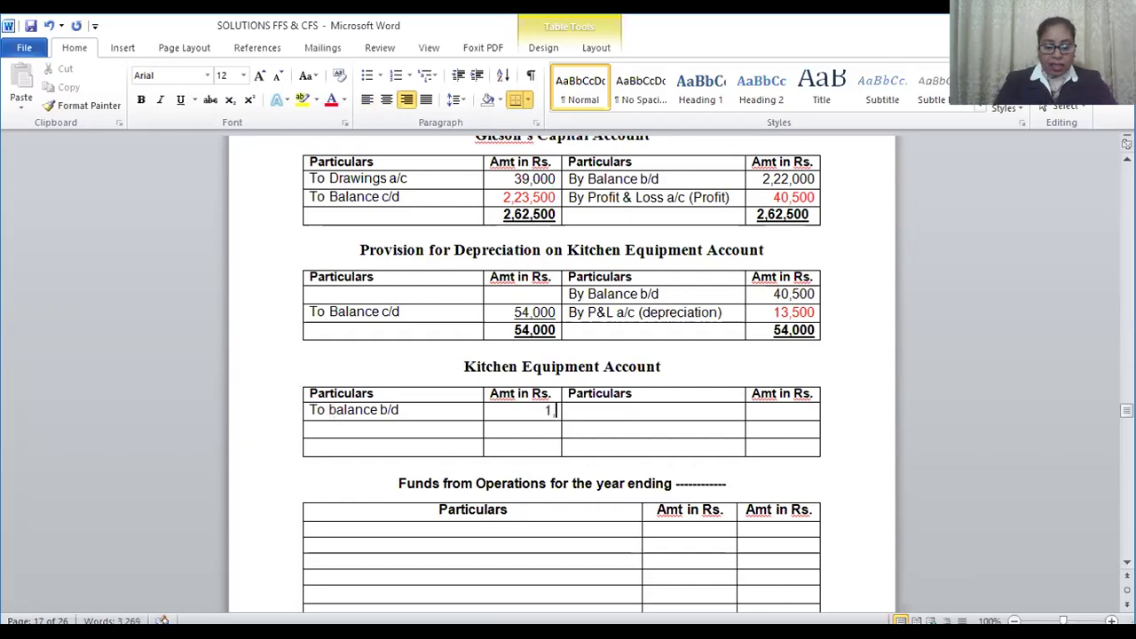
type("000")
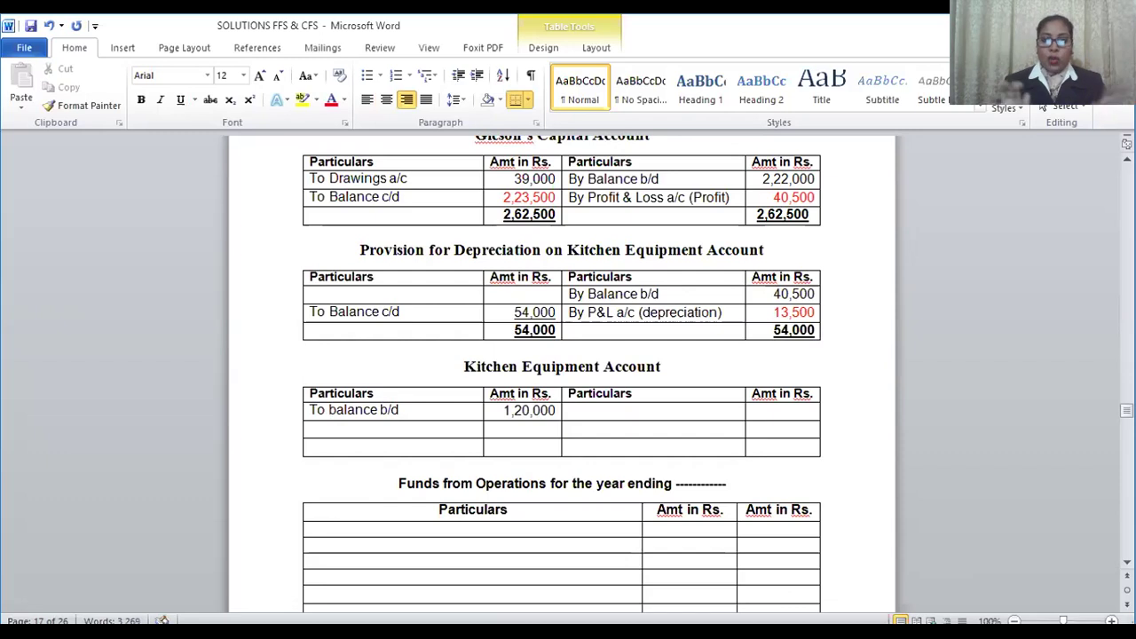
Step: Enter "By Depreciation a/c" with the amount 13,500 in the first credit-side row of the Kitchen Equipment Account
left_click(571, 411)
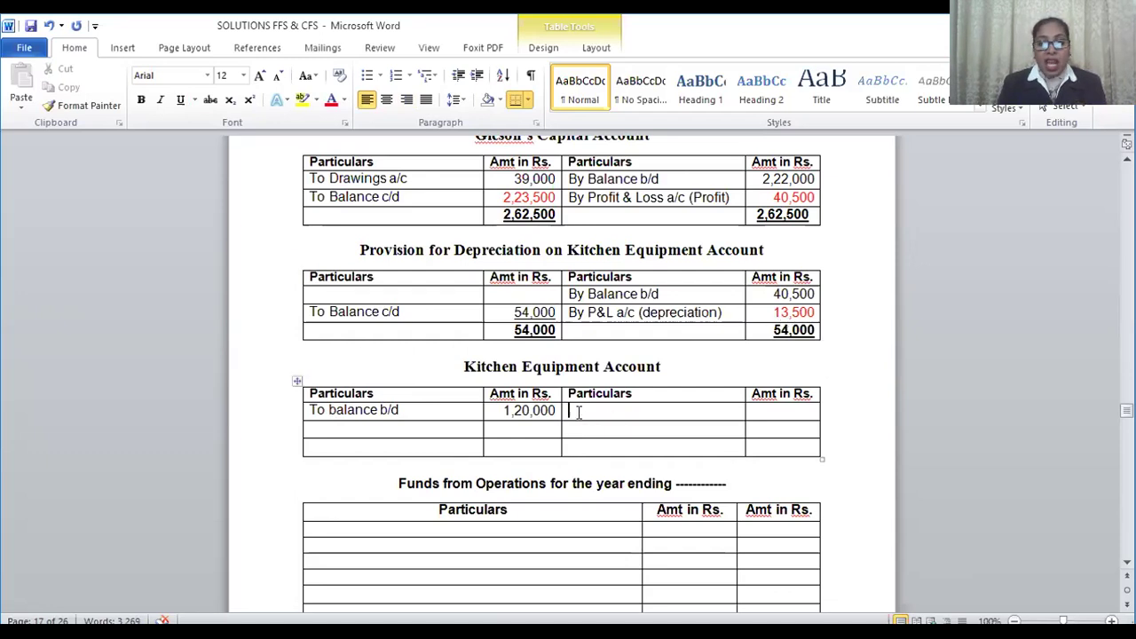
type("by Depreciation")
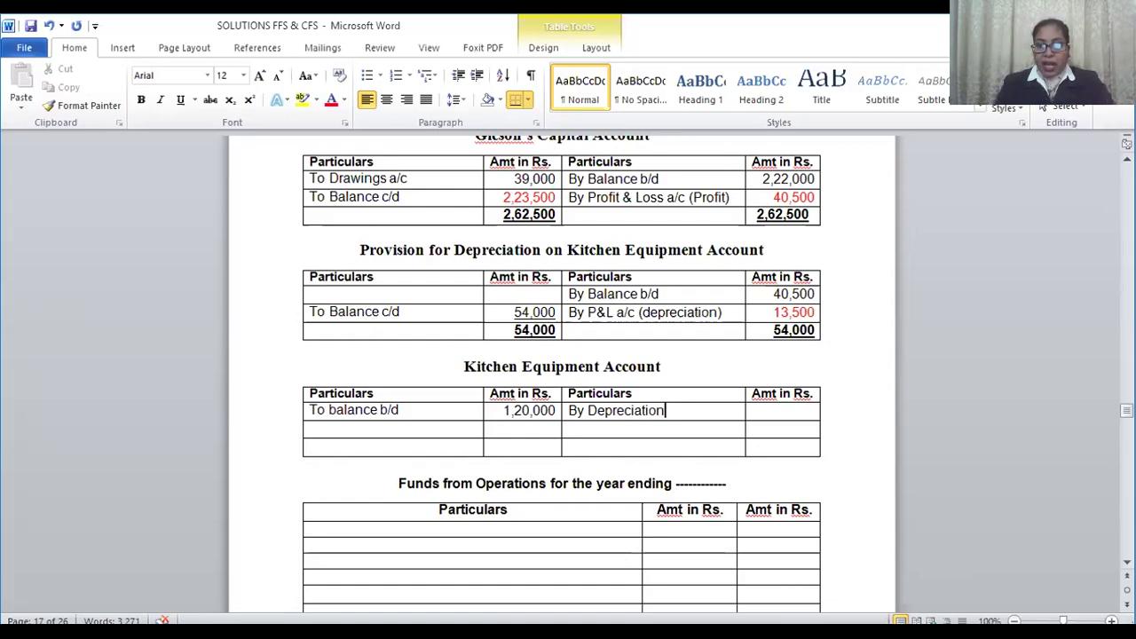
type("a/c")
key("Tab")
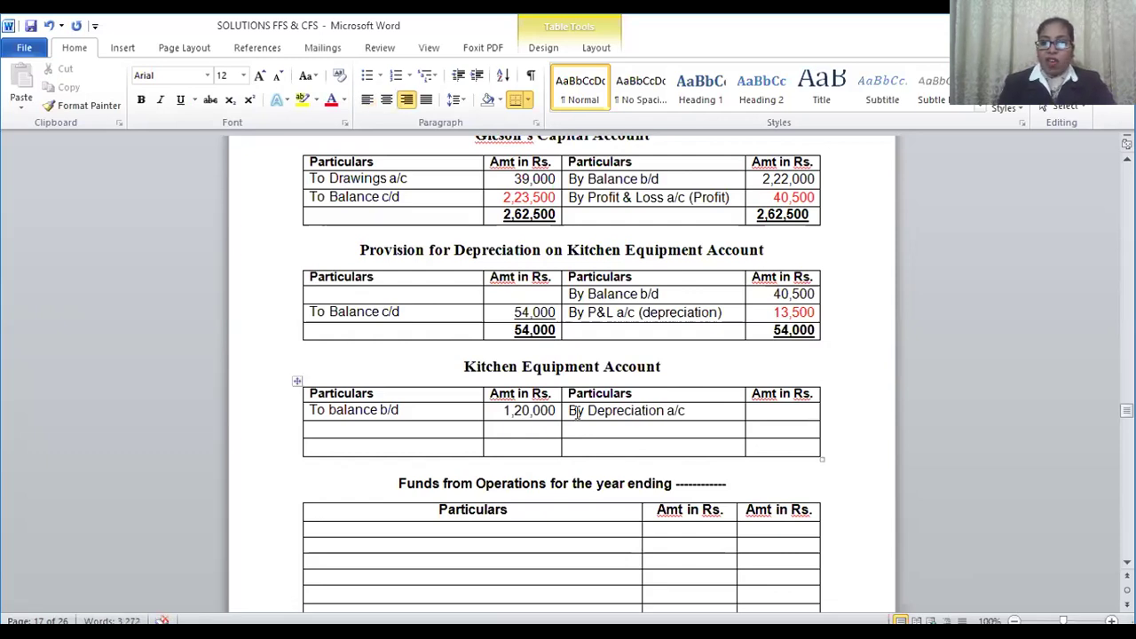
type("13,500")
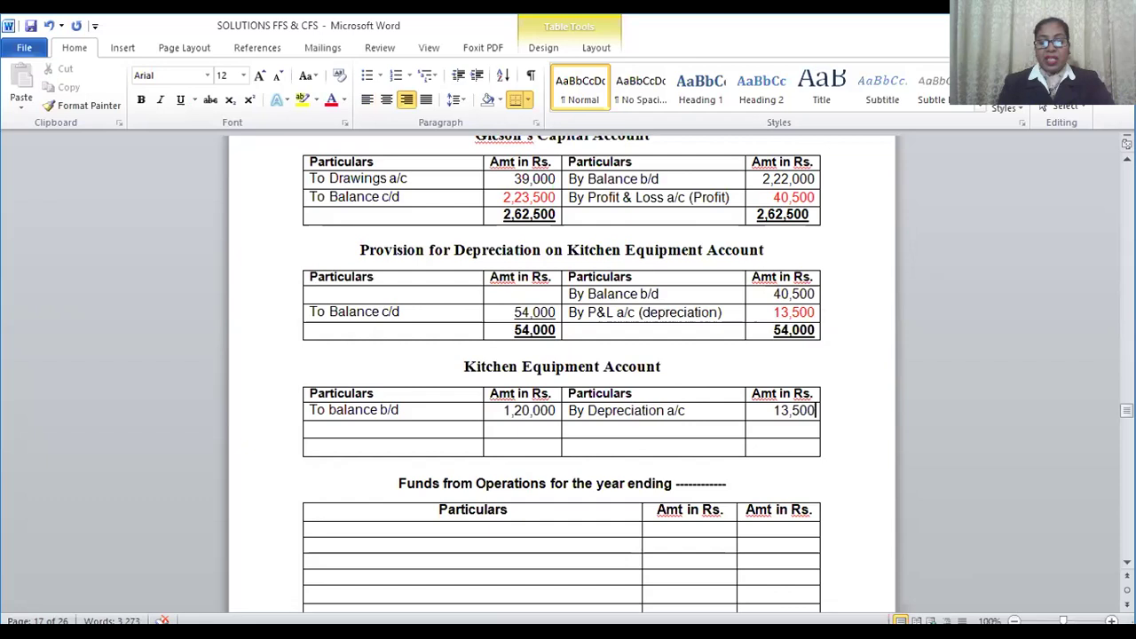
Step: Enter "By Balance c/d" with 1,29,000 in the second credit-side row of the Kitchen Equipment Account and underline the amount
left_click(581, 431)
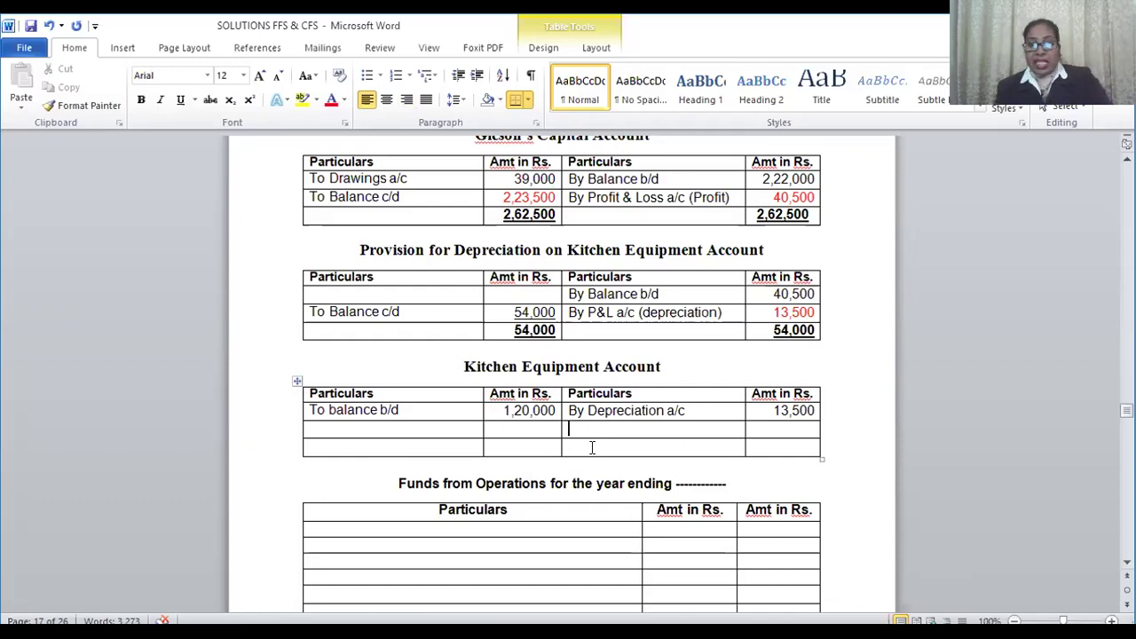
type("by ")
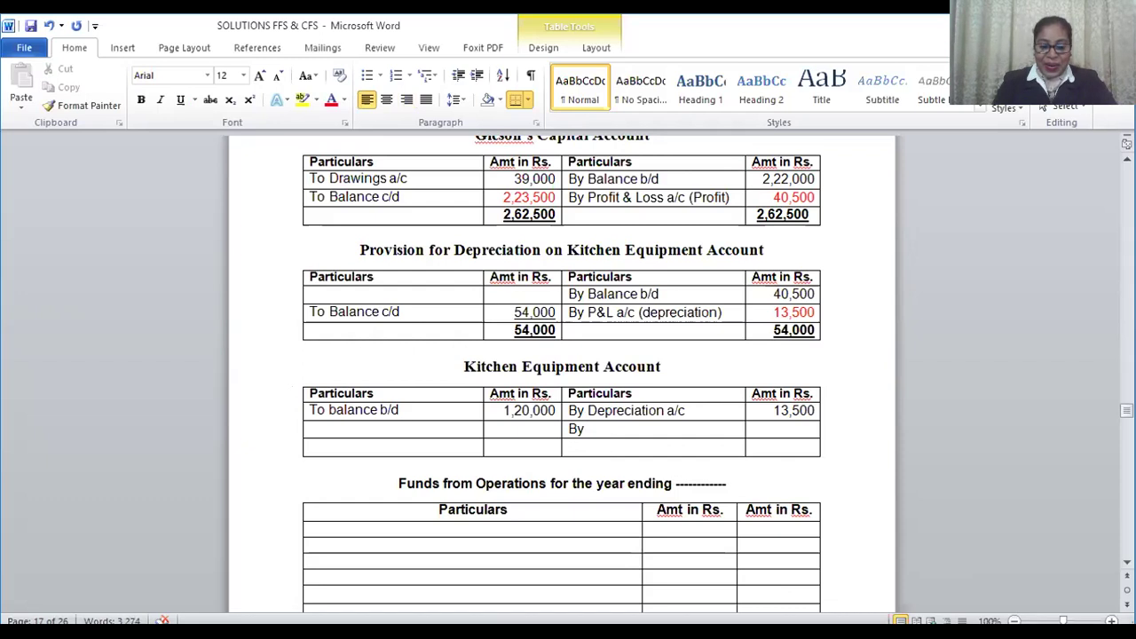
type("Balance")
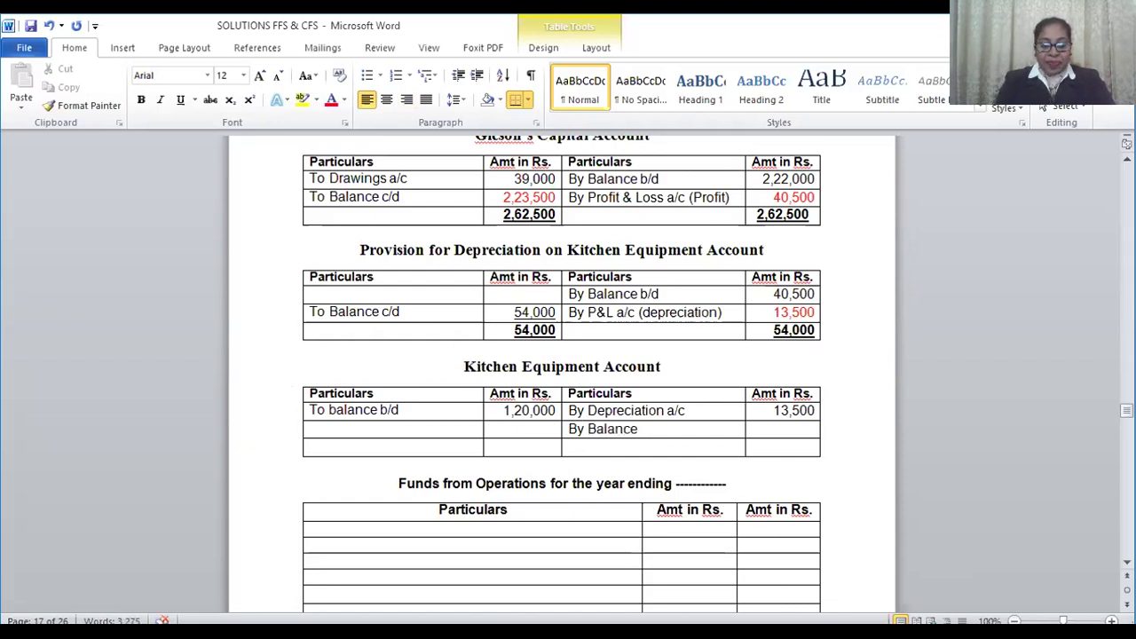
type(" c/d")
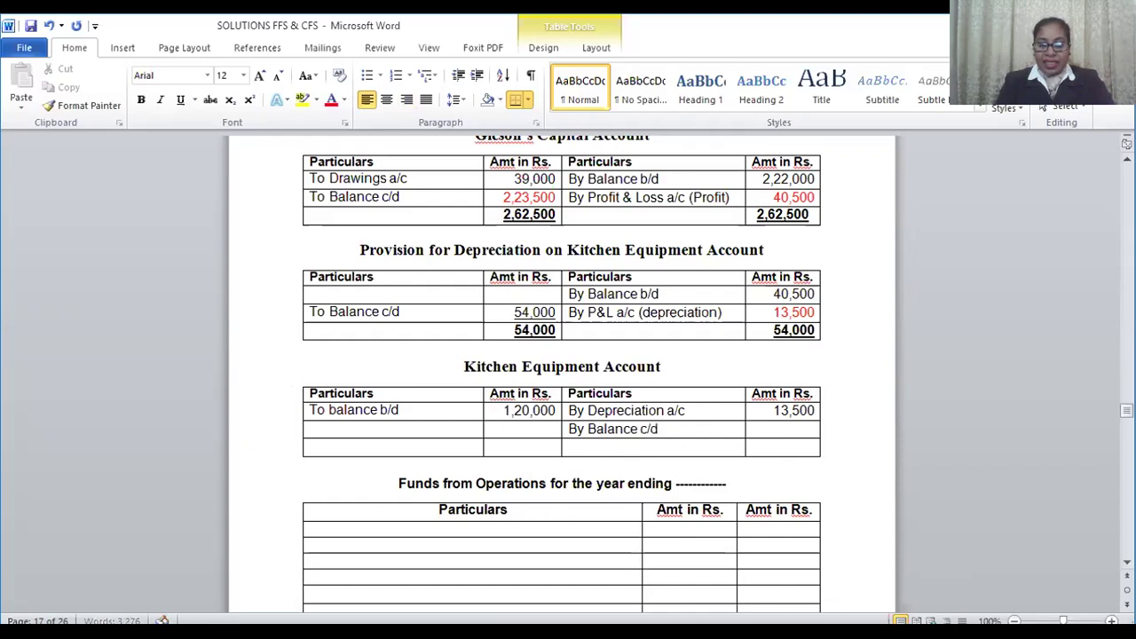
key("Tab")
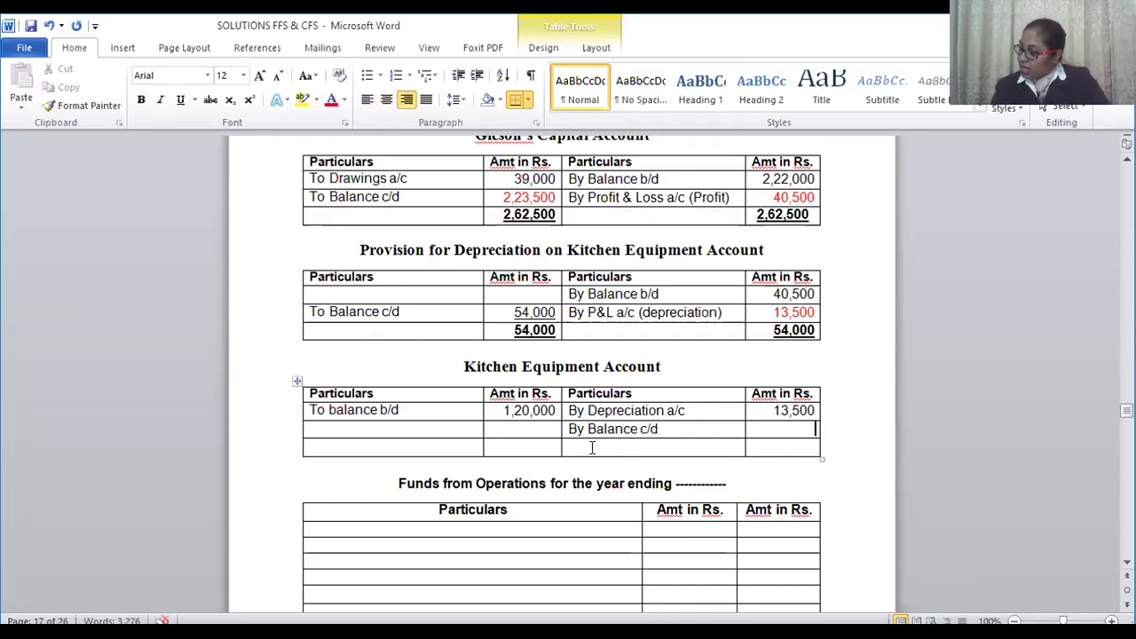
type("1")
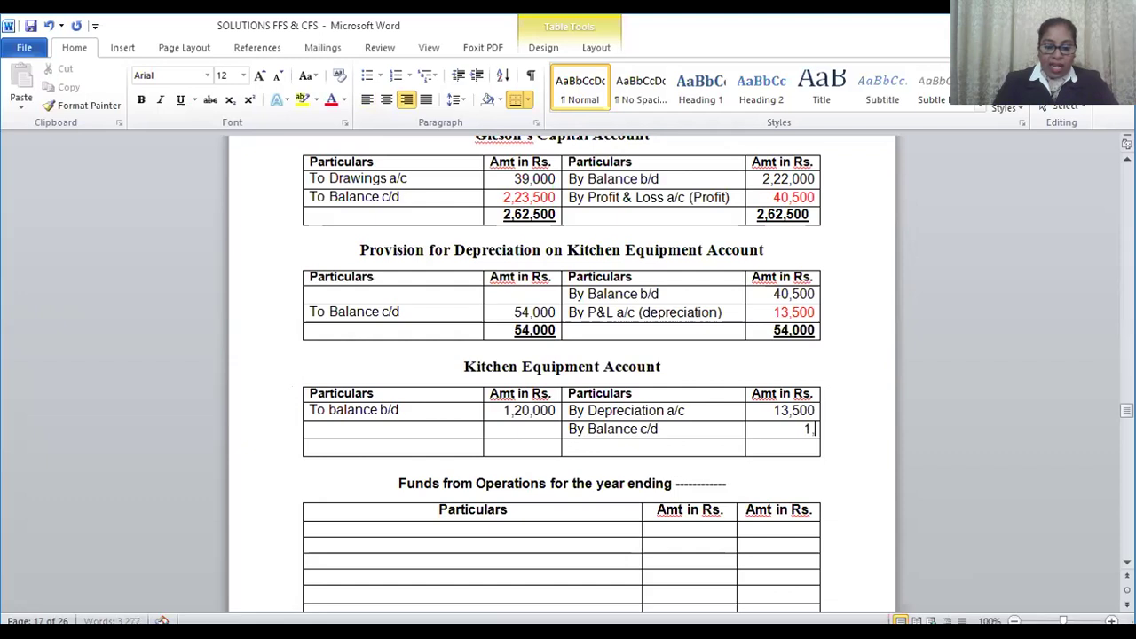
type(",29,")
type("000")
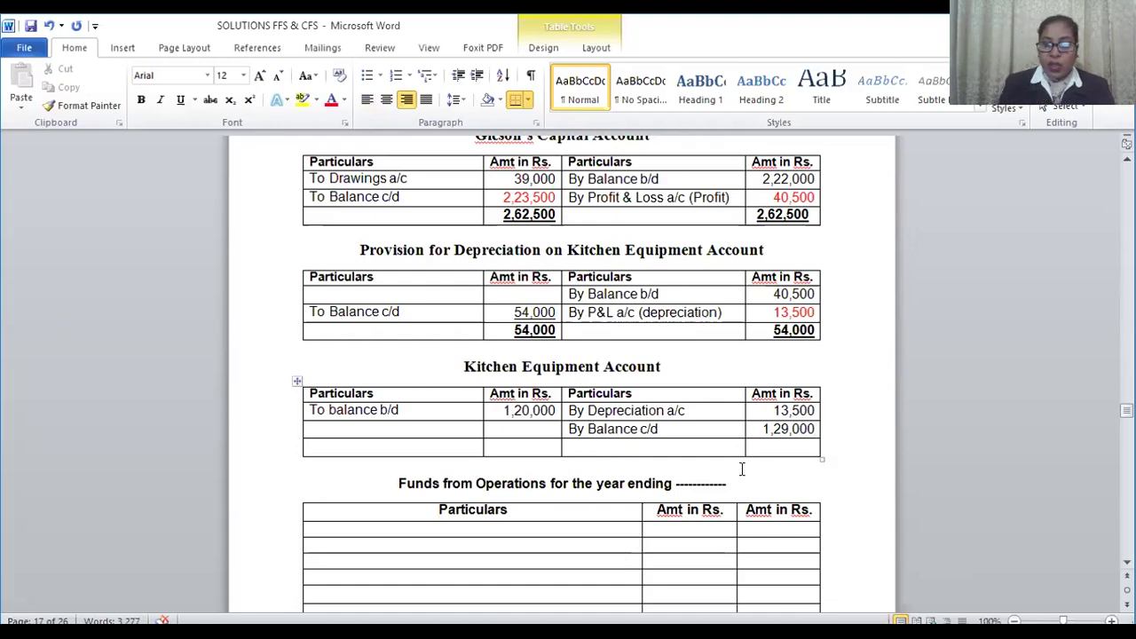
left_click_drag(762, 429, 816, 429)
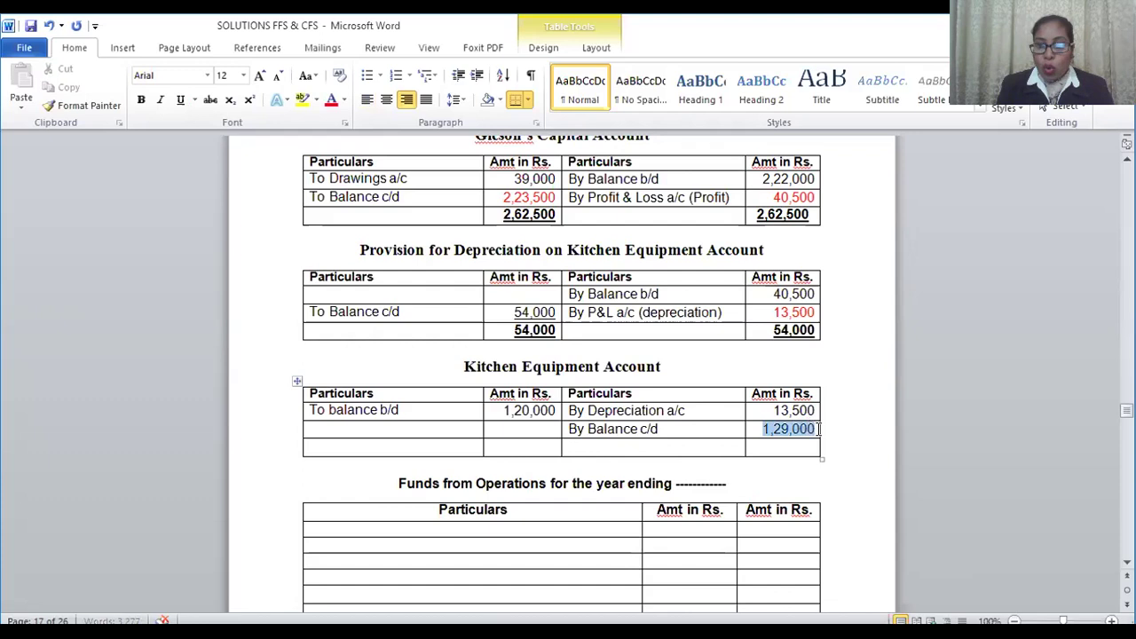
left_click(180, 101)
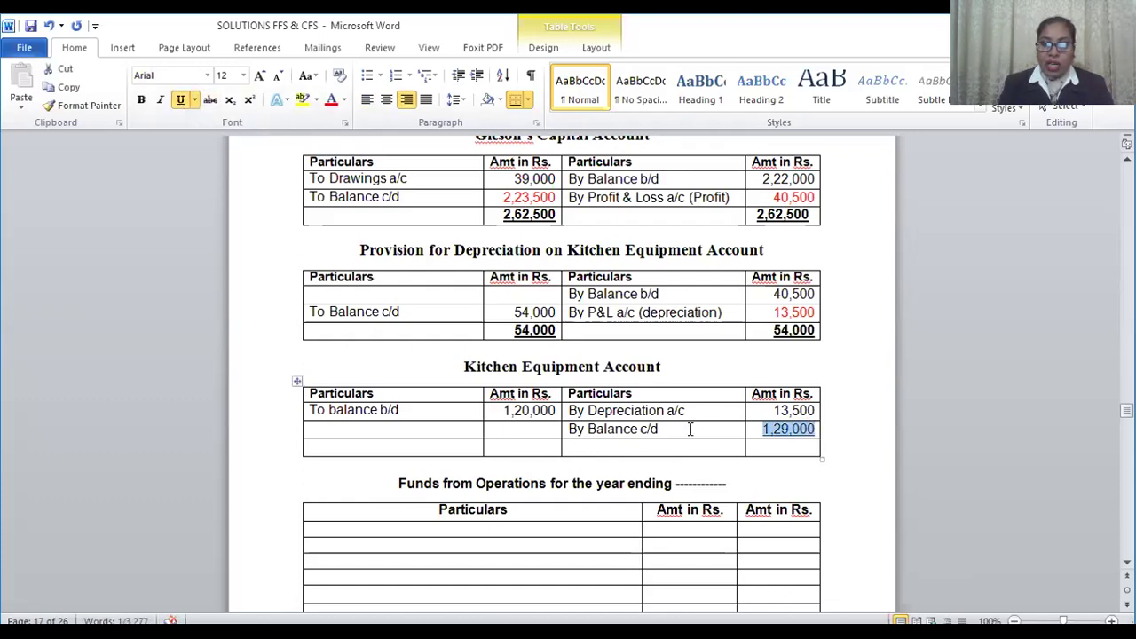
Step: Enter the total 1,42,500 on both the credit and debit sides of the Kitchen Equipment Account's last row
left_click(784, 452)
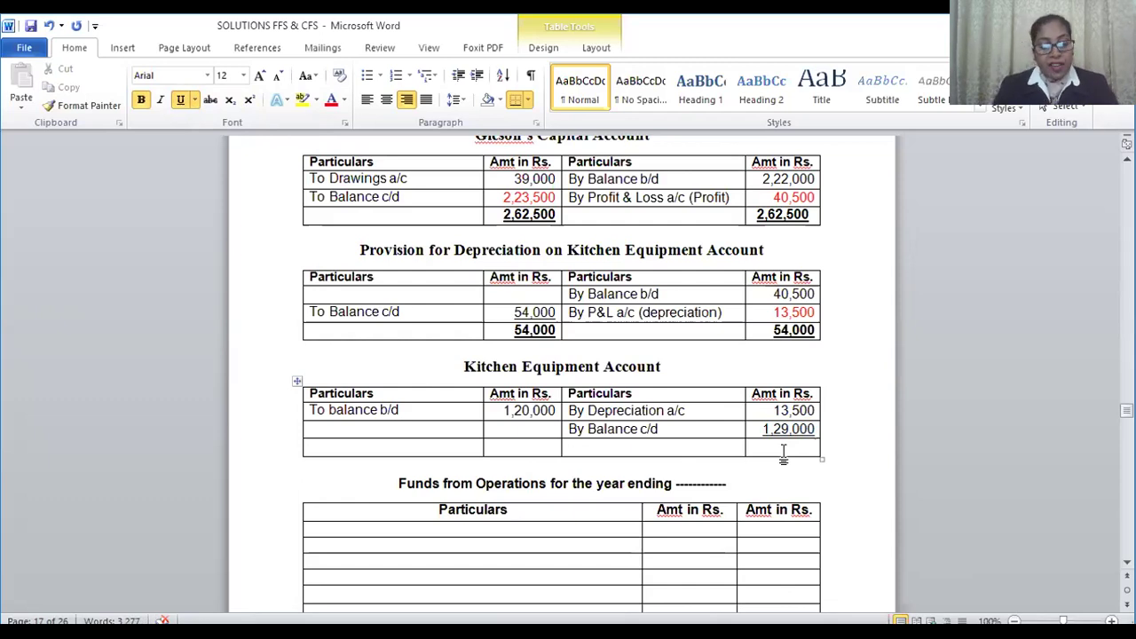
type("1,42,500")
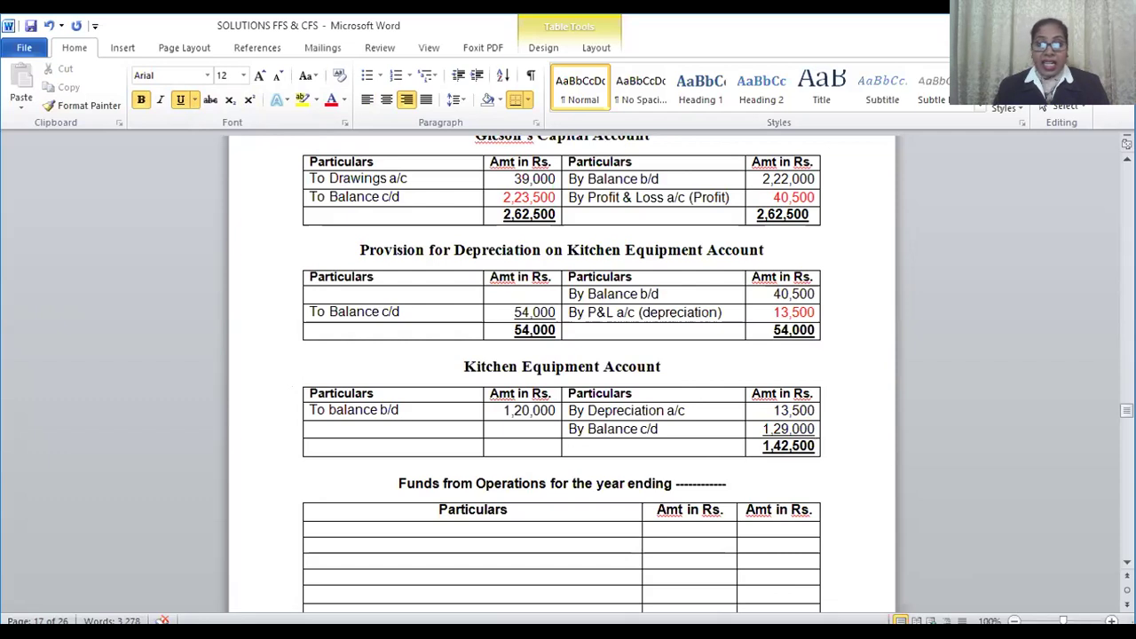
left_click(502, 451)
type("1")
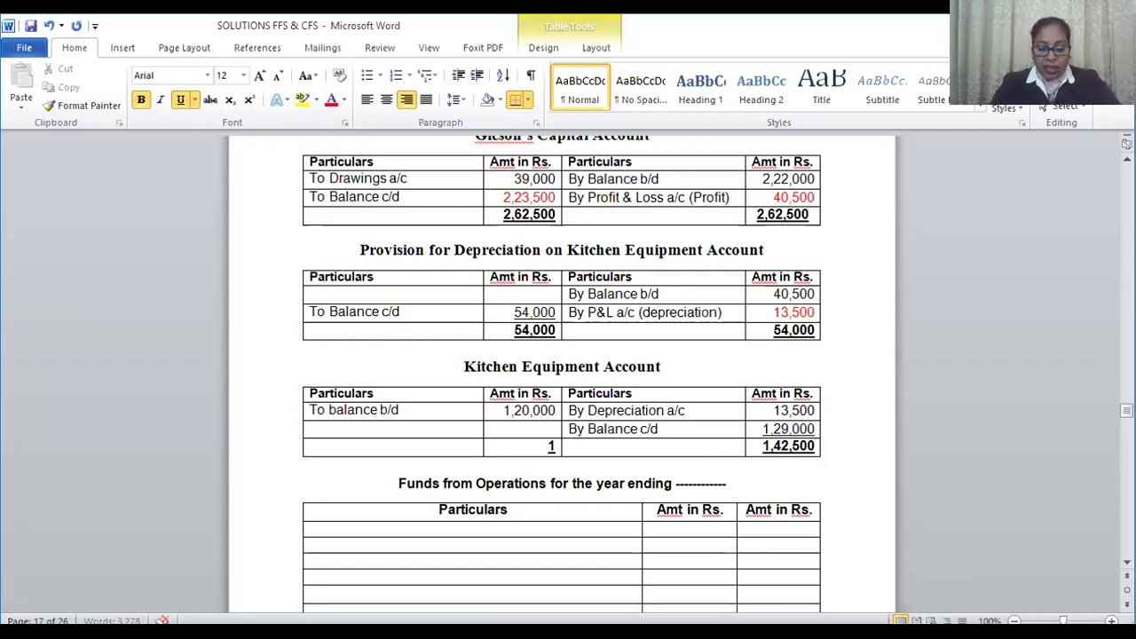
type(",42")
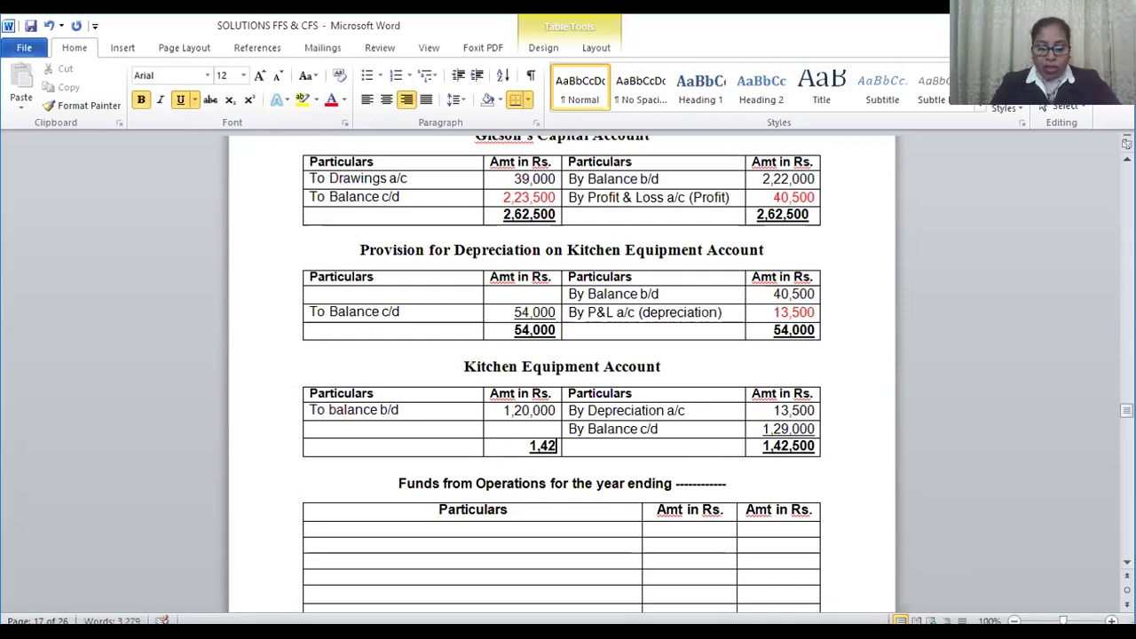
type(",500")
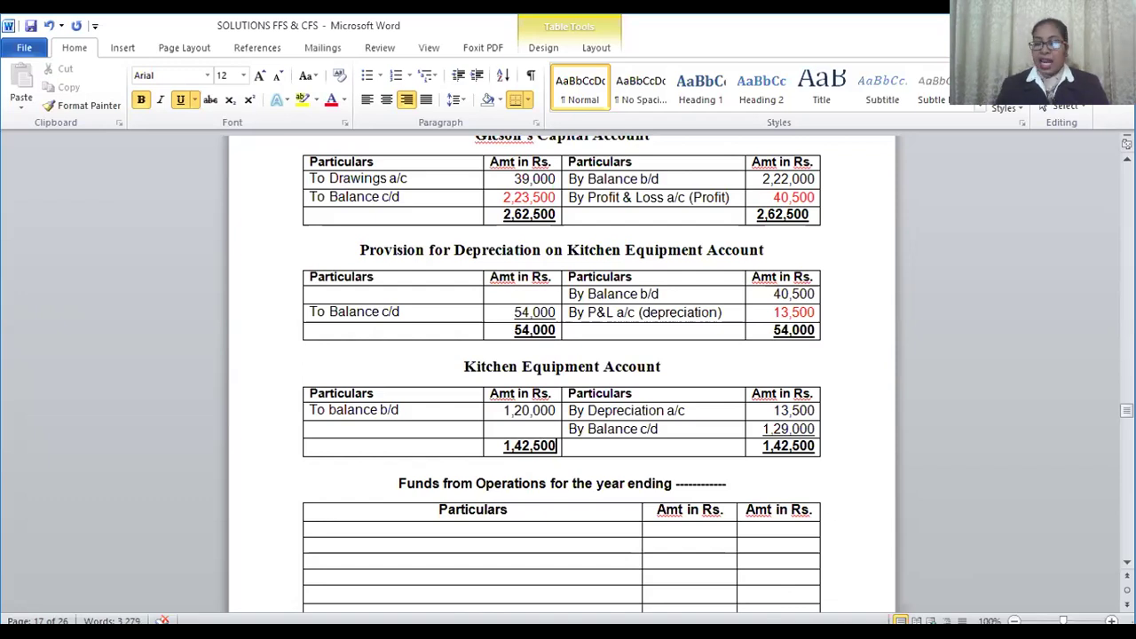
Step: Enter 22,500 as the second debit-side amount of the Kitchen Equipment Account and colour it red
left_click(520, 429)
type("22,500")
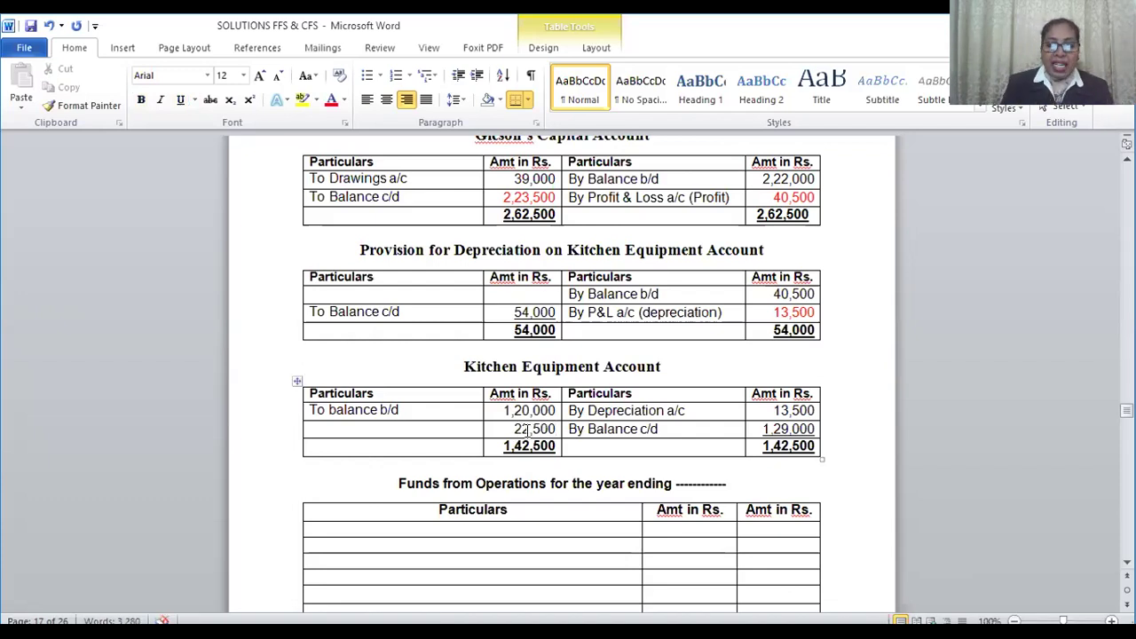
left_click_drag(514, 429, 555, 430)
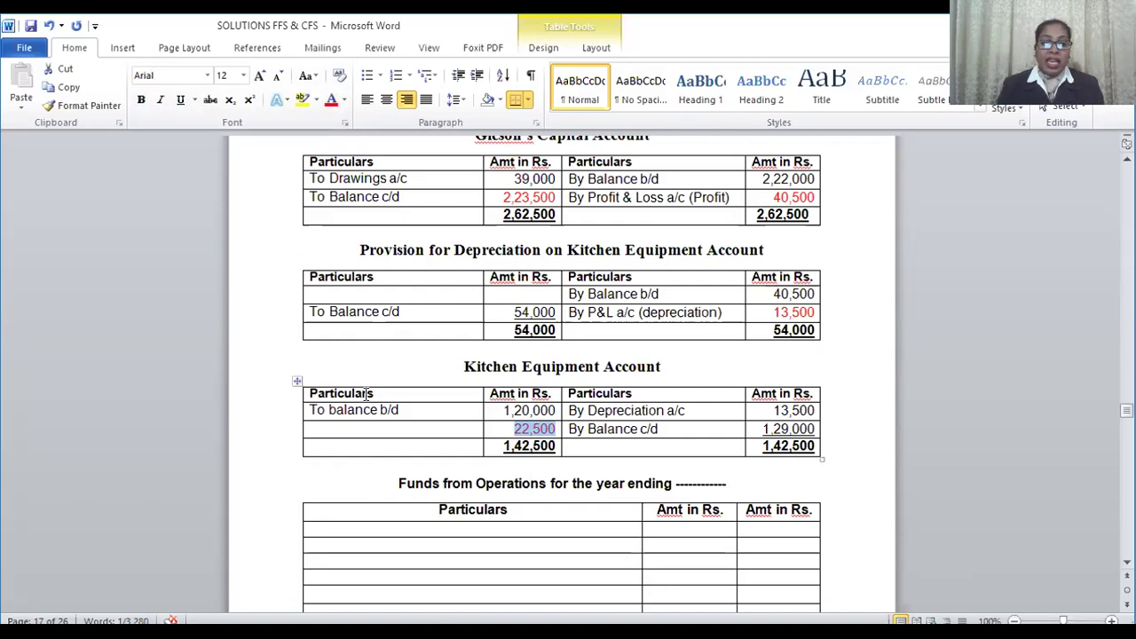
Step: Enter "To Cash a/c (Purchase)" as the particulars in the second debit-side row of the Kitchen Equipment Account
left_click(339, 430)
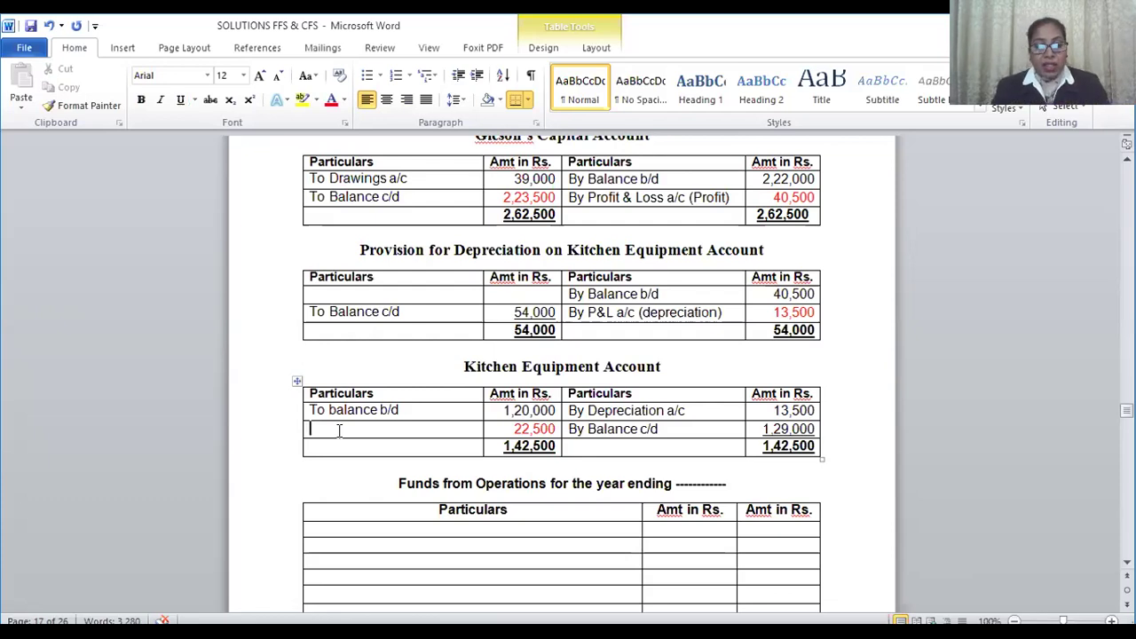
type("To ")
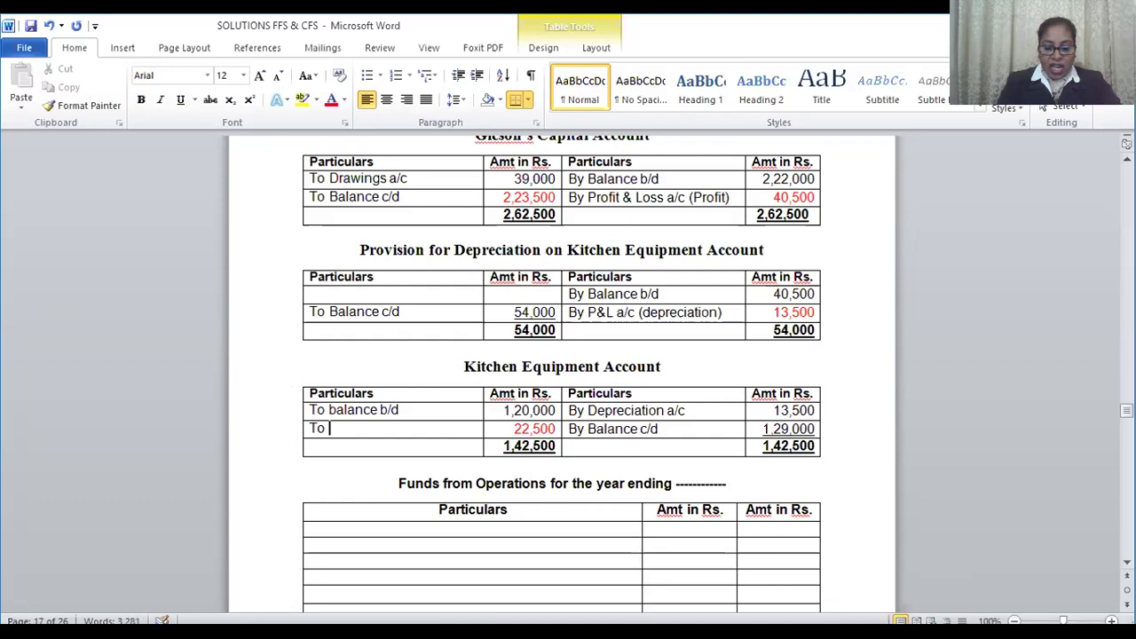
type("Cash ")
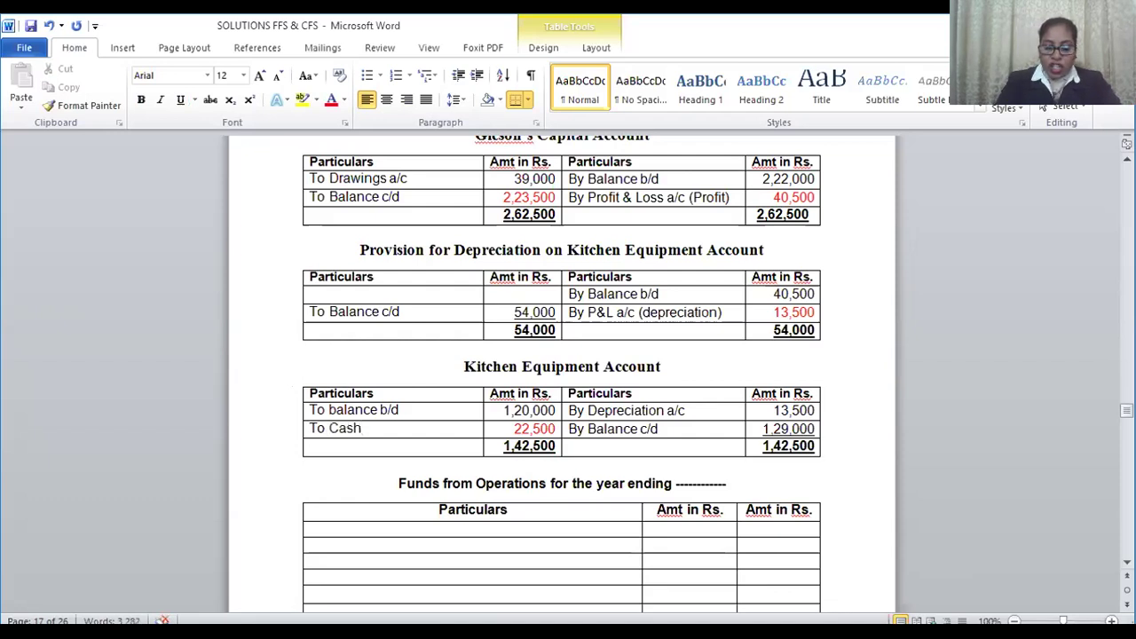
type("a/c ")
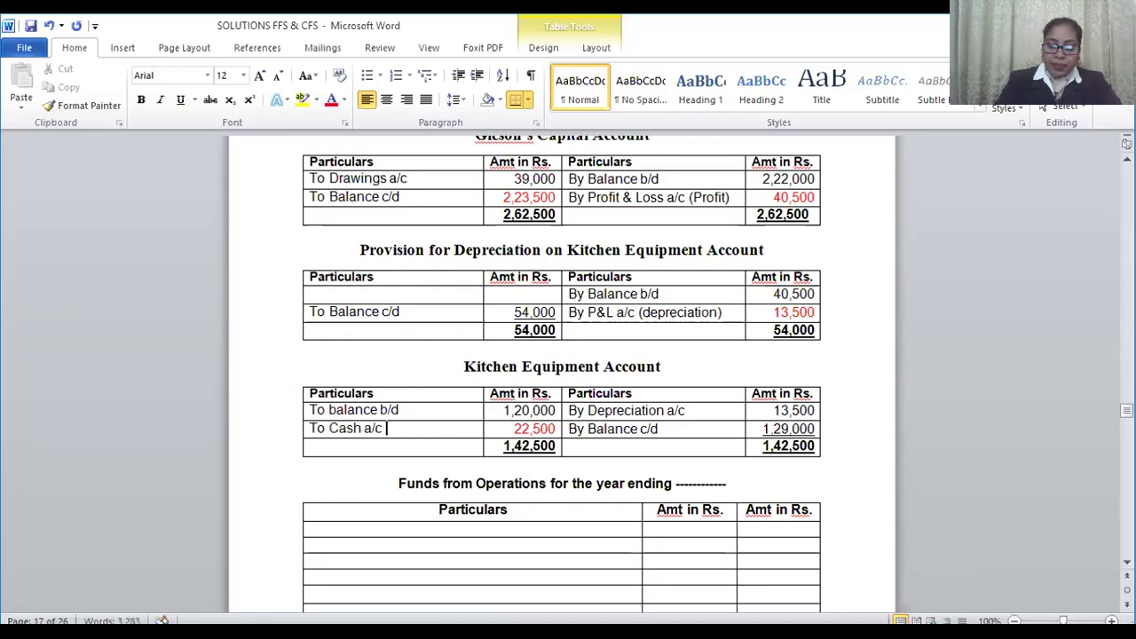
type("(P")
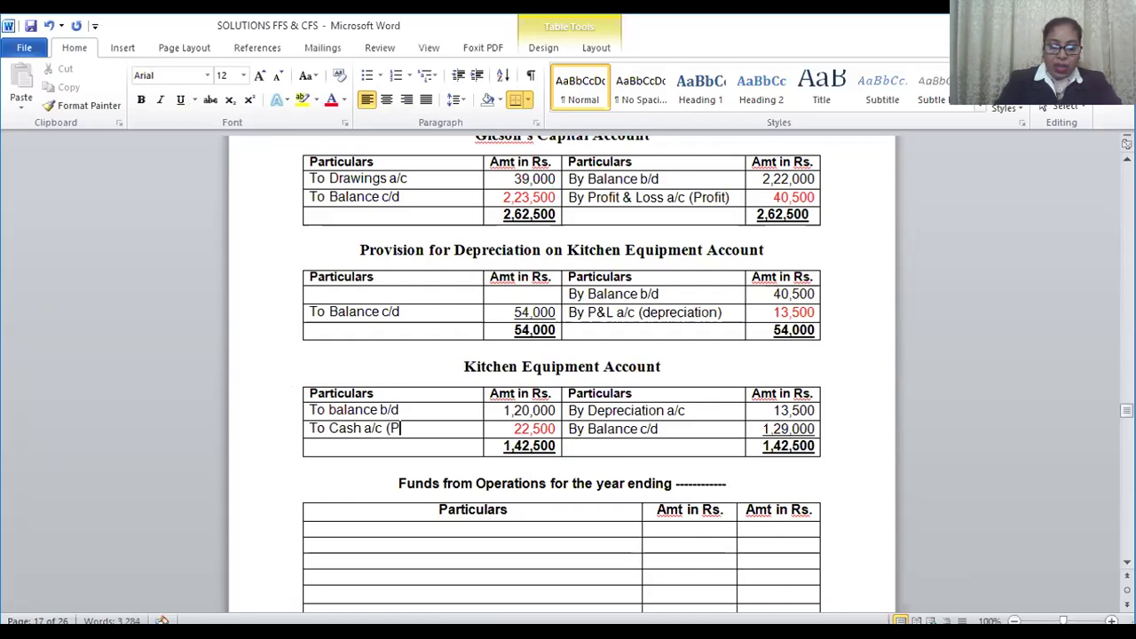
type("urchase")
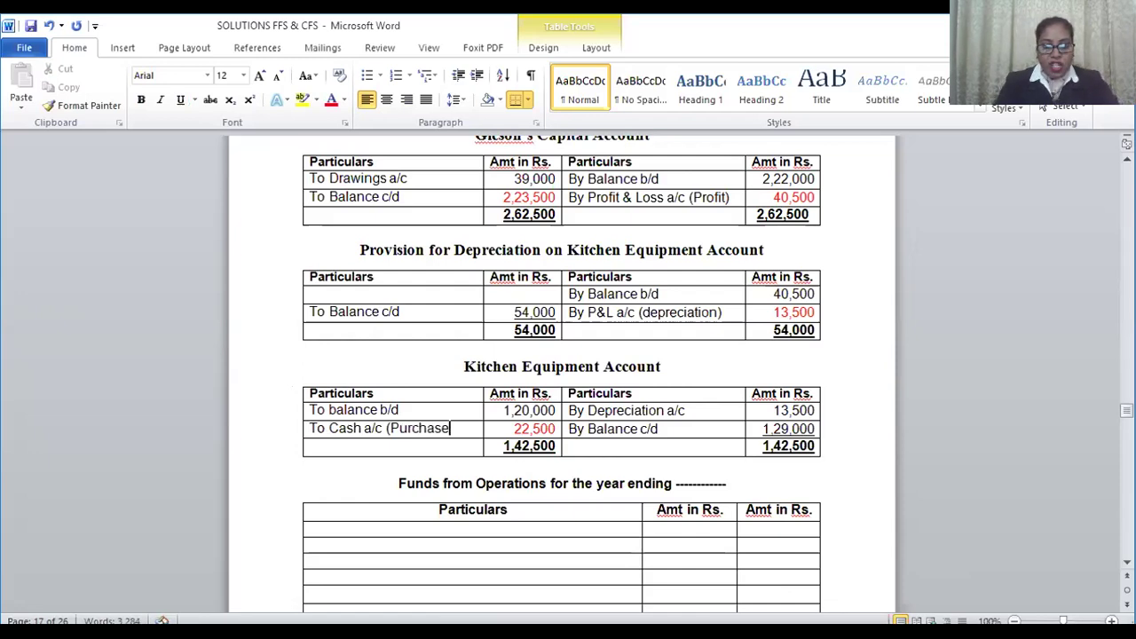
type(")")
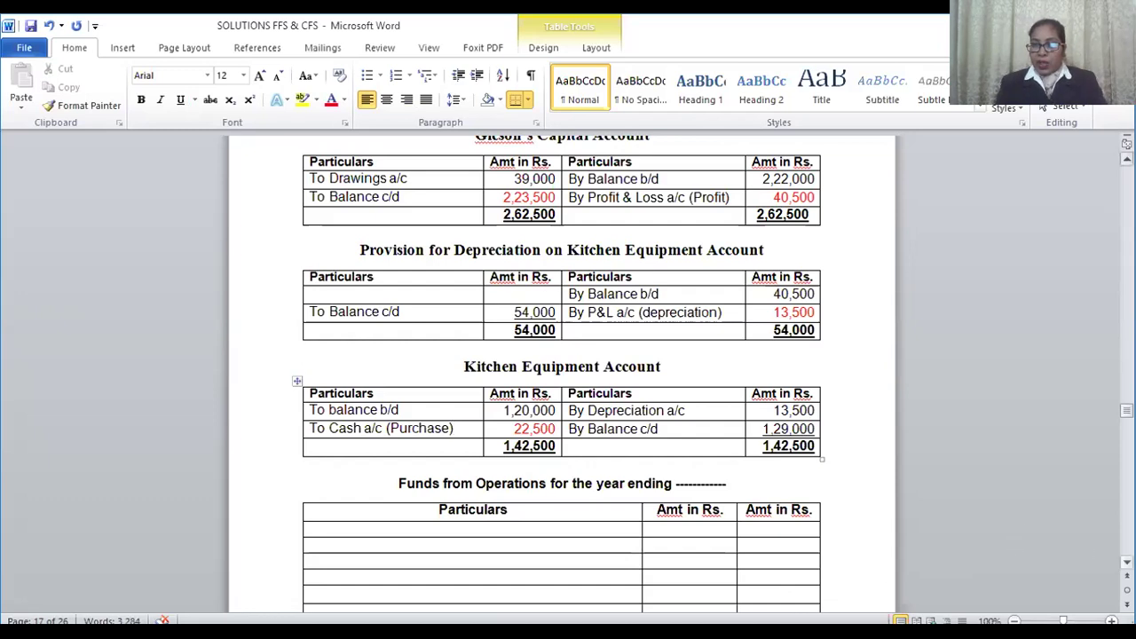
Step: Replace the dashes in the Funds from Operations heading with "31st March 2001"
scroll(561, 373, "down", 2)
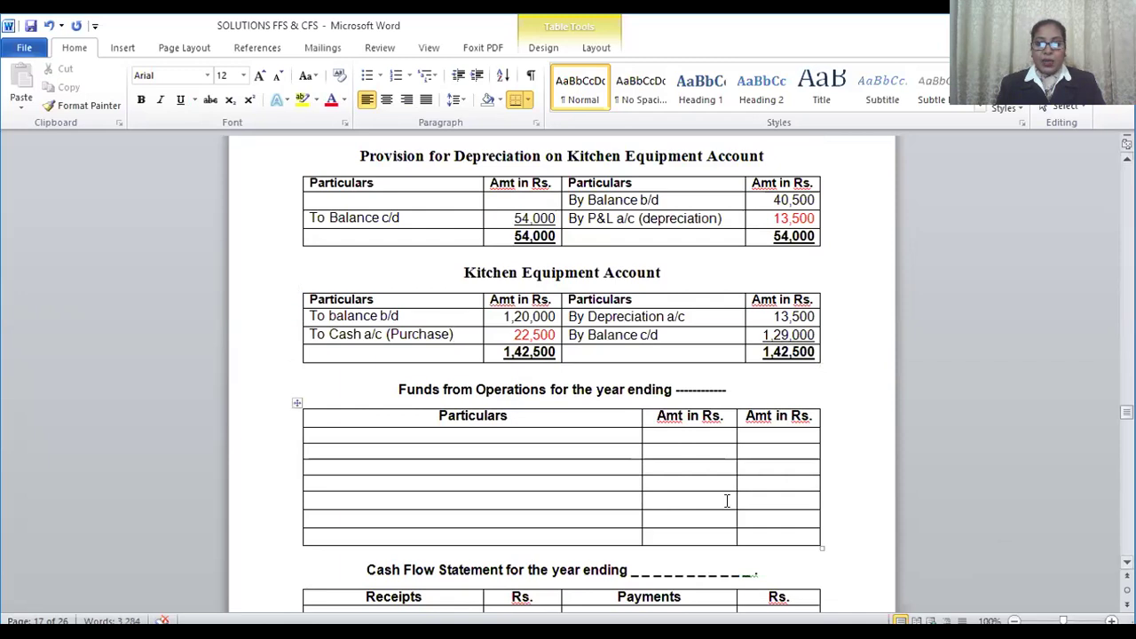
left_click(727, 388)
key("BackSpace")
key("BackSpace")
key("BackSpace")
key("BackSpace")
key("BackSpace")
key("BackSpace")
key("BackSpace")
key("BackSpace")
key("BackSpace")
key("BackSpace")
key("BackSpace")
key("BackSpace")
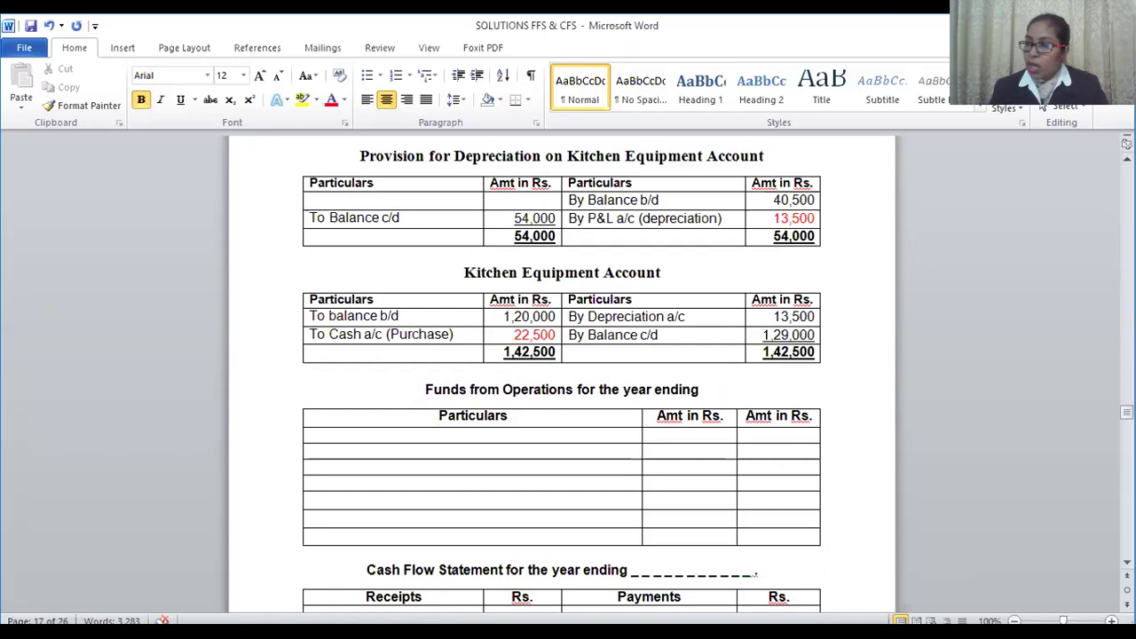
type("31")
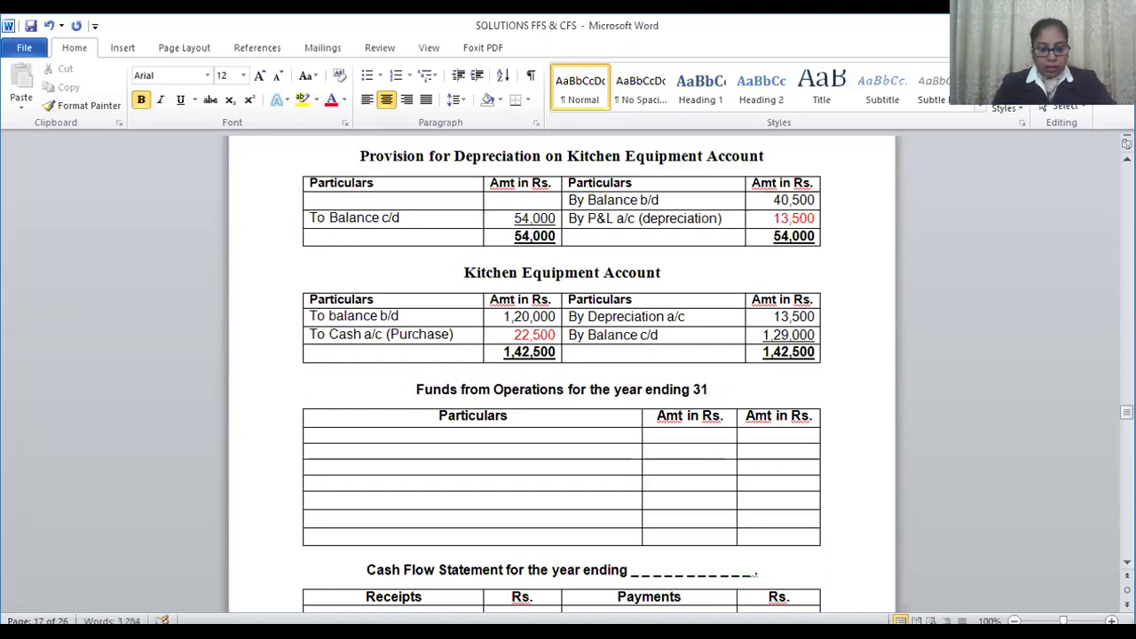
type("st M")
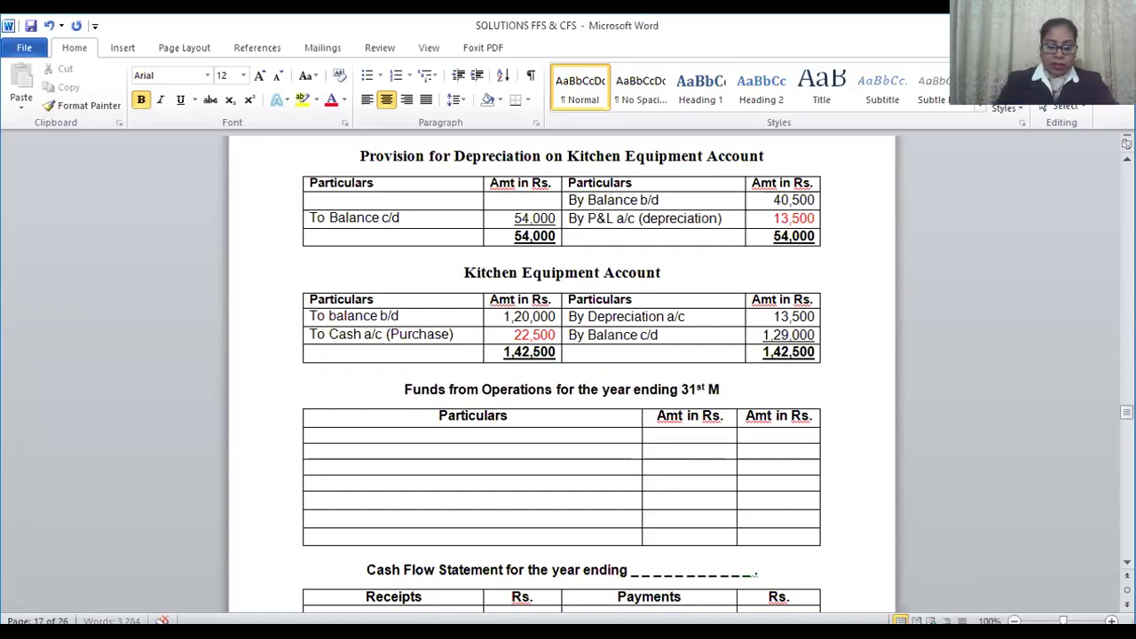
type("arch 200")
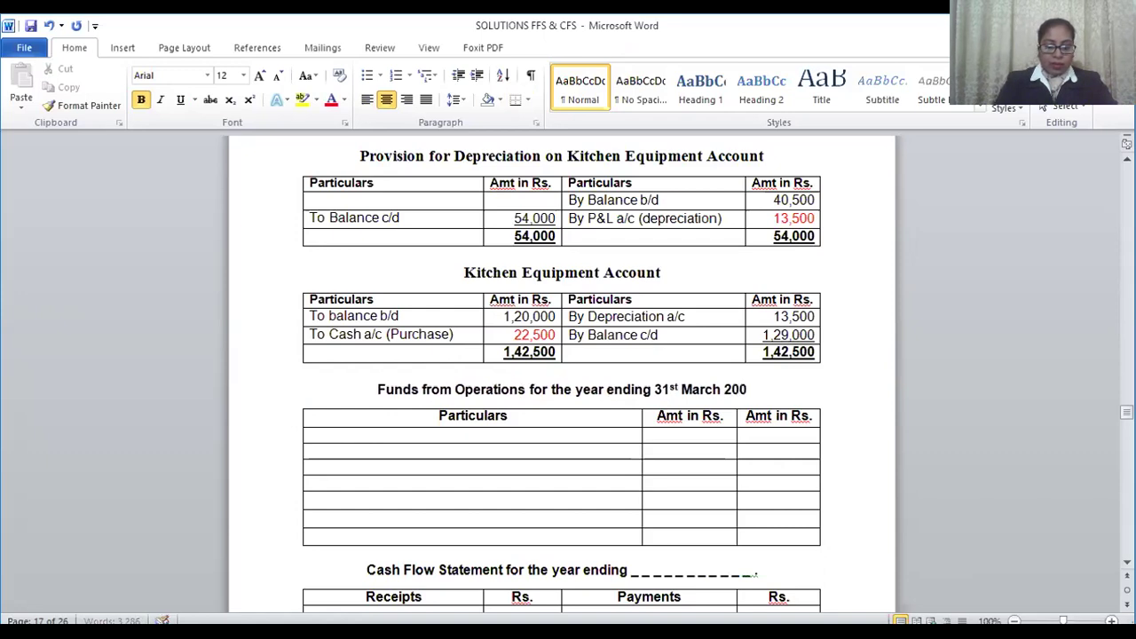
type("1")
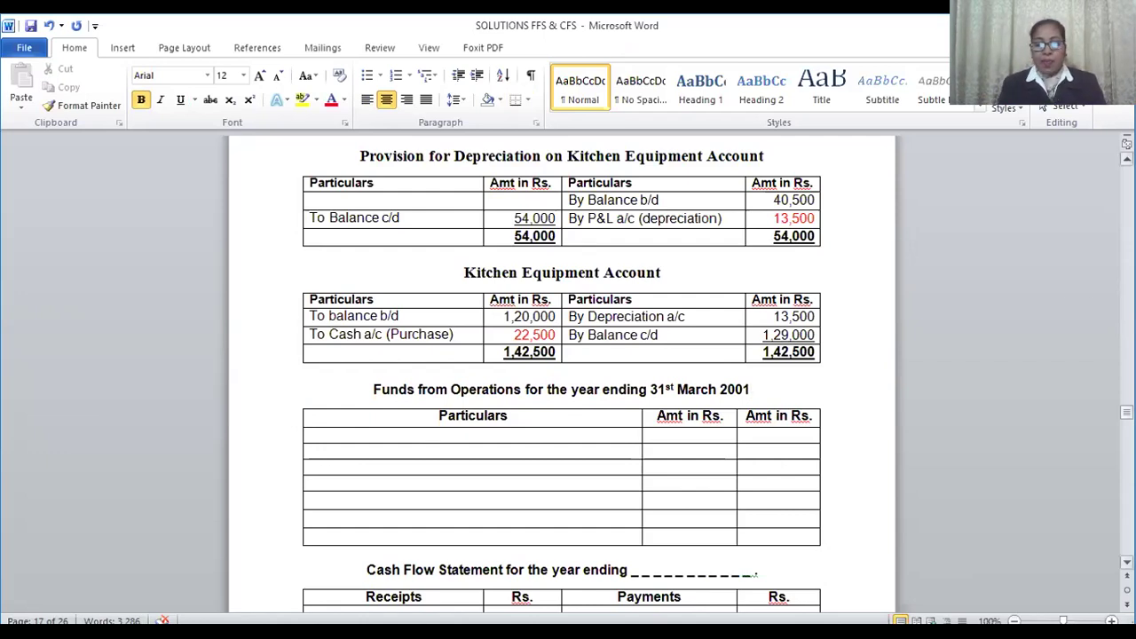
Step: Enter "Profit at the end of the year" with 40,500 in the outer amount column of the Funds from Operations table's first row
scroll(472, 300, "up", 4)
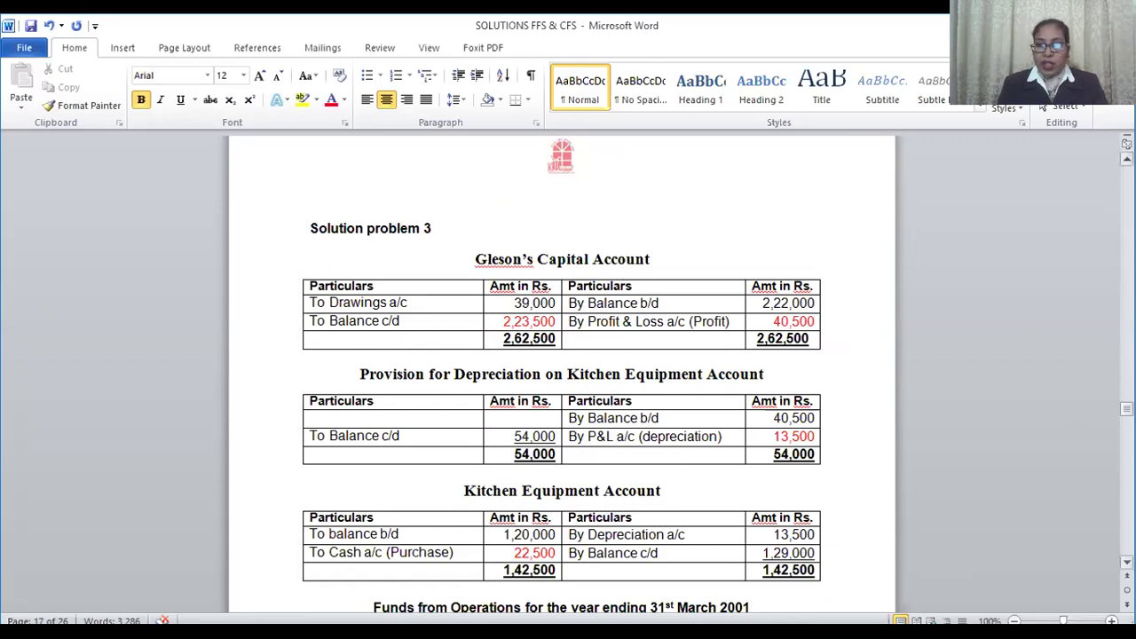
left_click_drag(1126, 409, 1126, 416)
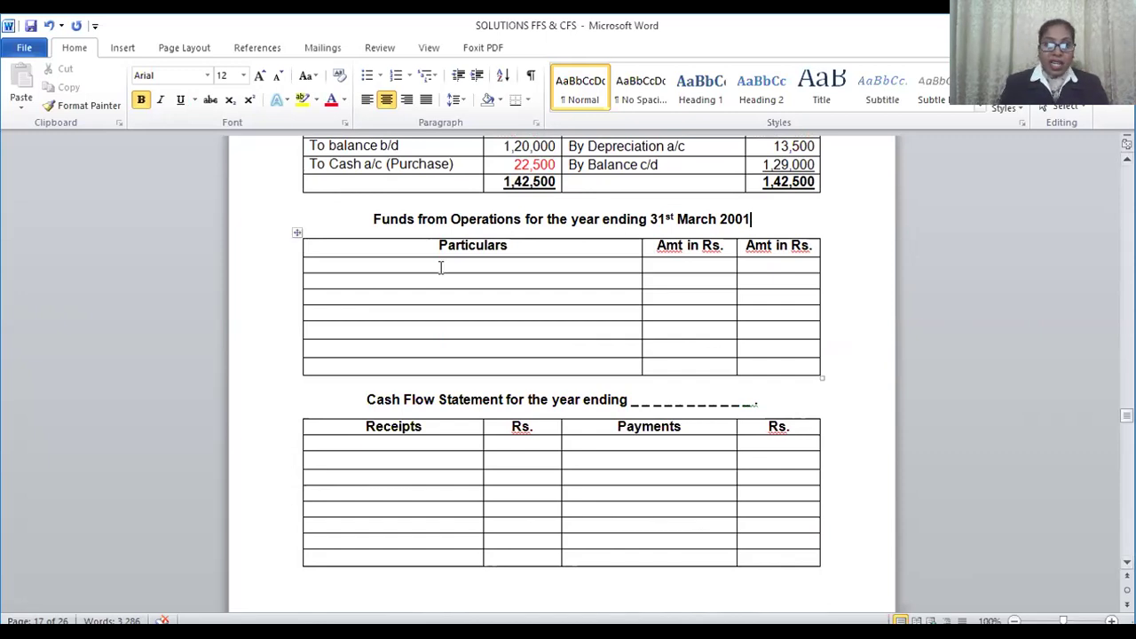
left_click(350, 265)
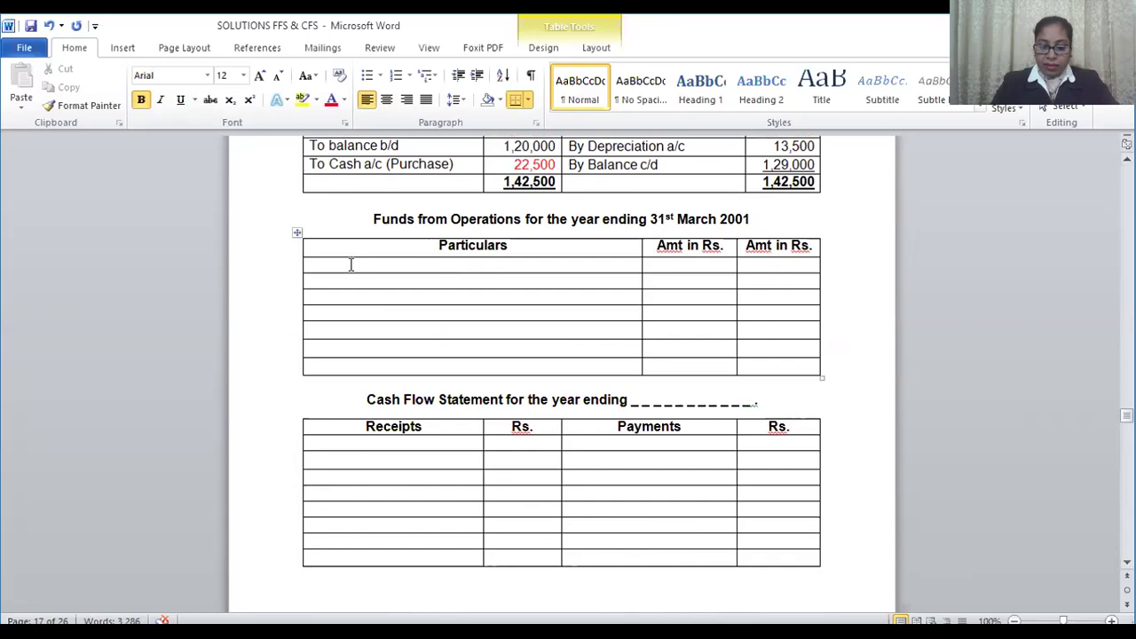
type("profit at t")
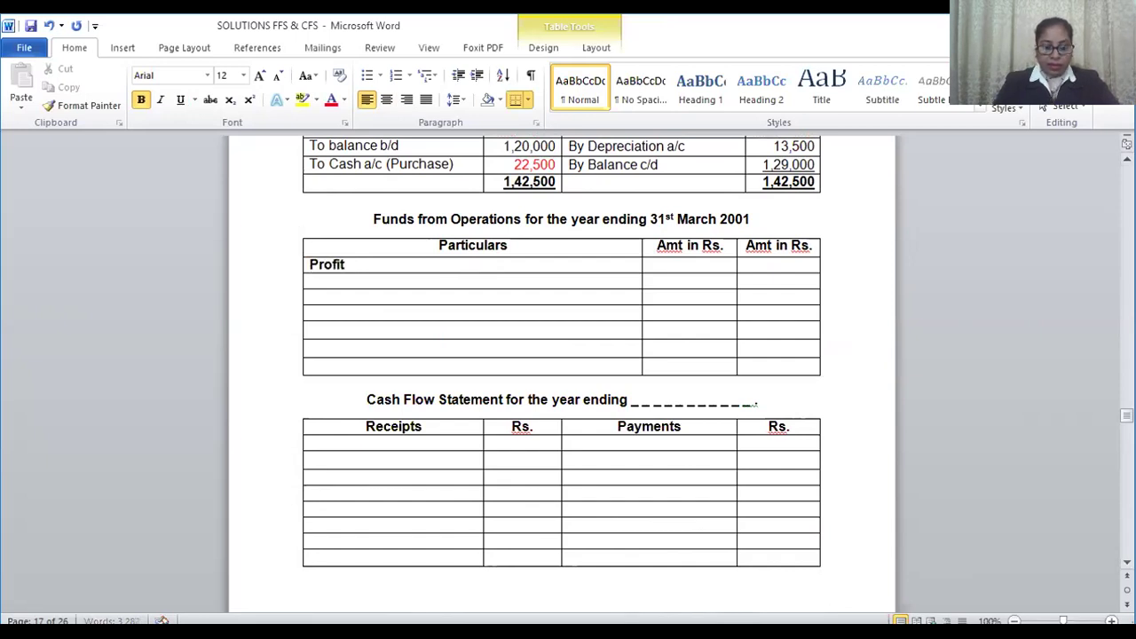
type("he ")
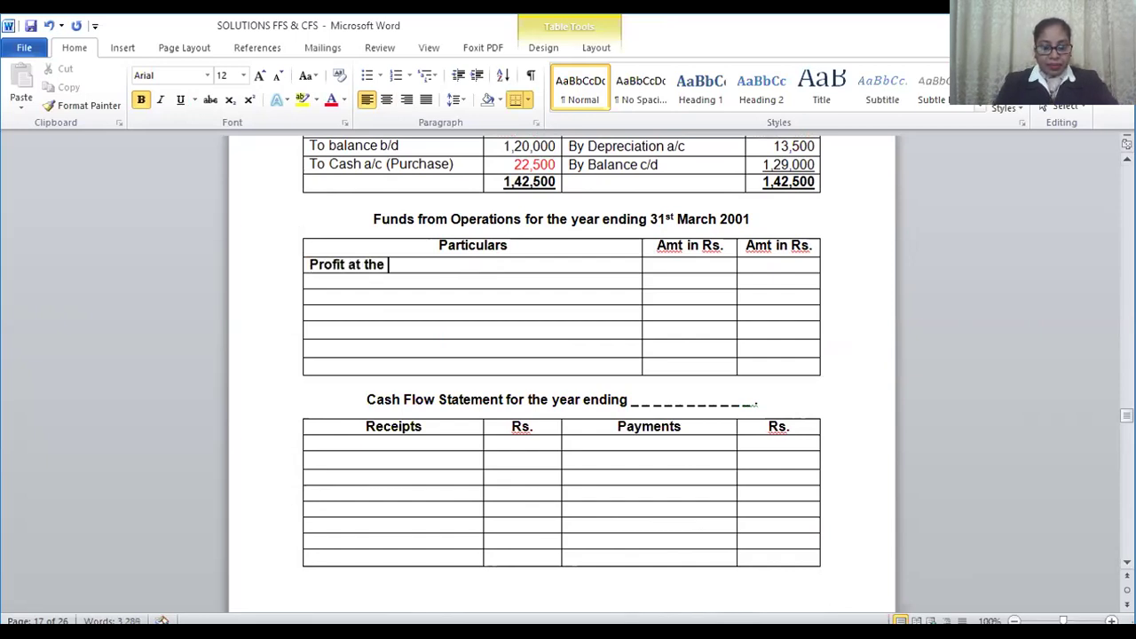
type("end o")
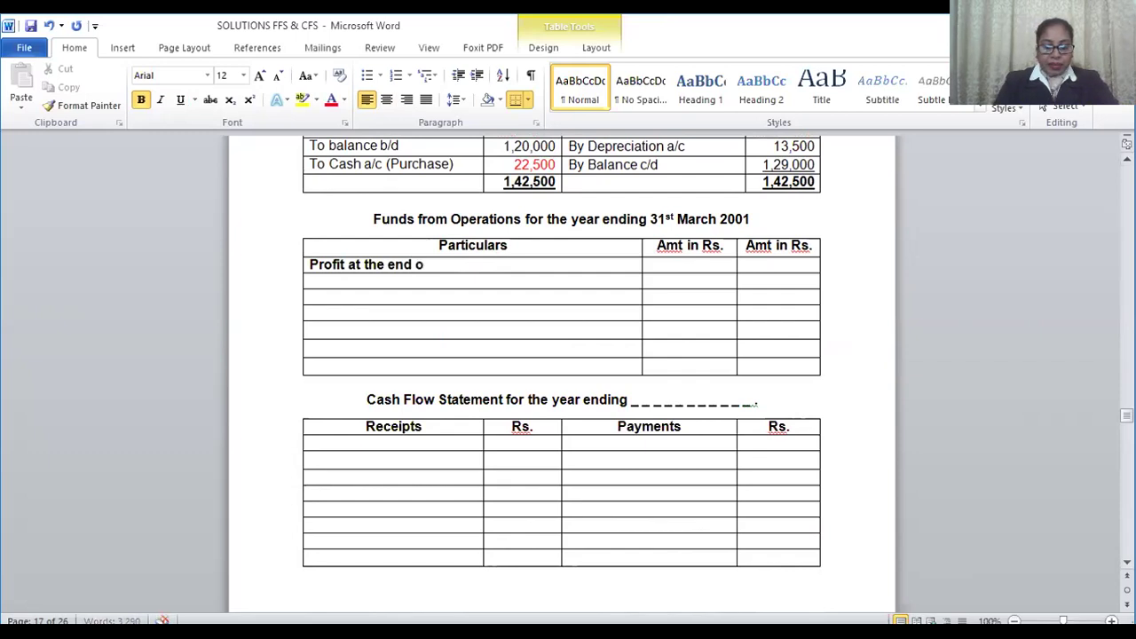
type("f the year")
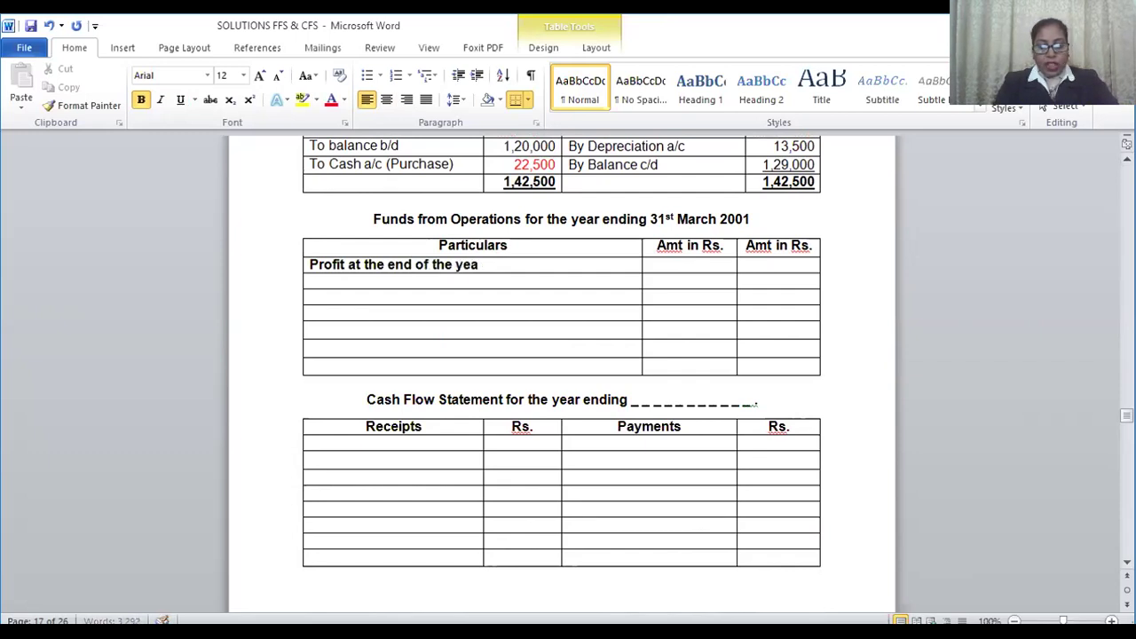
key("Tab")
key("Tab")
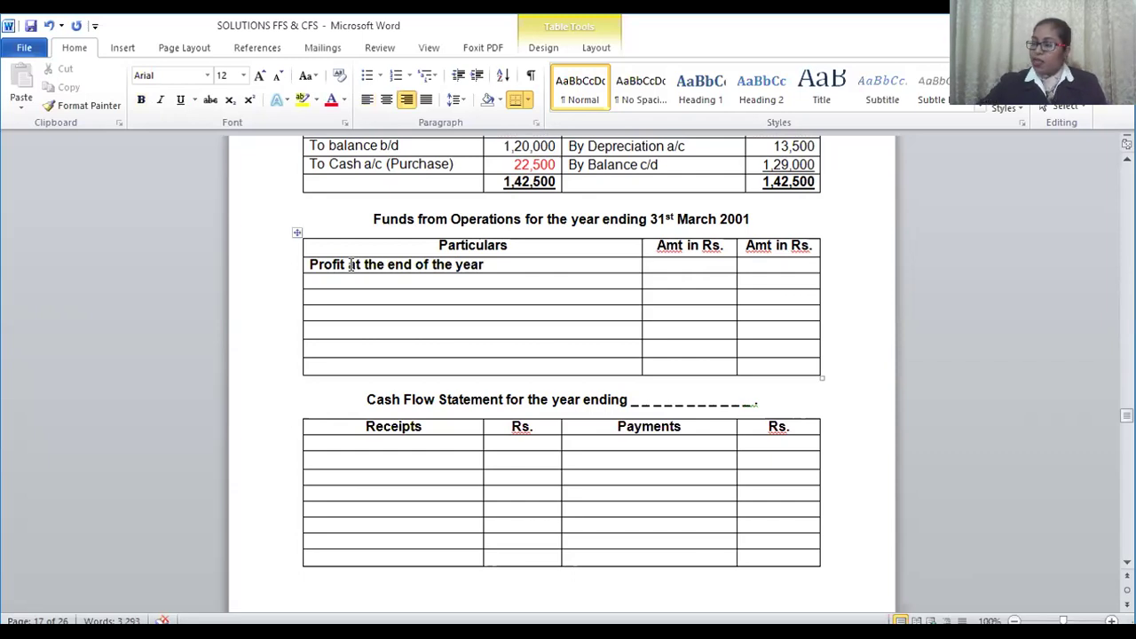
type("40,5000")
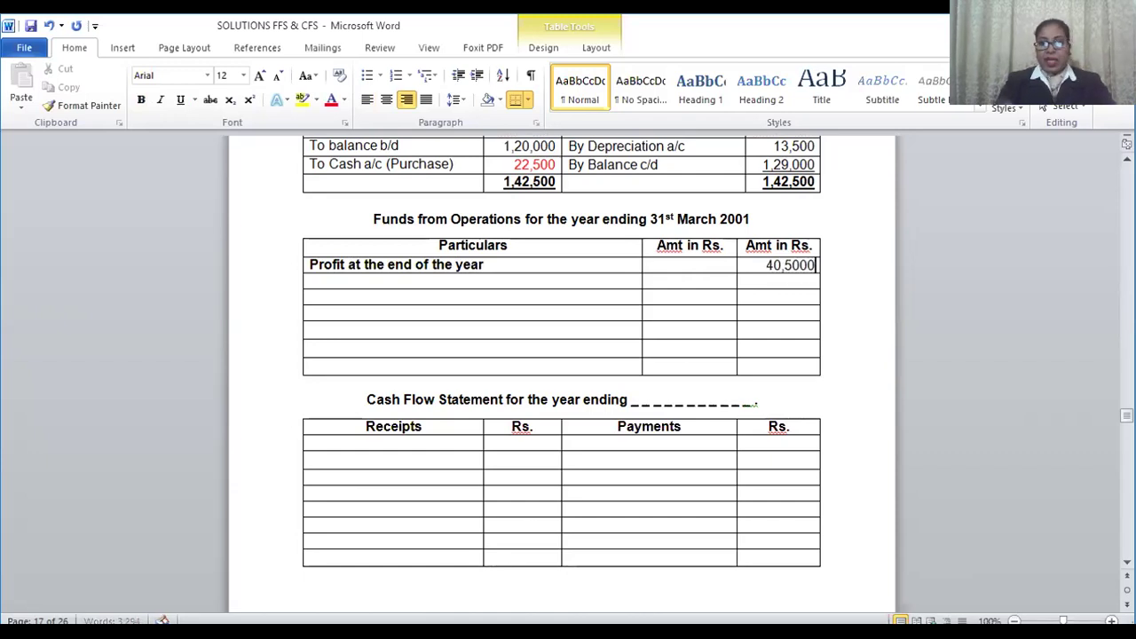
key("BackSpace")
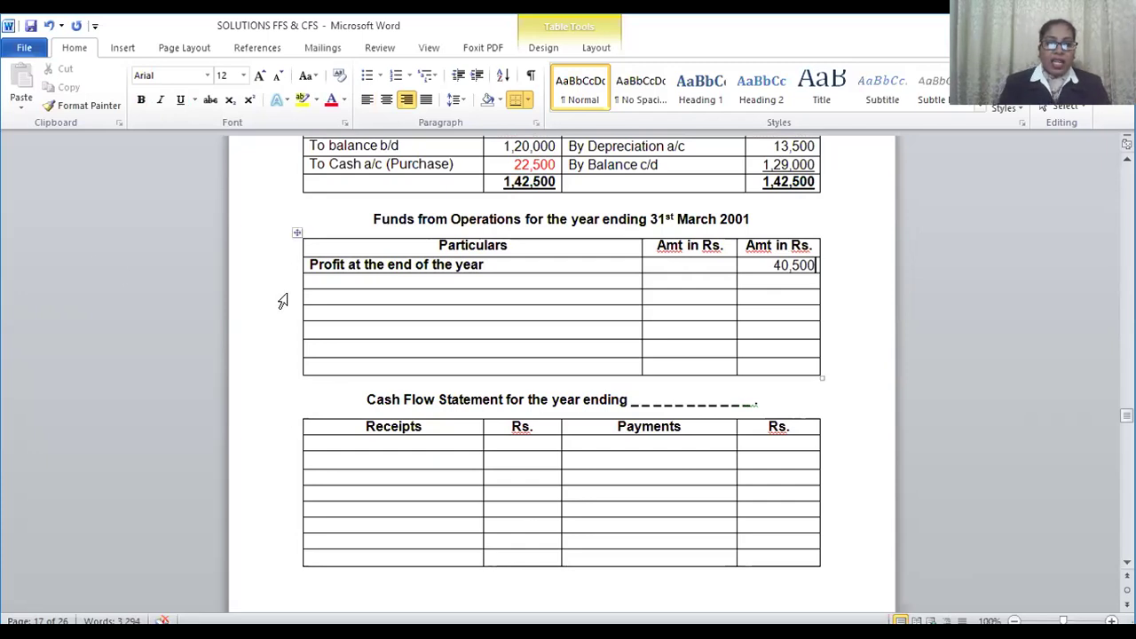
Step: Enter "Add : Non-Operating Expenses" as the particulars in the second row of the Funds from Operations table
left_click(373, 280)
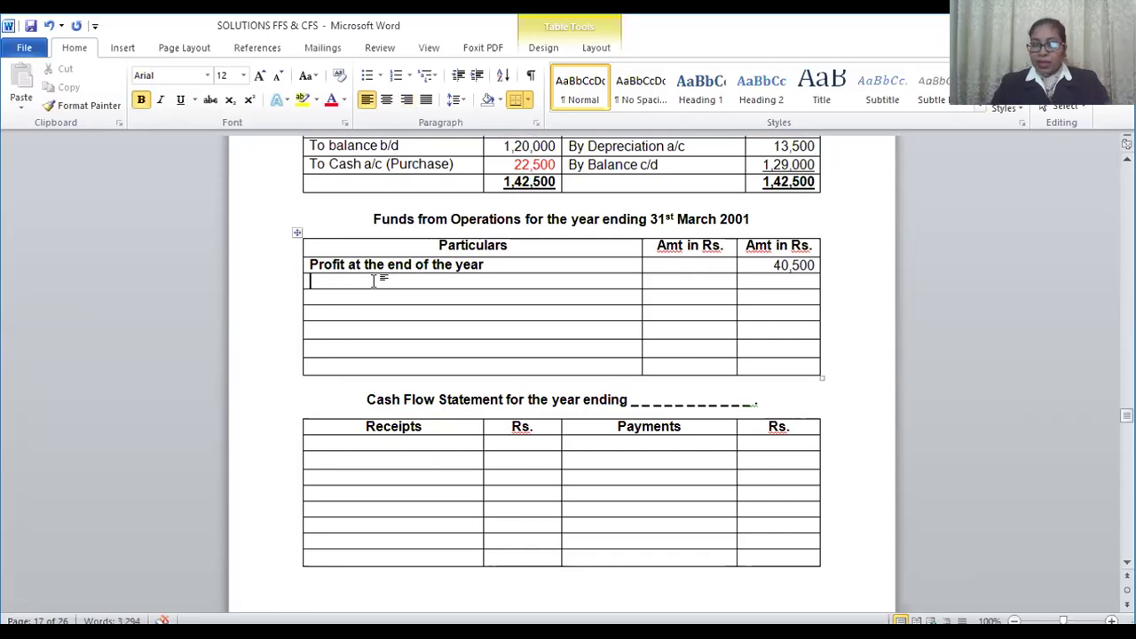
type("add ")
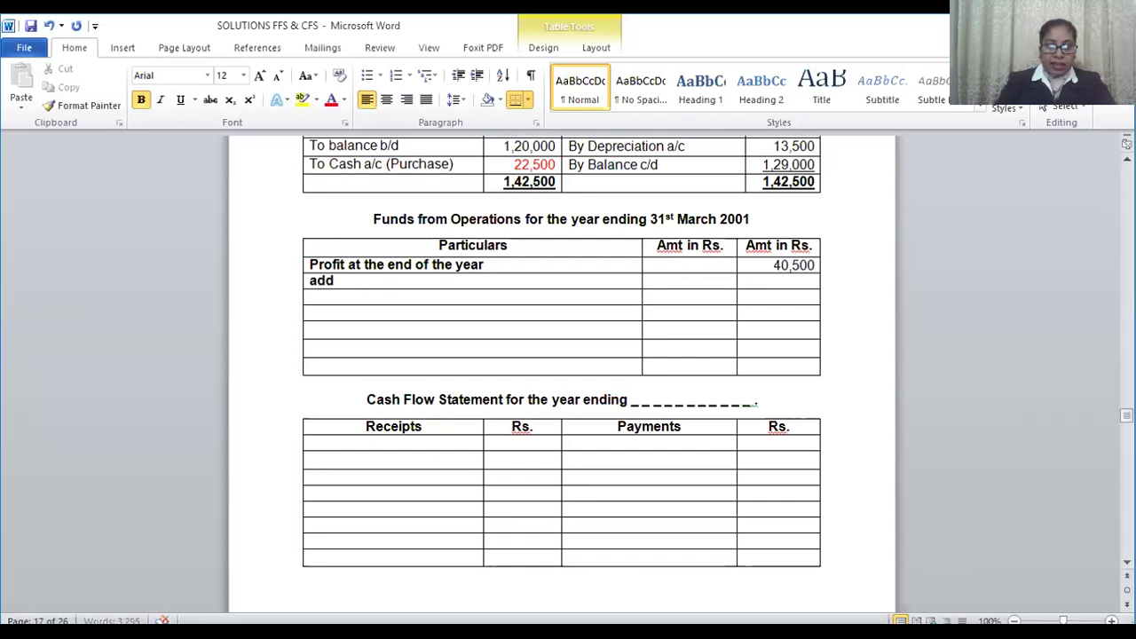
type(": ")
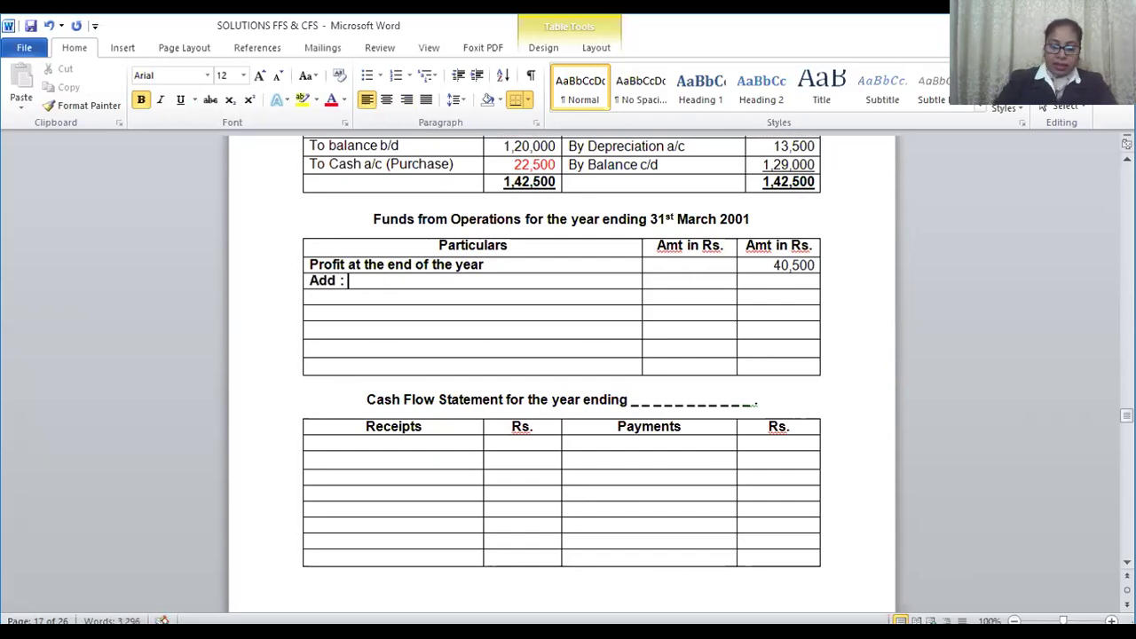
type("Non-")
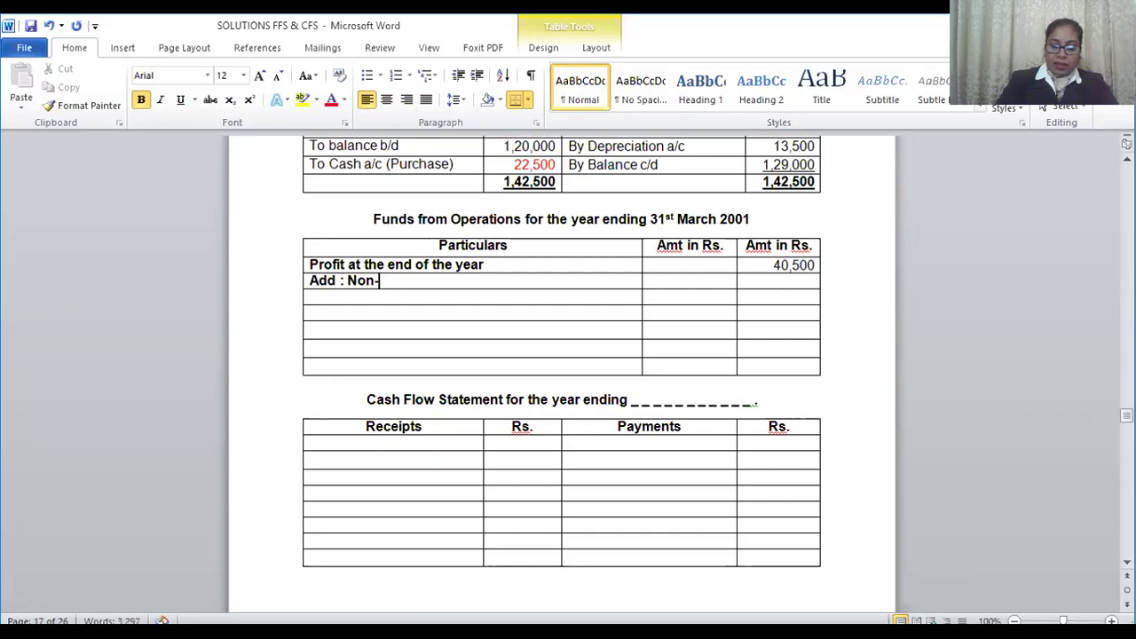
type("Operat")
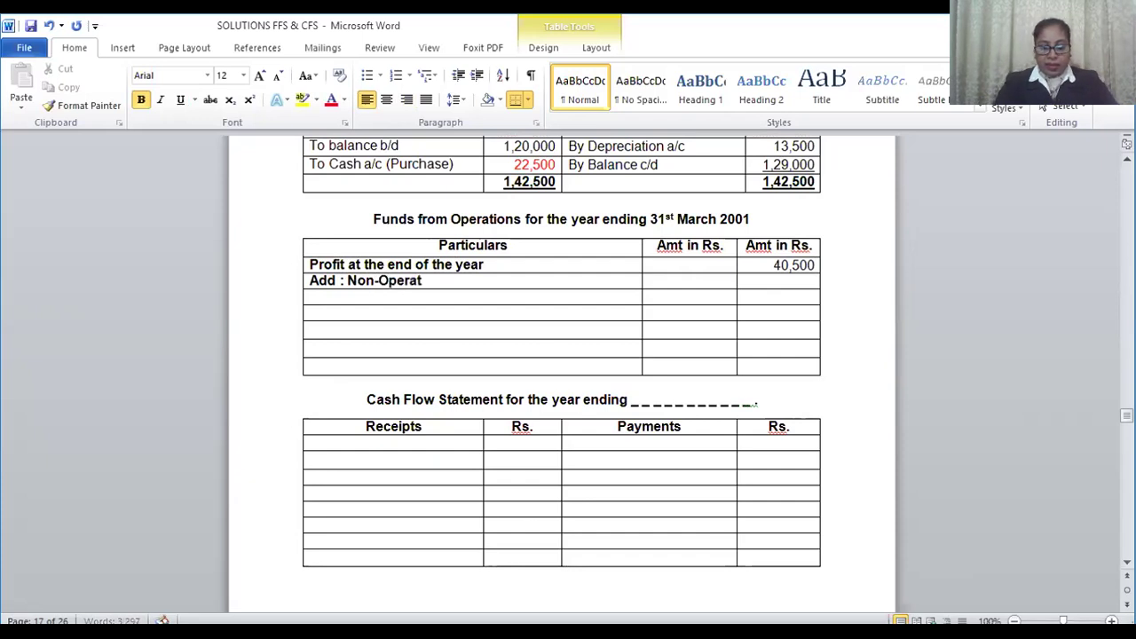
type("ing Ex")
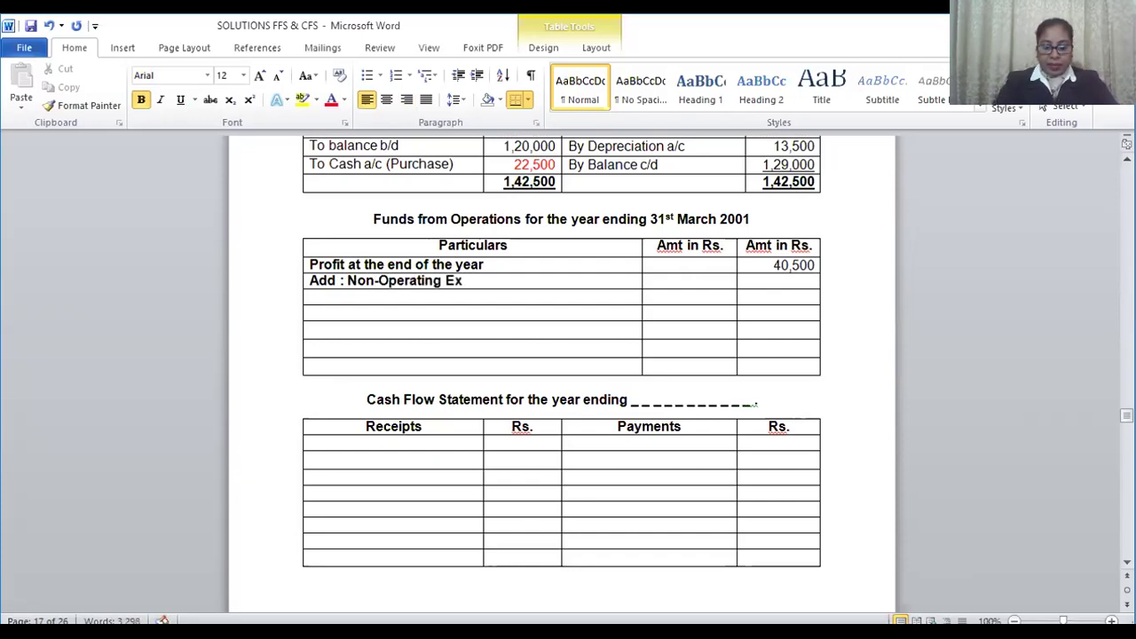
type("penses")
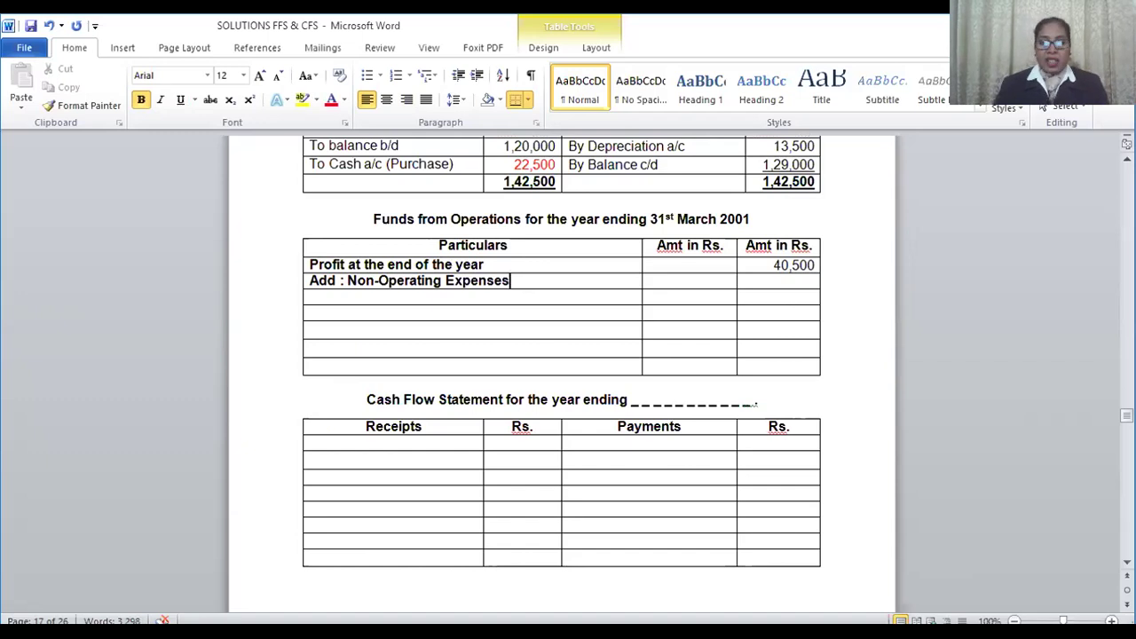
Step: Enter "Depreciation" as the particulars in the third row of the Funds from Operations table
left_click(364, 297)
type("de")
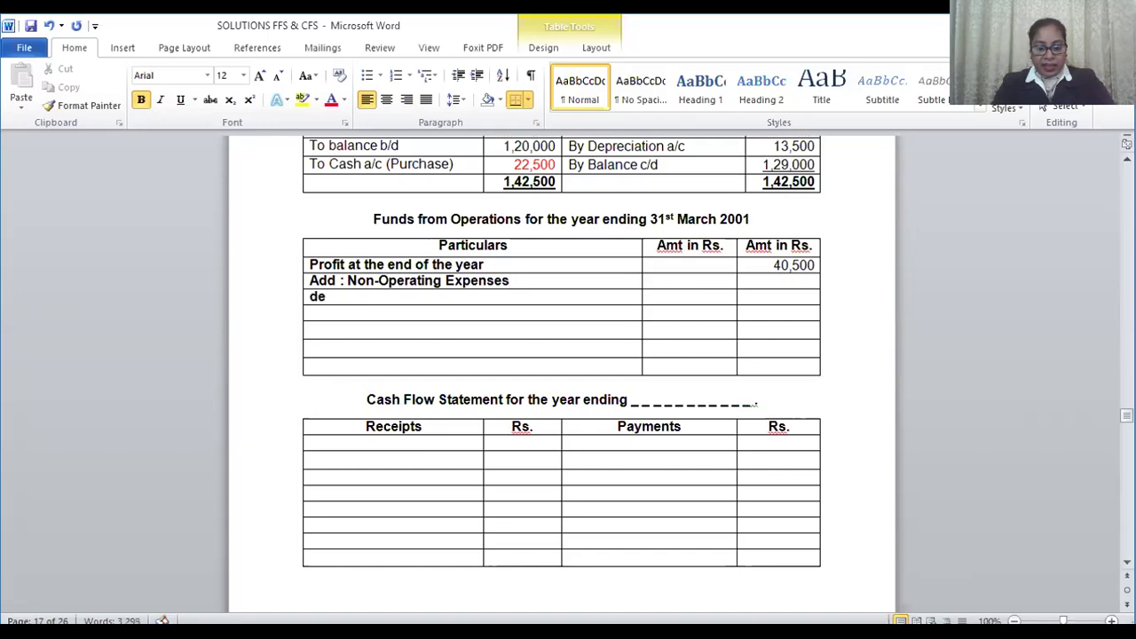
type("preciati")
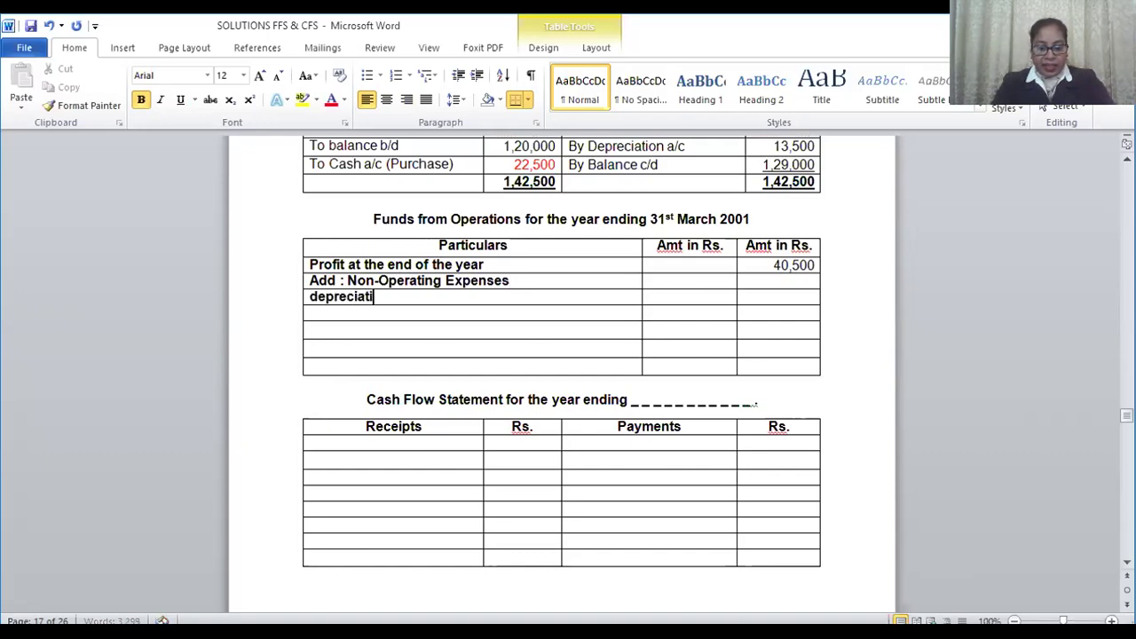
type("on")
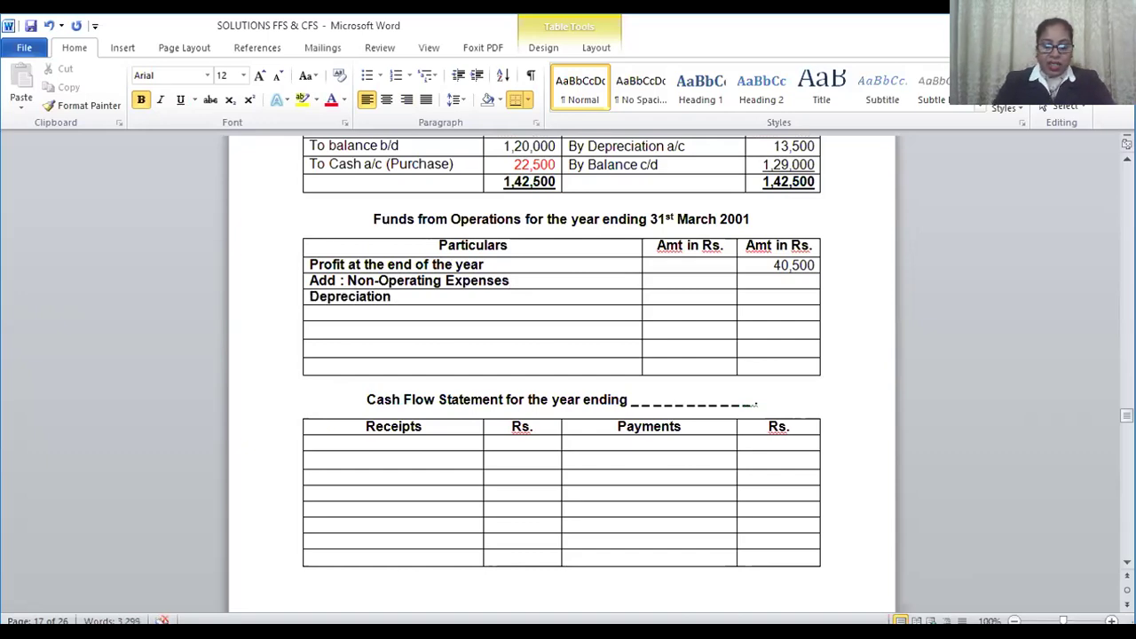
Step: Complete the third-row particulars of the Funds from Operations table as "Depreciation on Kitchen Equipment" and remove its bold formatting
type(" on Kit")
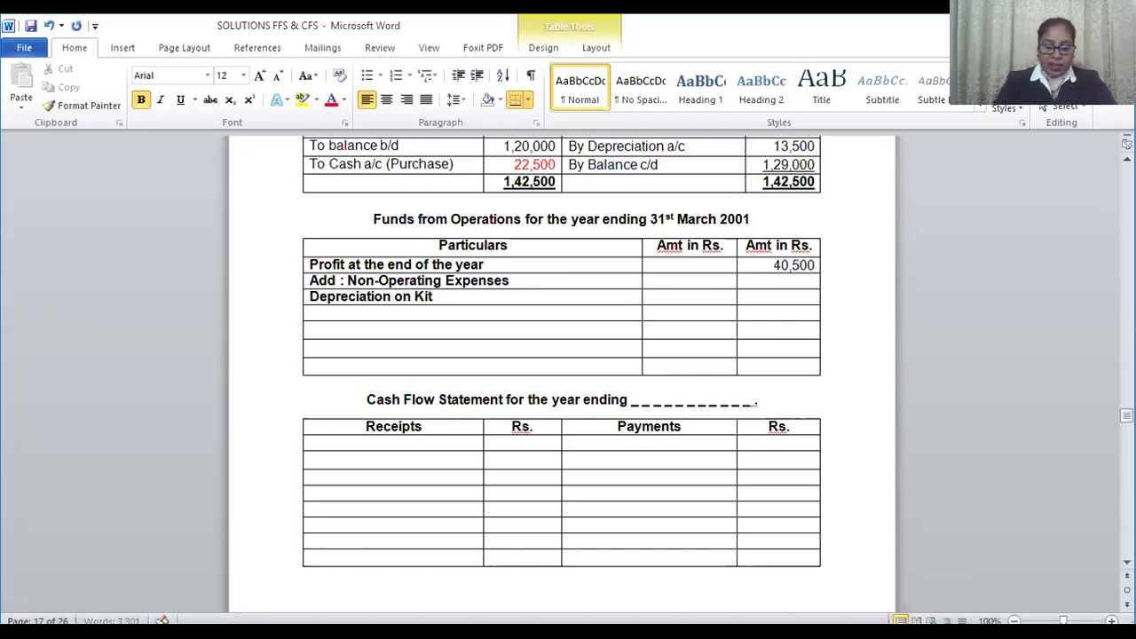
type("chen")
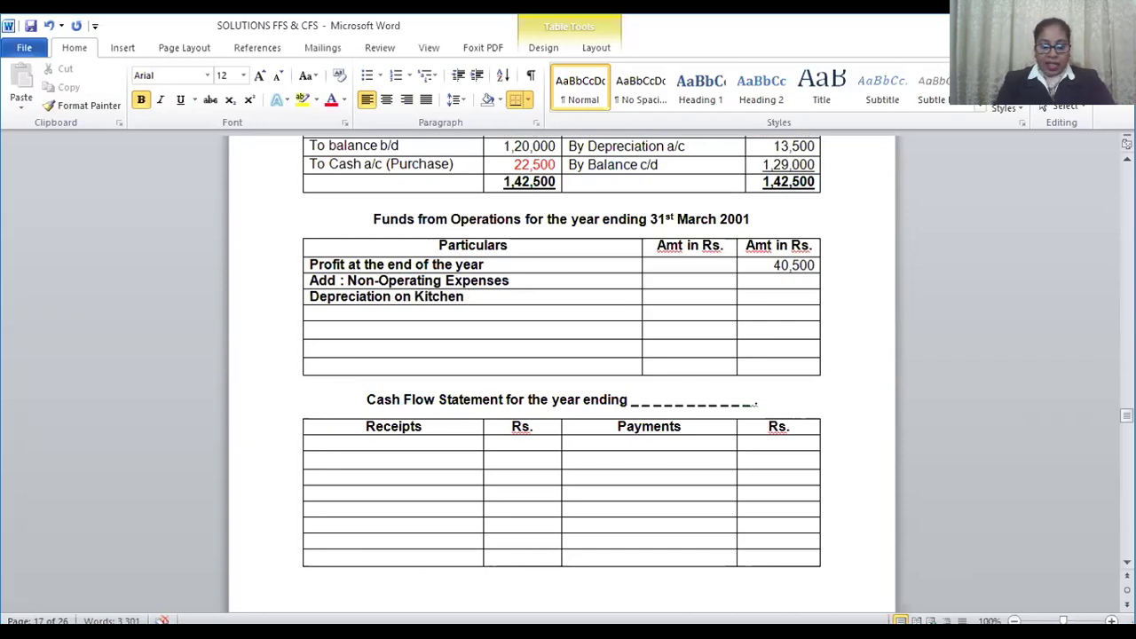
type(" Equipm")
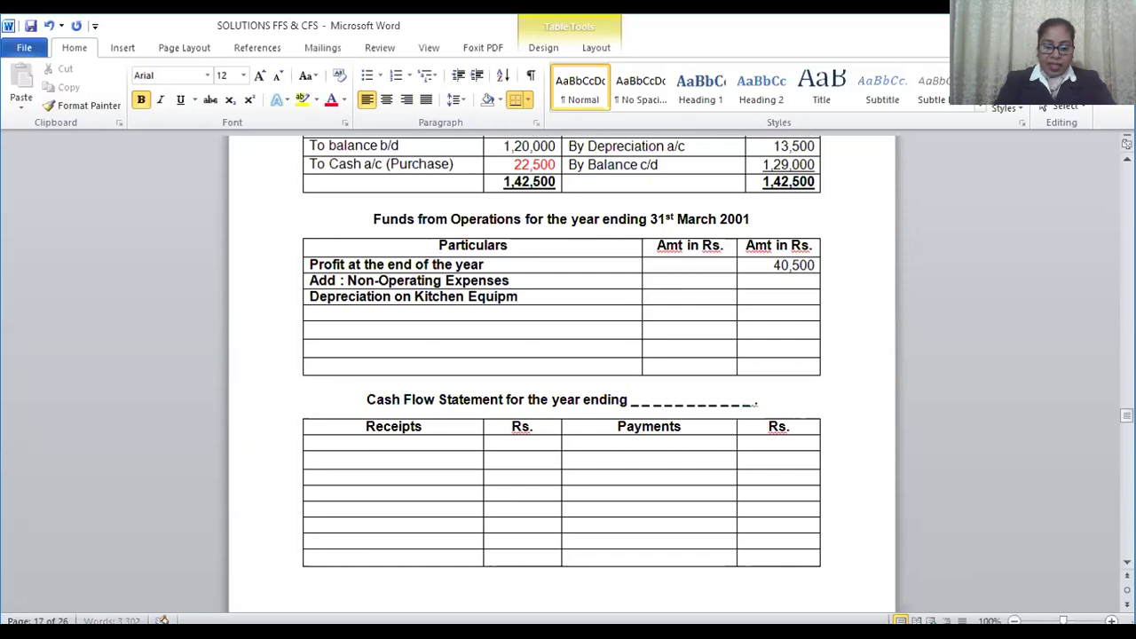
type("ent")
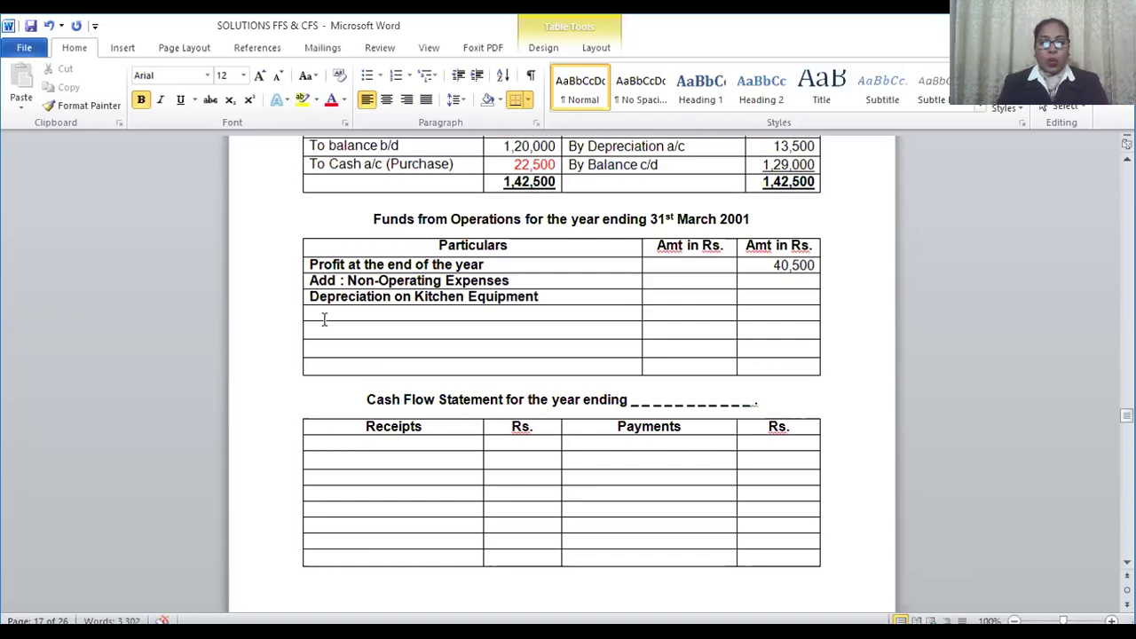
left_click_drag(306, 298, 547, 299)
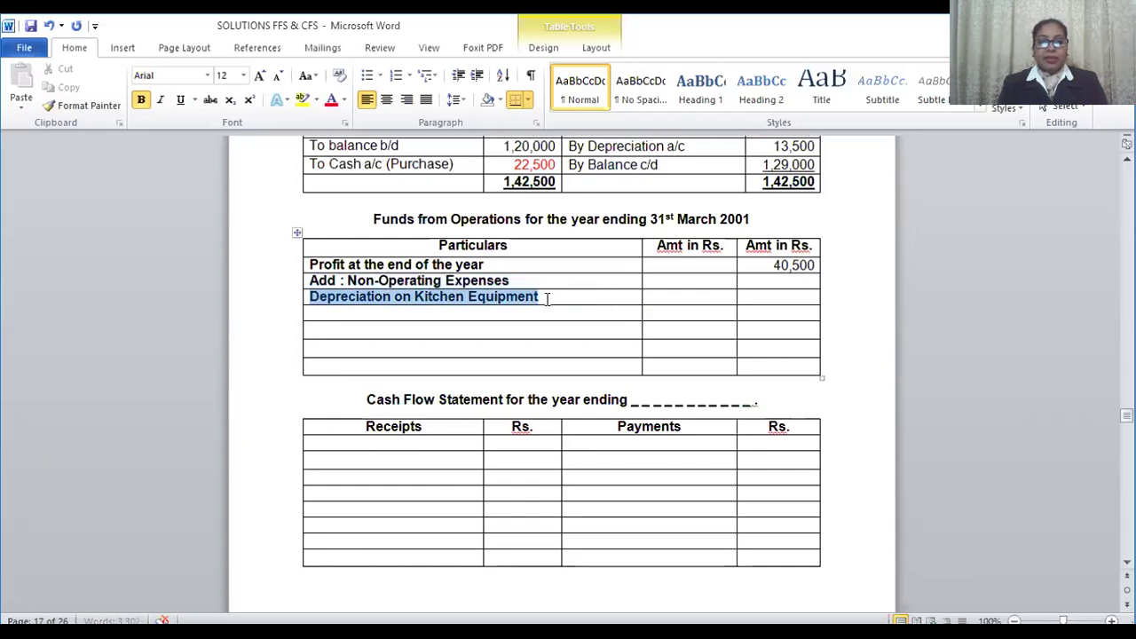
left_click(140, 99)
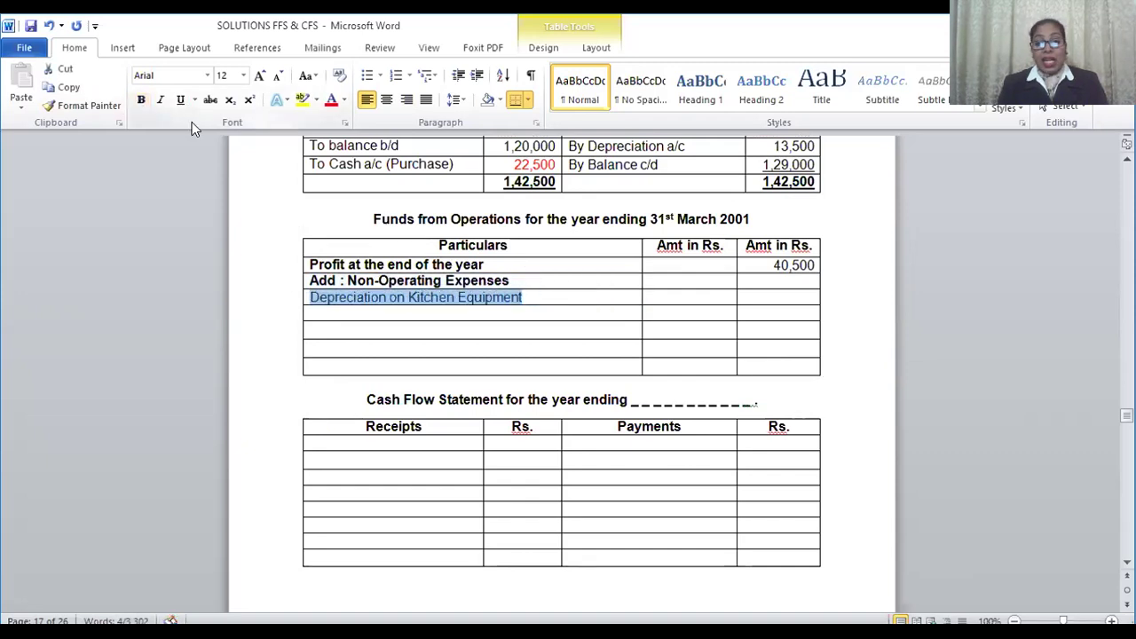
Step: Enter 13,500 in the inner amount column of the Depreciation on Kitchen Equipment row and underline it
left_click(658, 297)
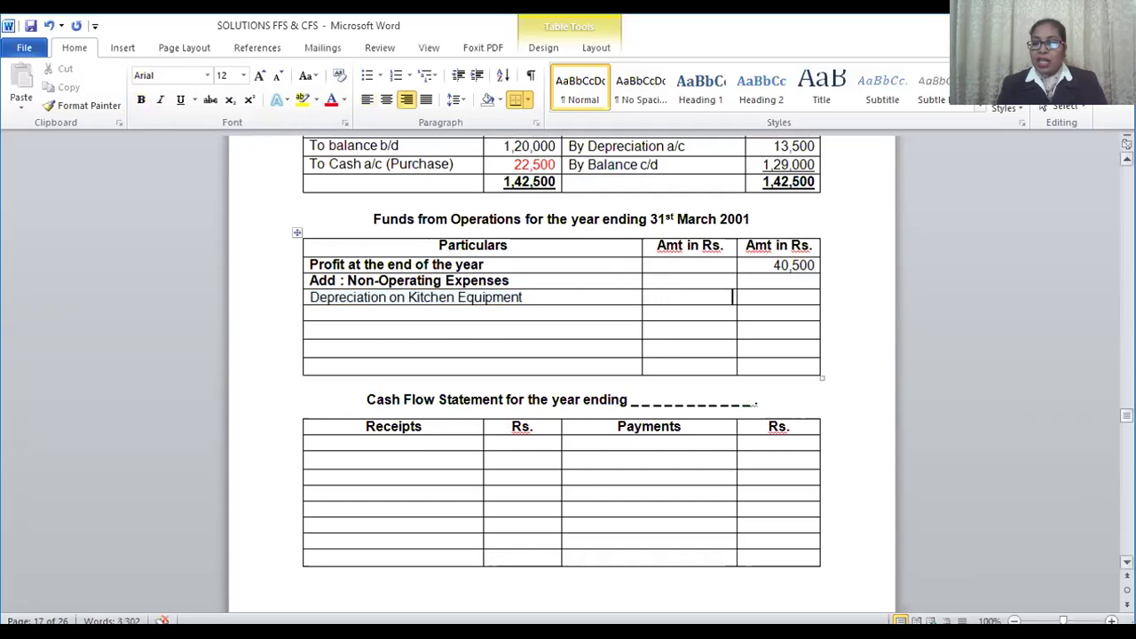
scroll(562, 373, "up", 4)
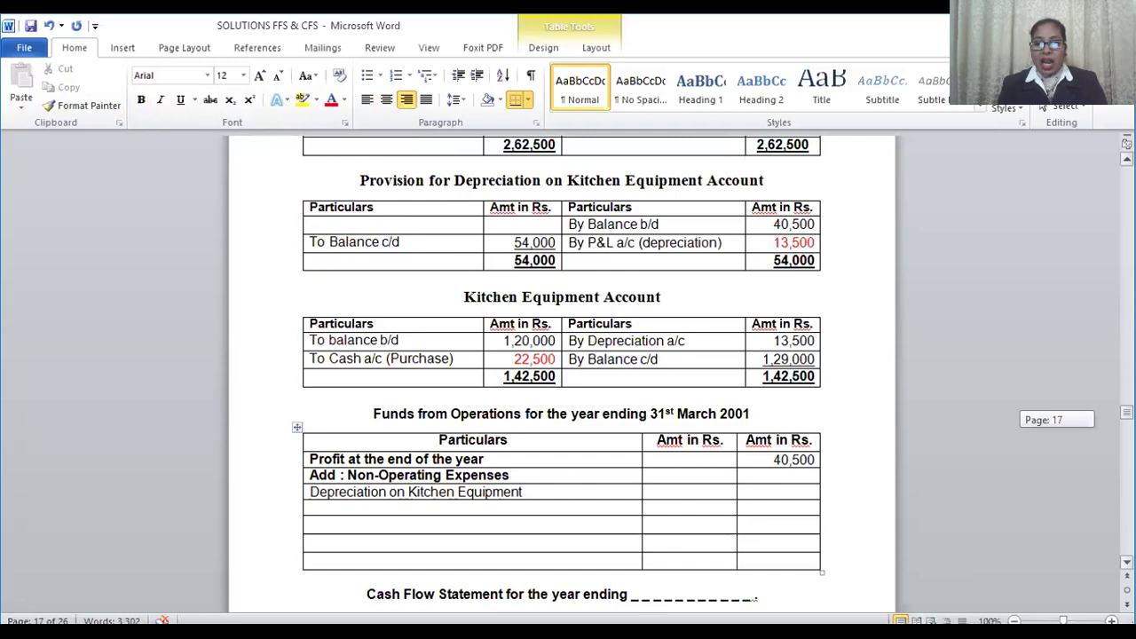
scroll(562, 373, "down", 2)
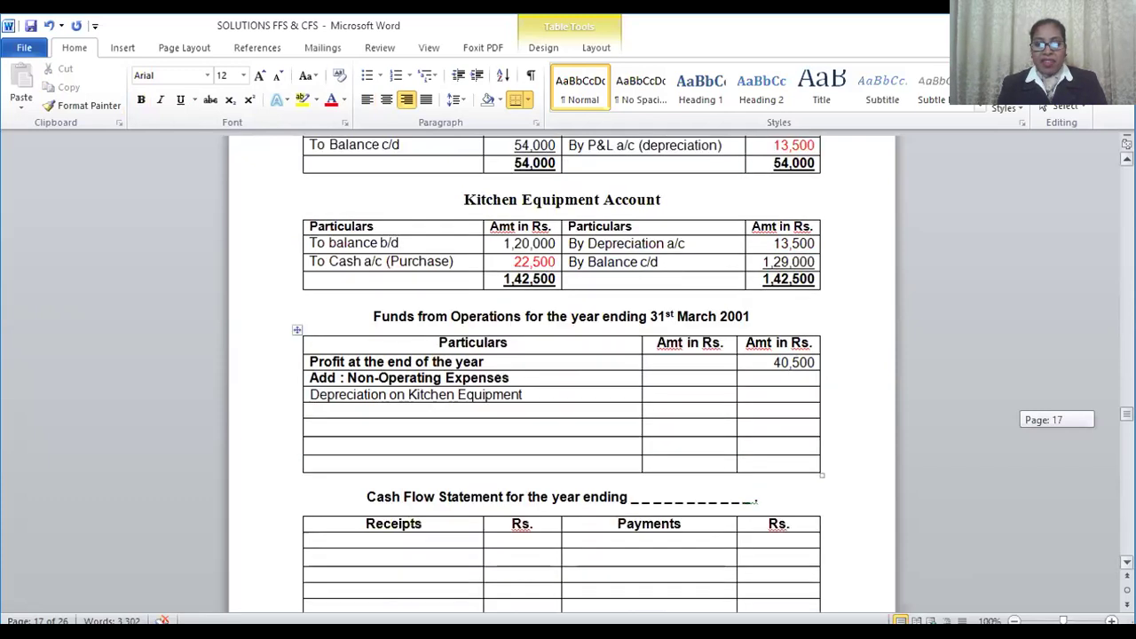
left_click(682, 397)
type("13")
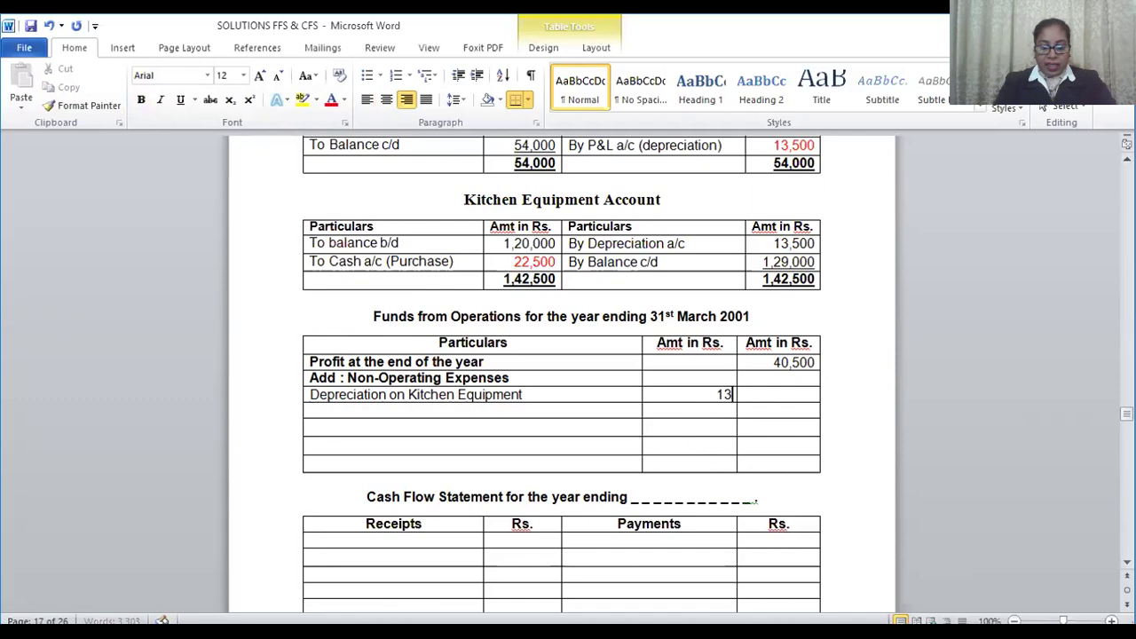
type(",500")
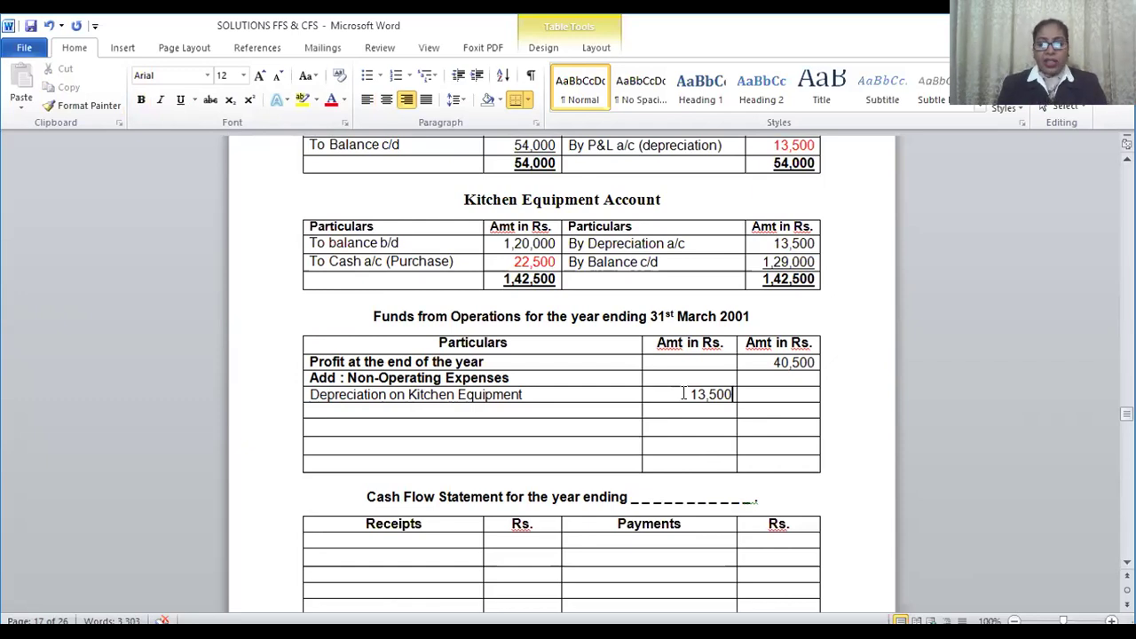
left_click_drag(690, 394, 728, 393)
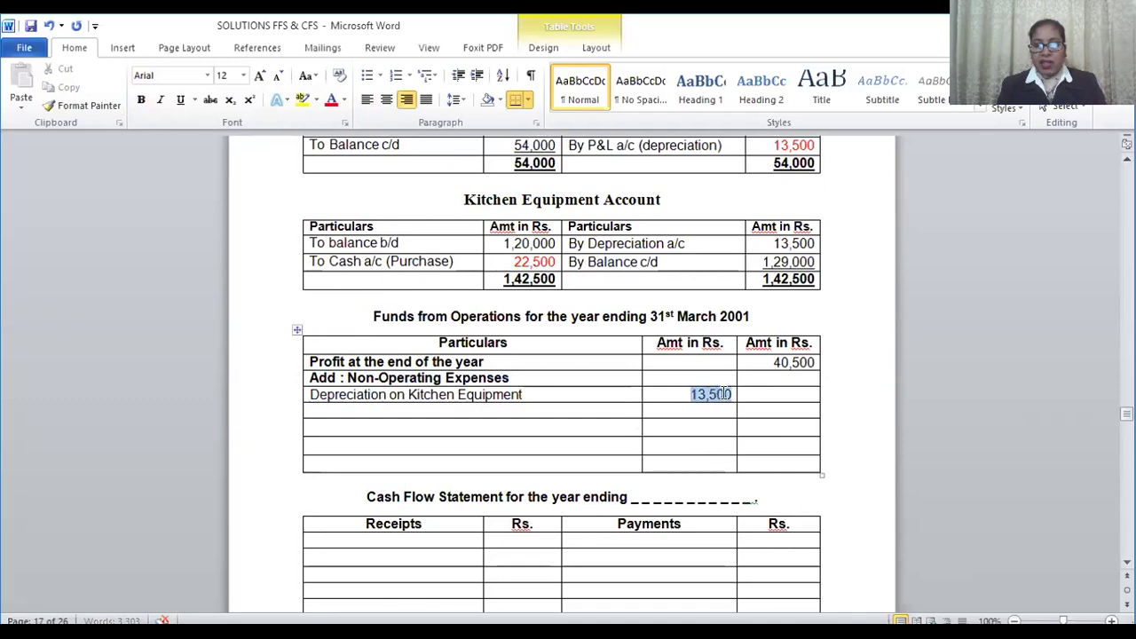
left_click(179, 100)
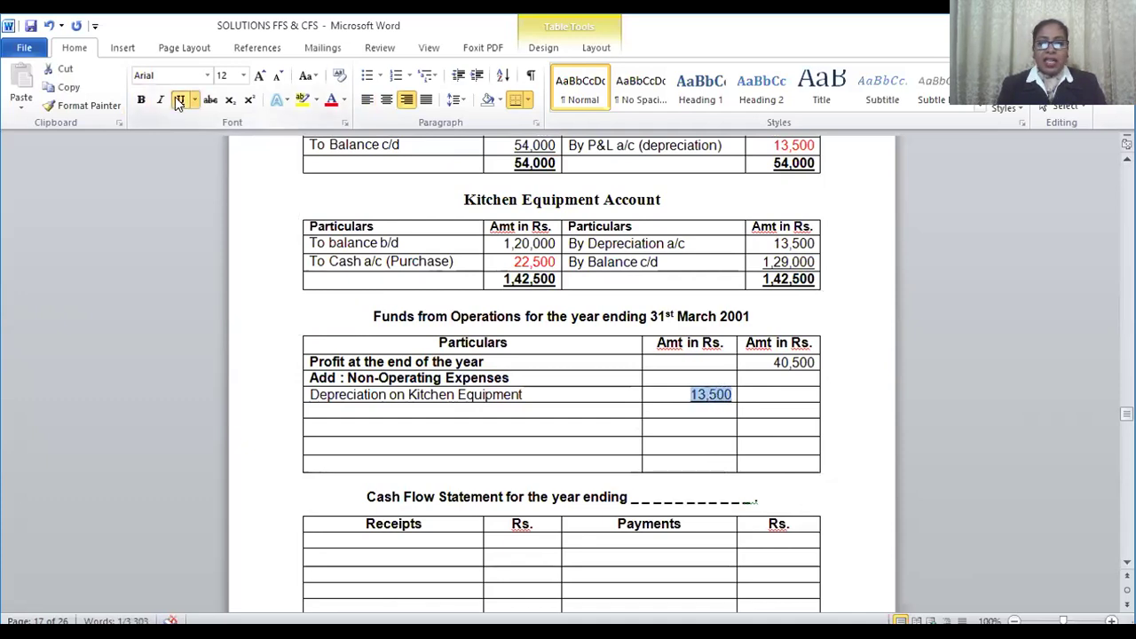
Step: Enter 13,500 in the outer amount column of the Depreciation on Kitchen Equipment row and underline it
left_click(771, 395)
type("13,500")
left_click_drag(774, 395, 809, 387)
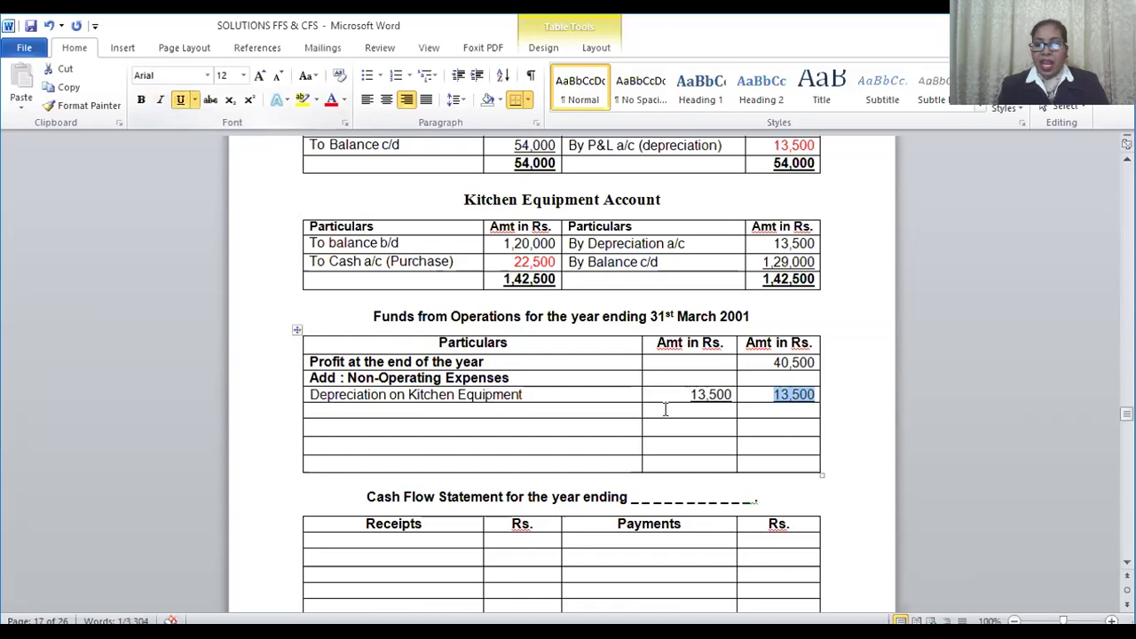
Step: Enter the subtotal 54,000 in the outer amount column of the row below the depreciation entry
left_click(781, 412)
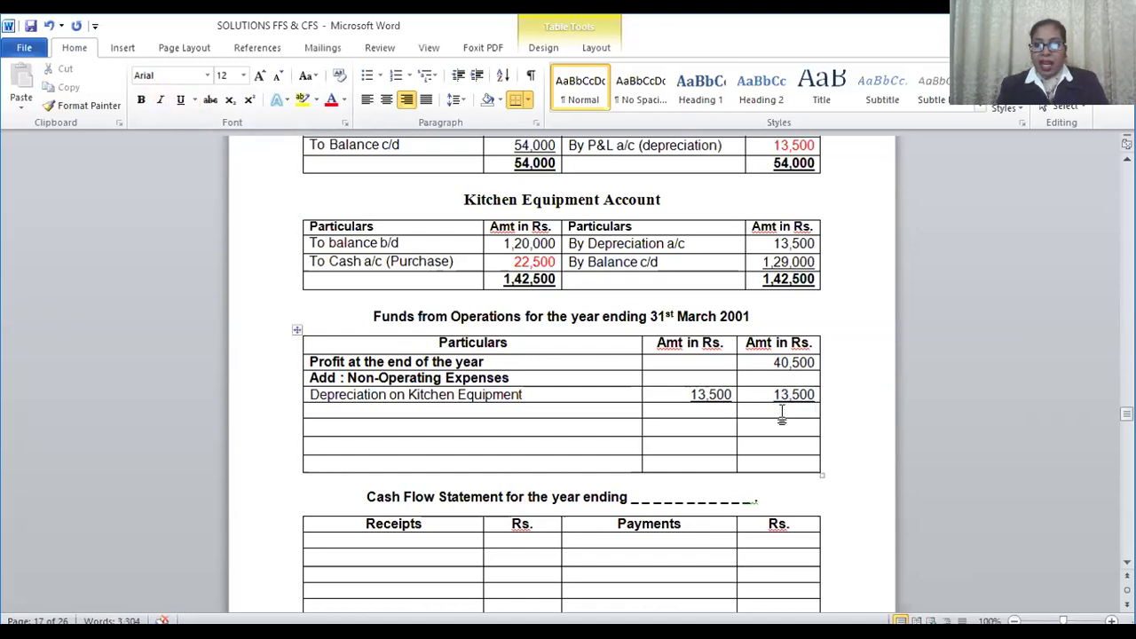
type("0")
key("BackSpace")
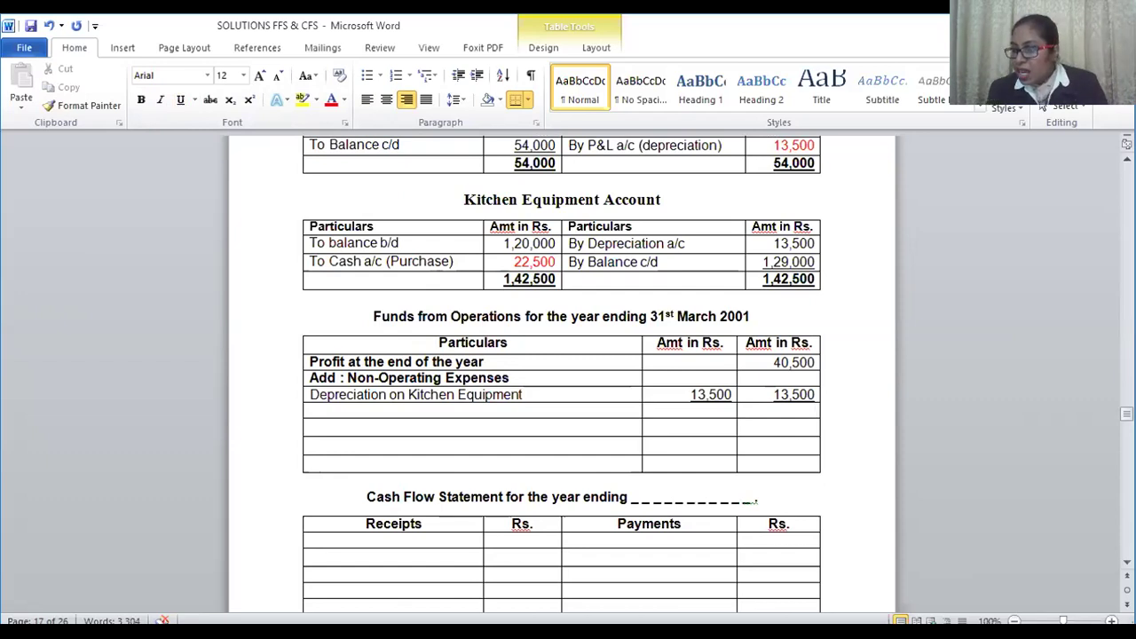
type("54")
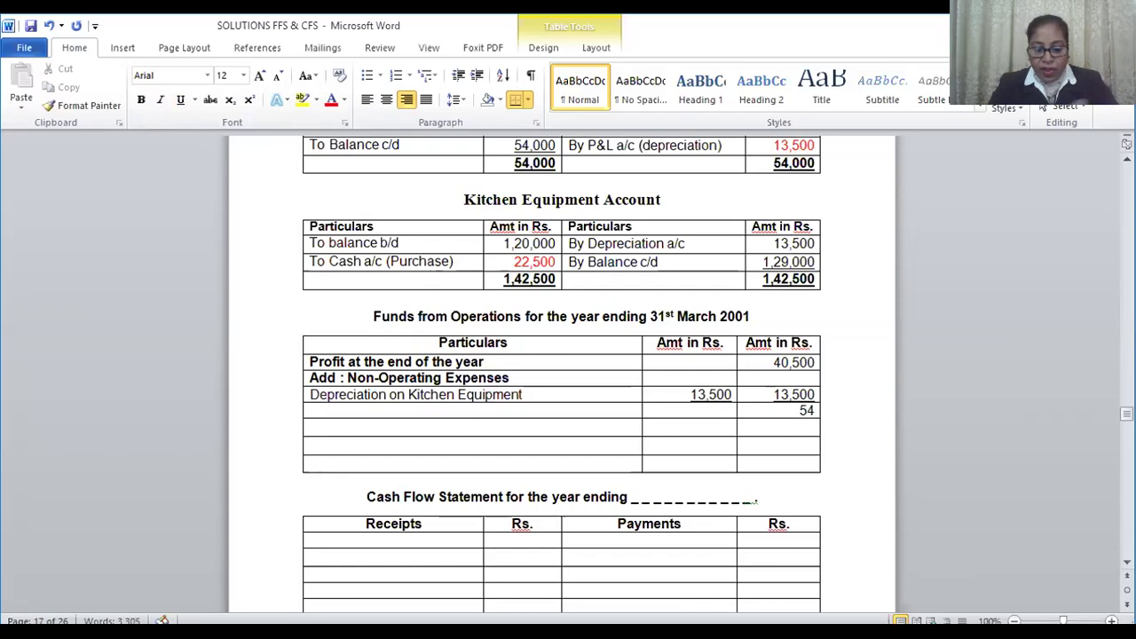
type(",000")
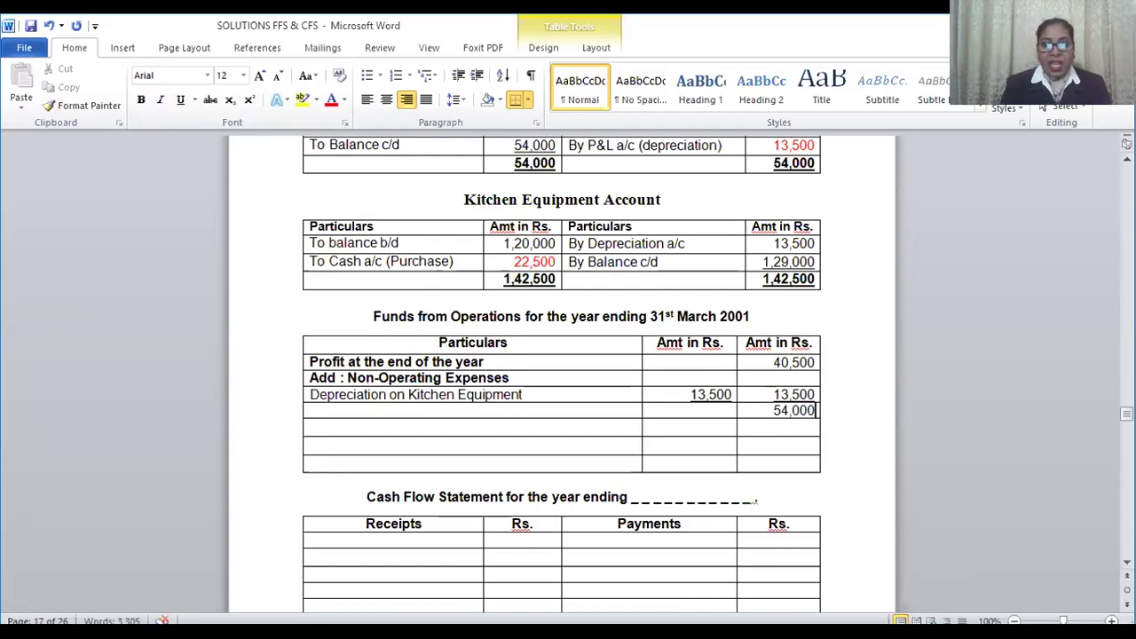
Step: Add a "Less : Non-Operating Income" row below the 54,000 subtotal, with dashes in its outer amount column
left_click(337, 427)
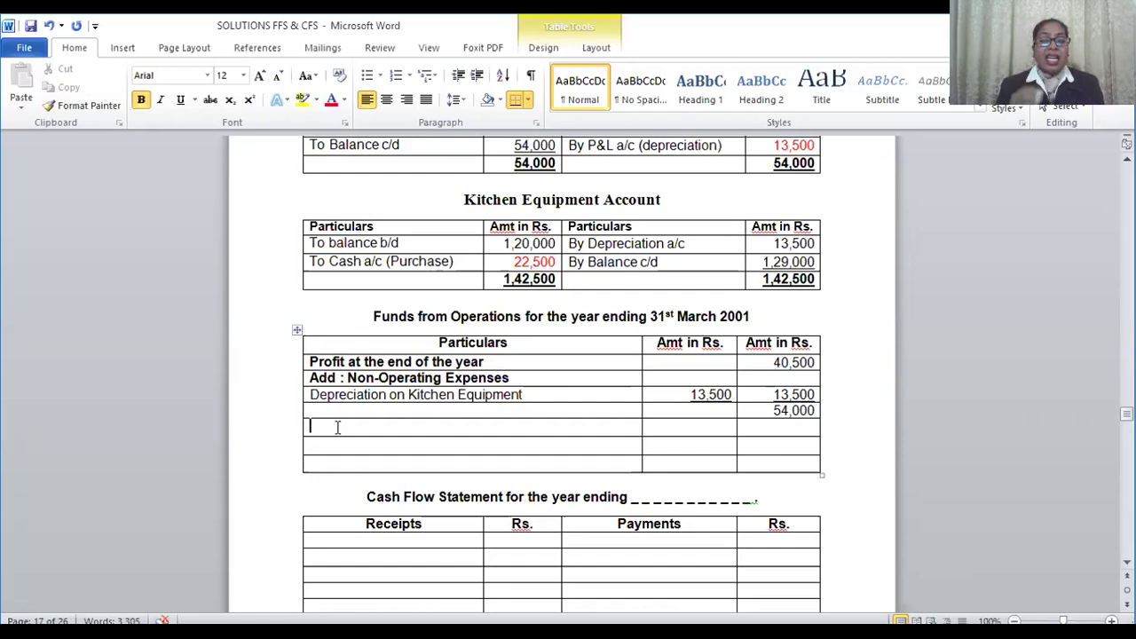
type("less :")
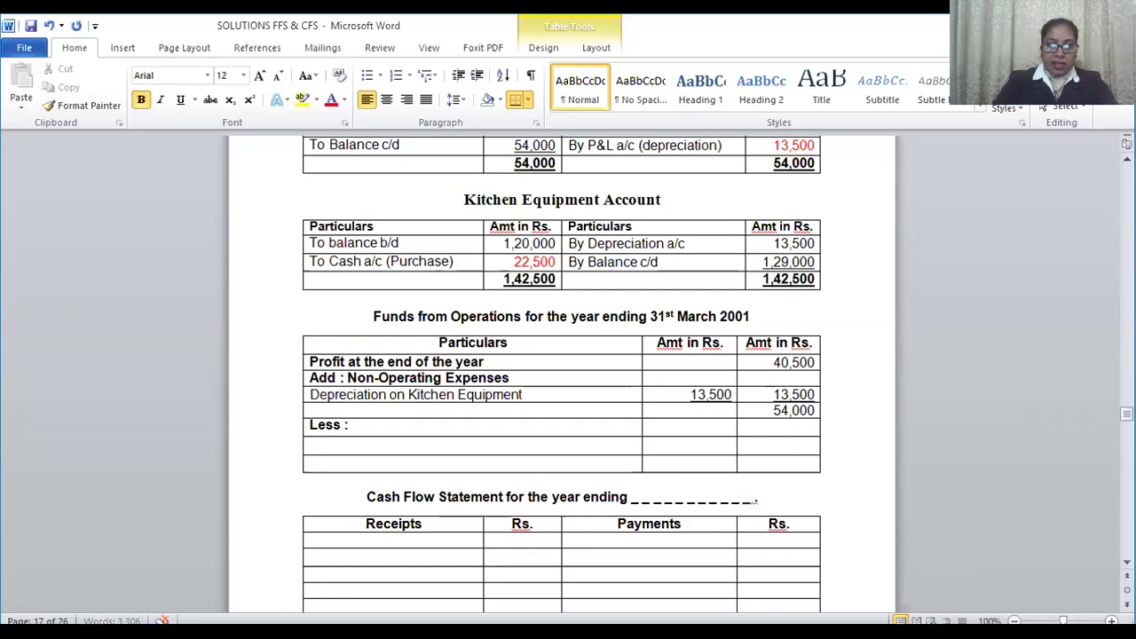
type(" Non")
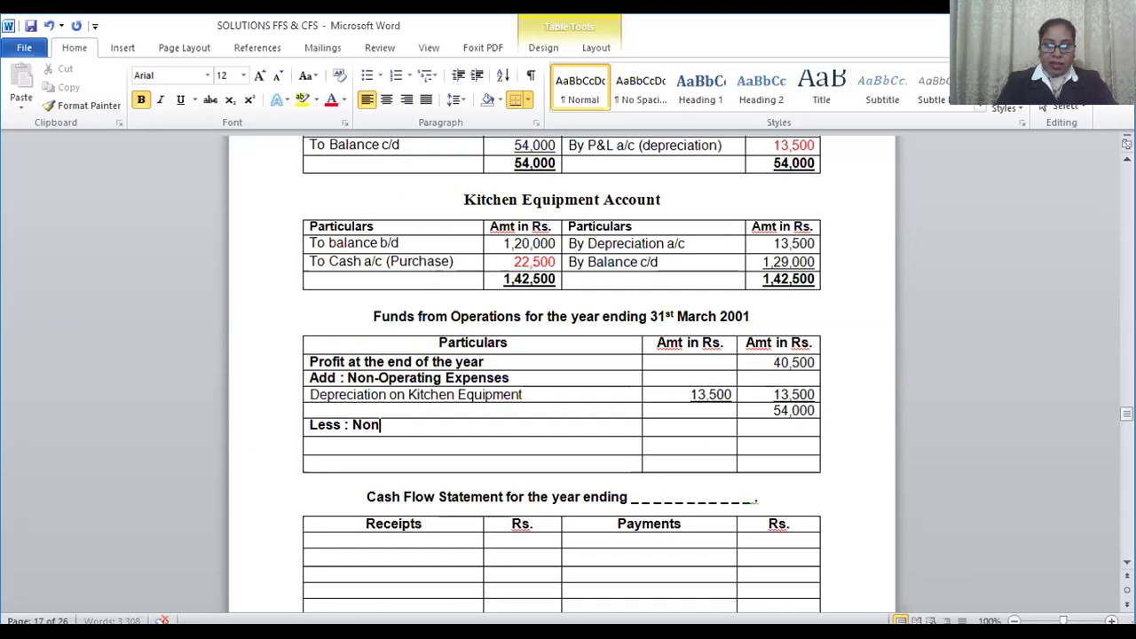
type("-")
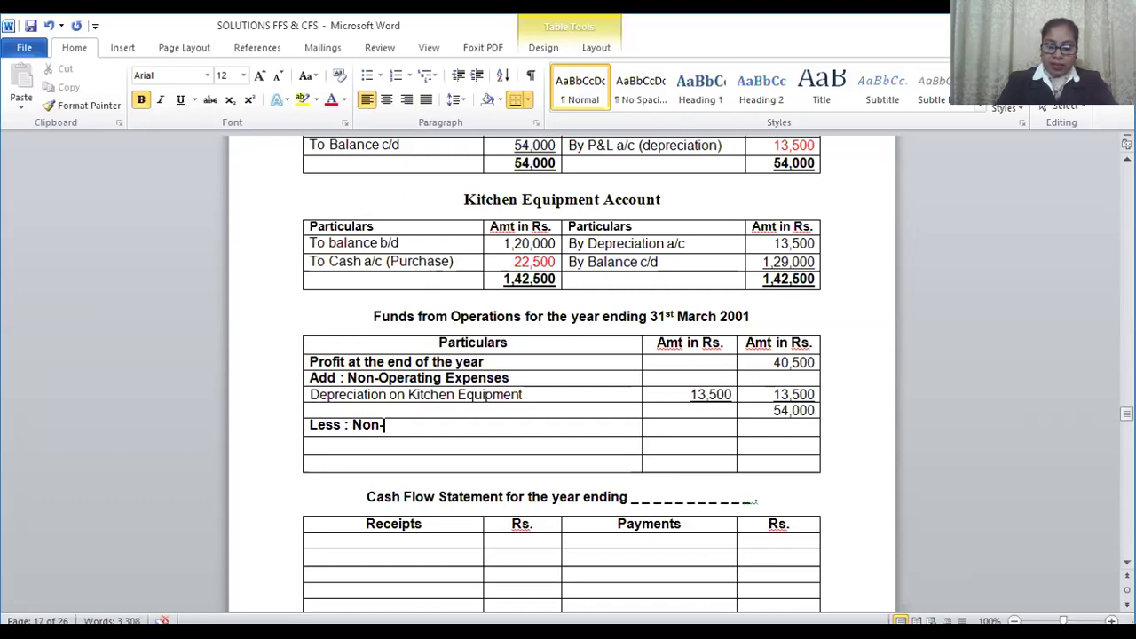
type("Operating Inc")
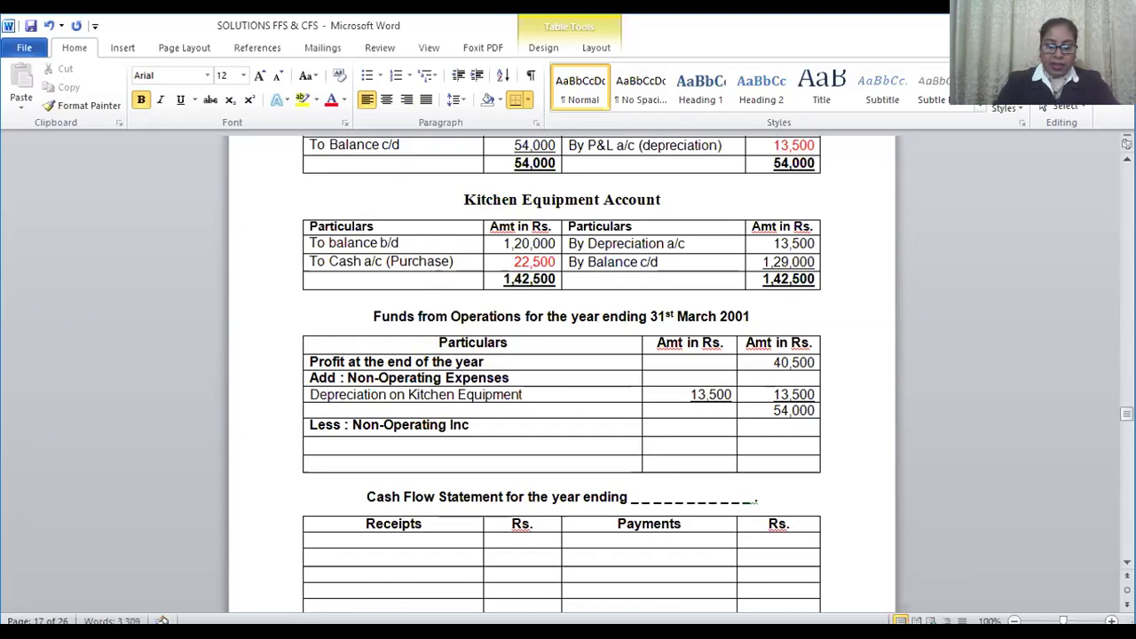
type("ome")
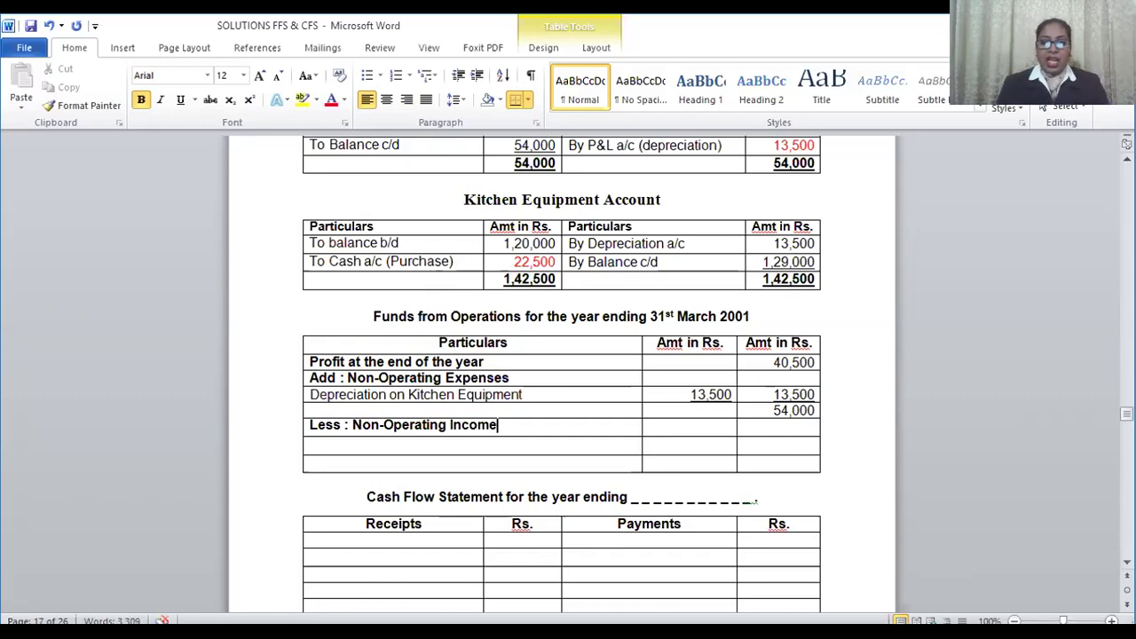
key("Tab")
key("Tab")
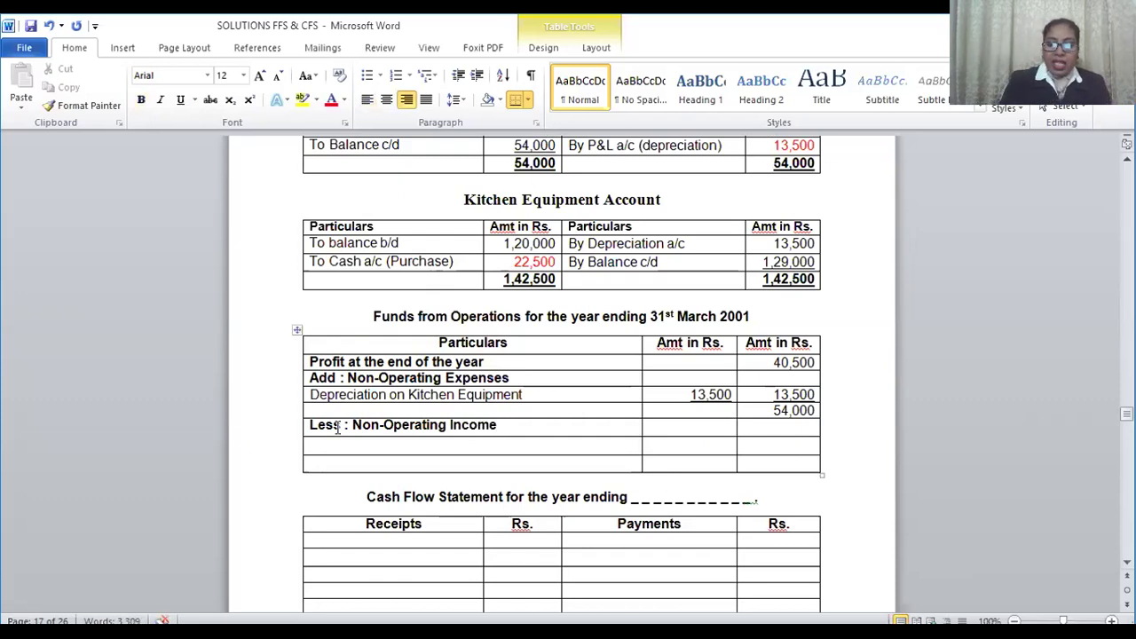
type("---------")
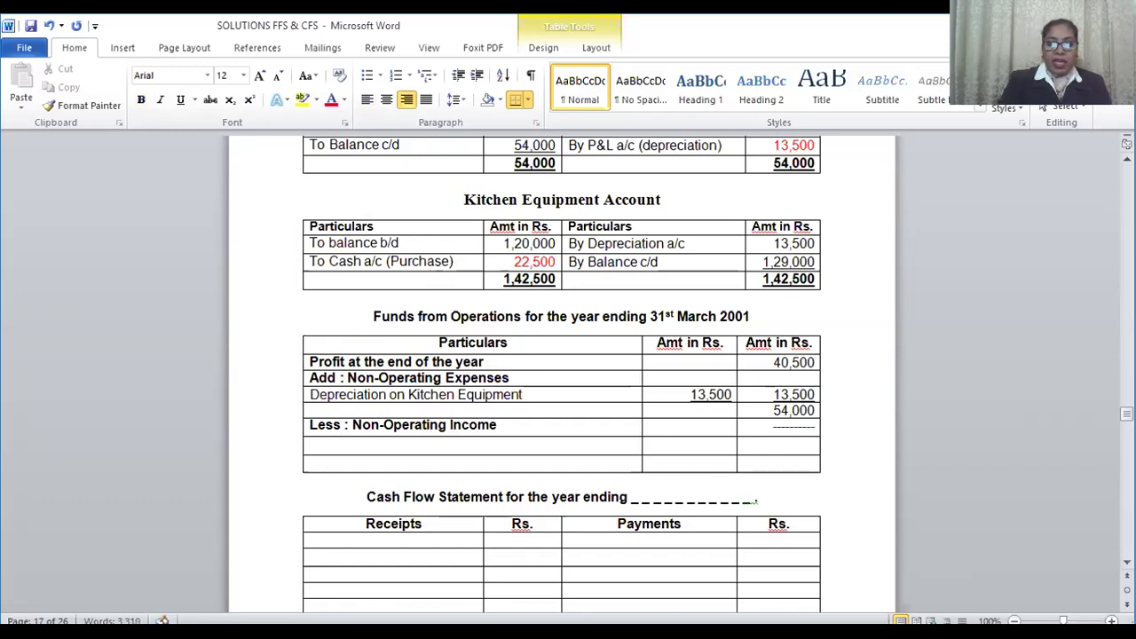
Step: Add a bold "Less Profits at the beginning of the year" row below Non-Operating Income, with dashes in its outer amount column
left_click(373, 445)
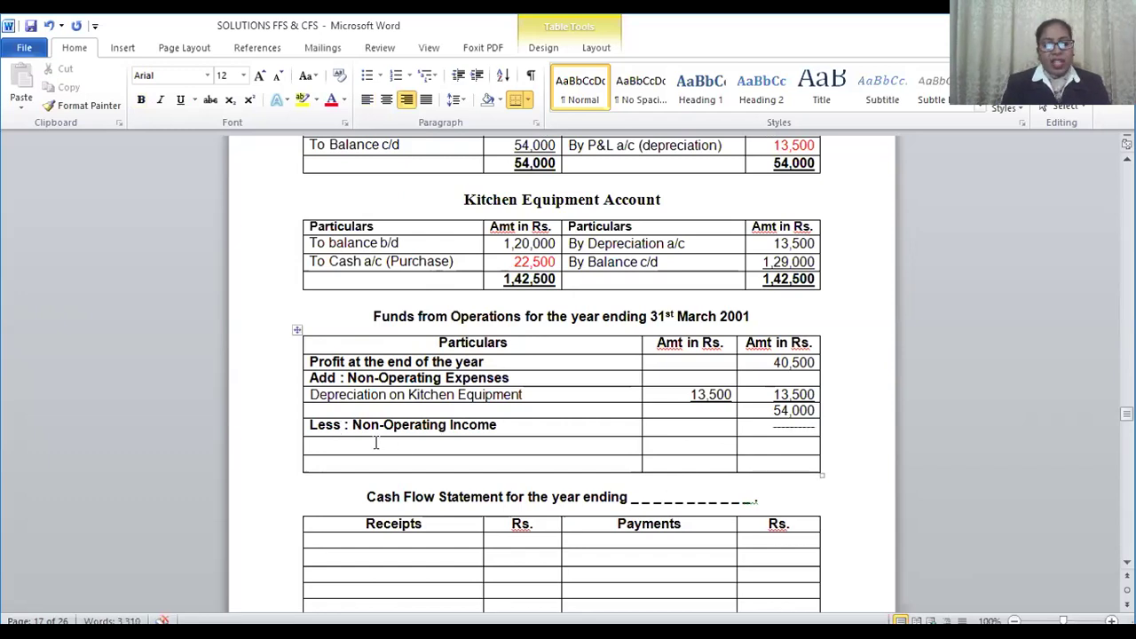
key("ctrl+b")
type("Less")
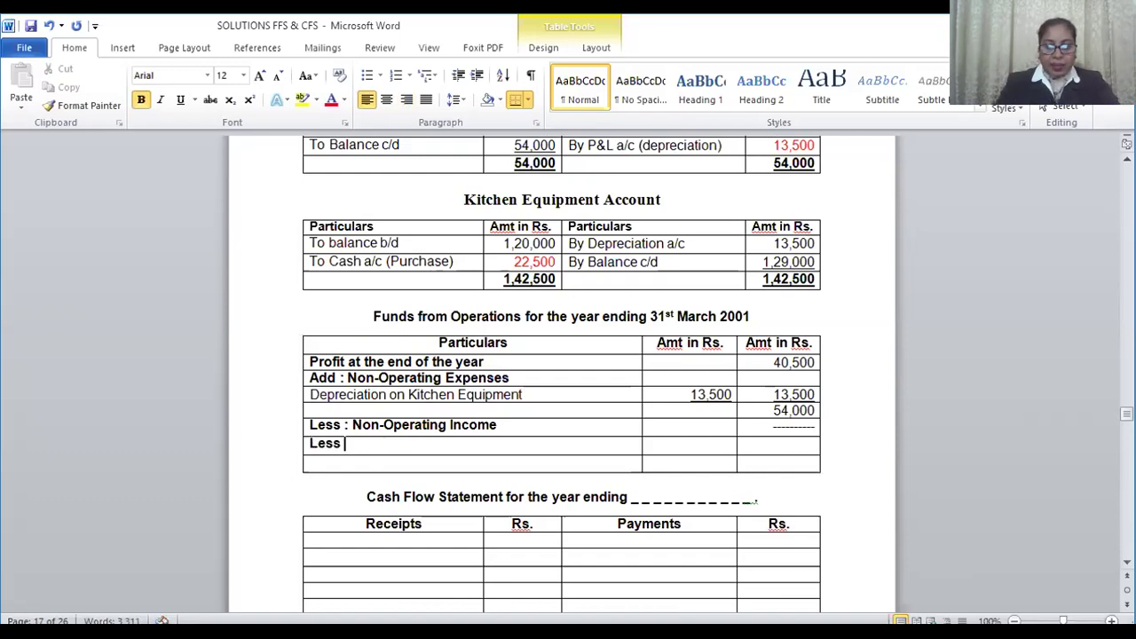
type(" Prof")
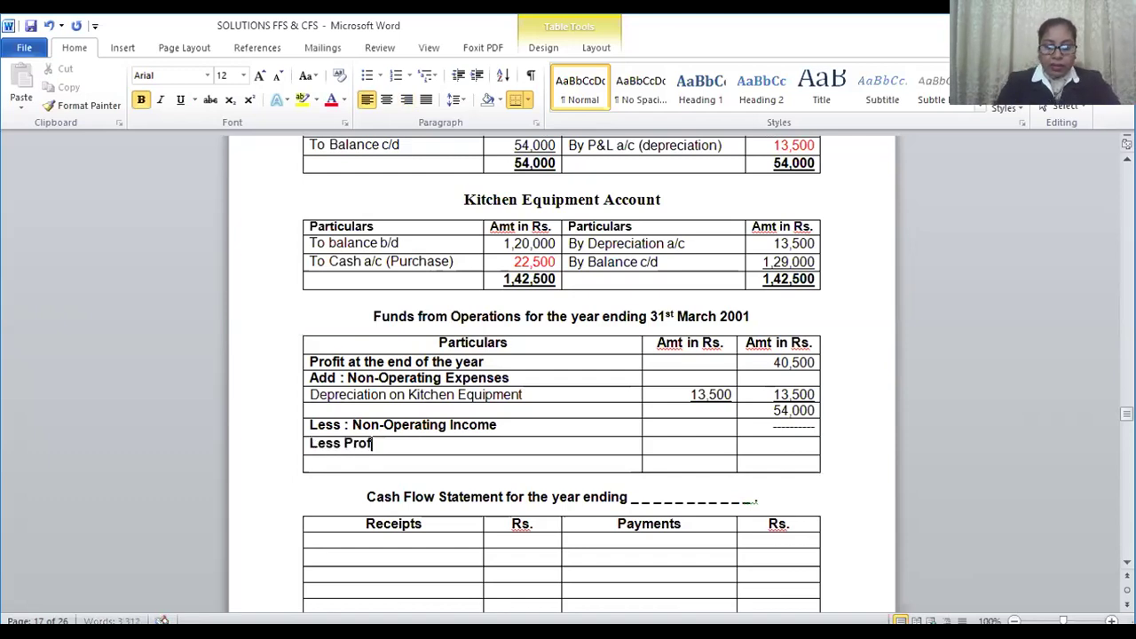
type("its at t")
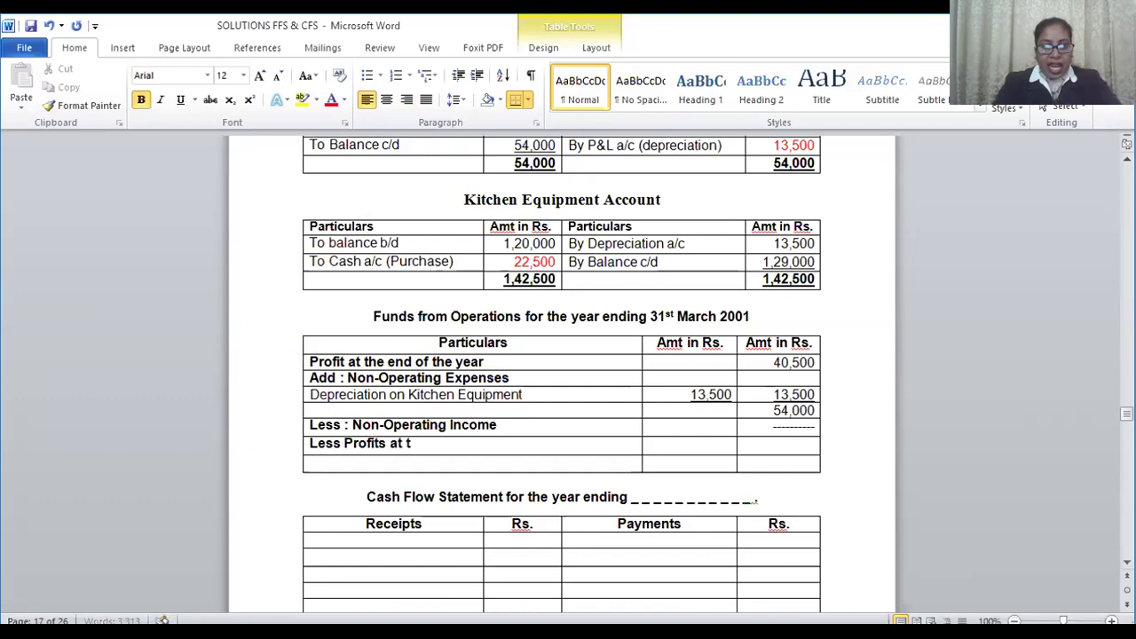
type("he beg")
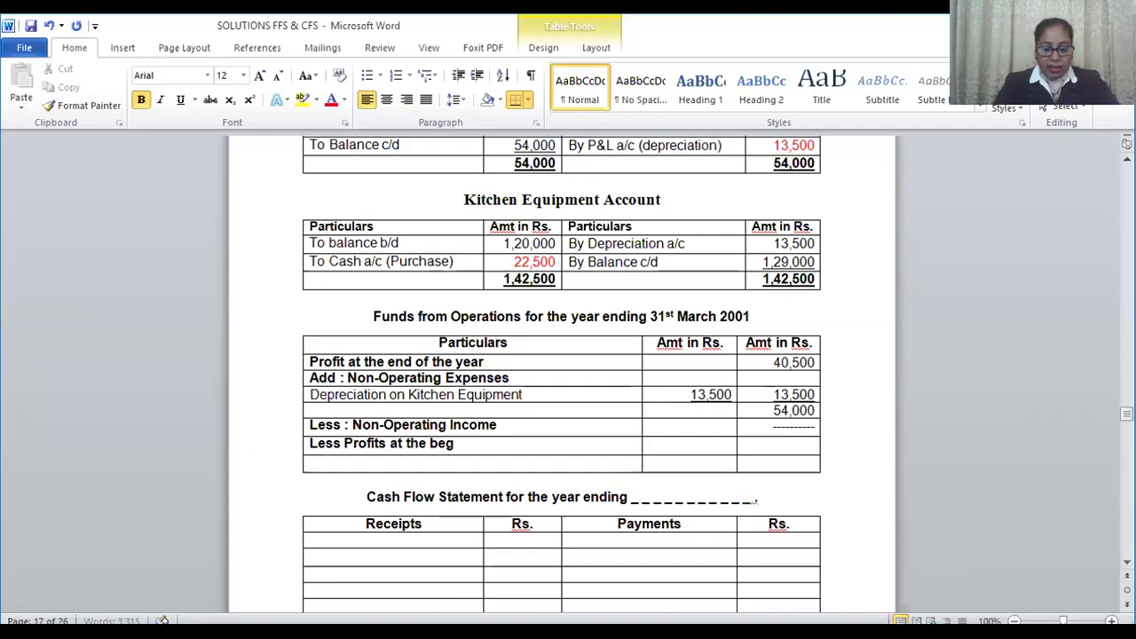
type("inning of t")
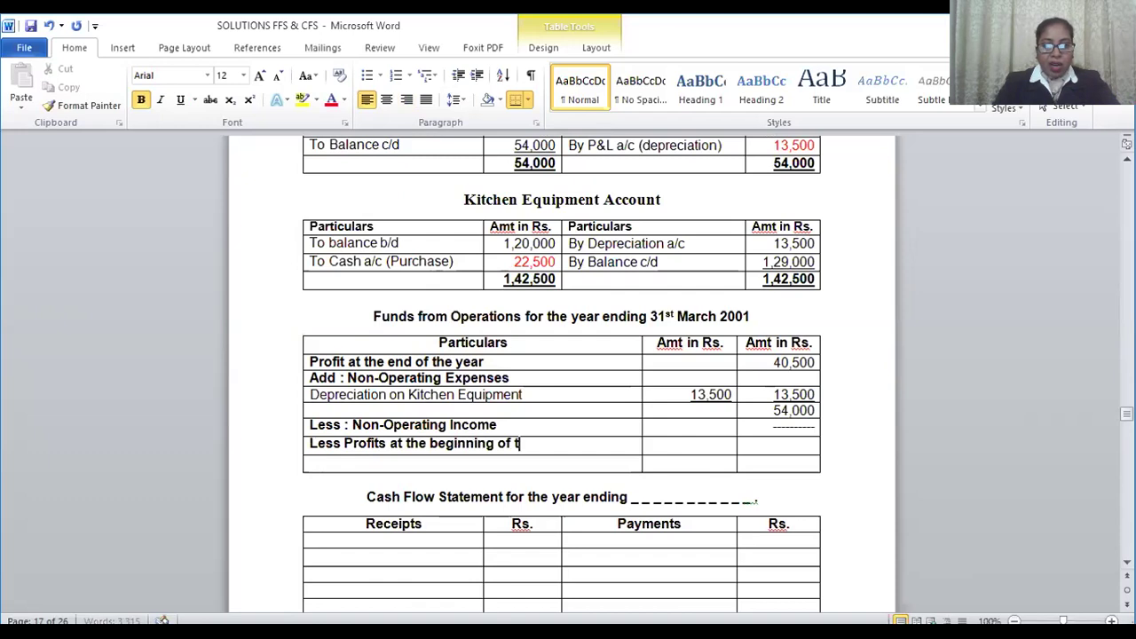
type("he year")
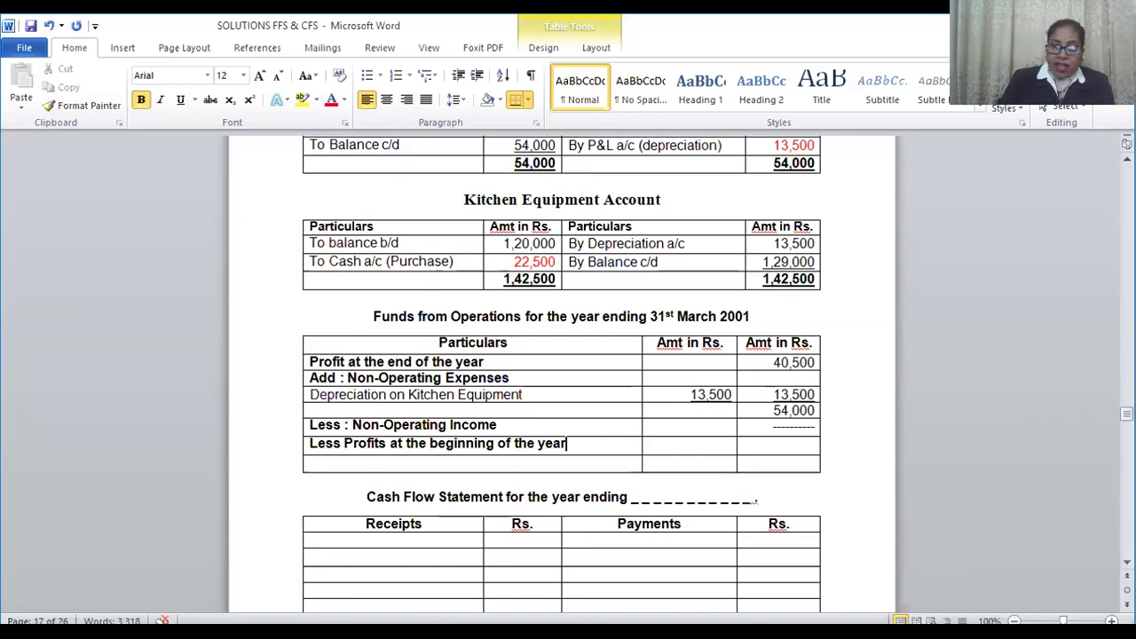
key("Tab")
key("Tab")
type("----------")
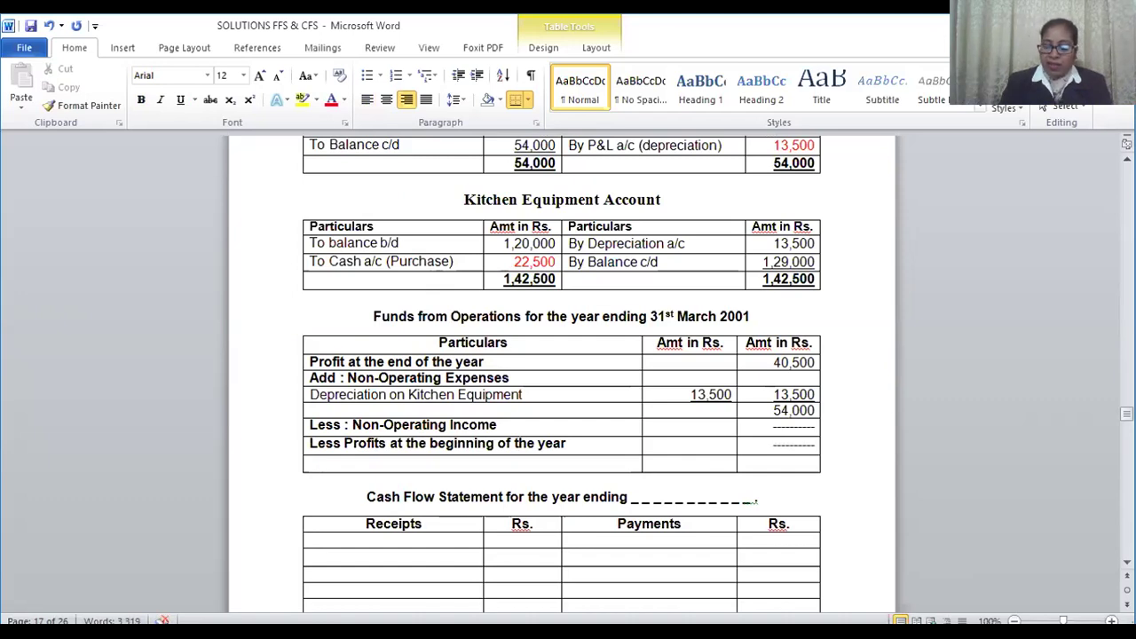
key("Down")
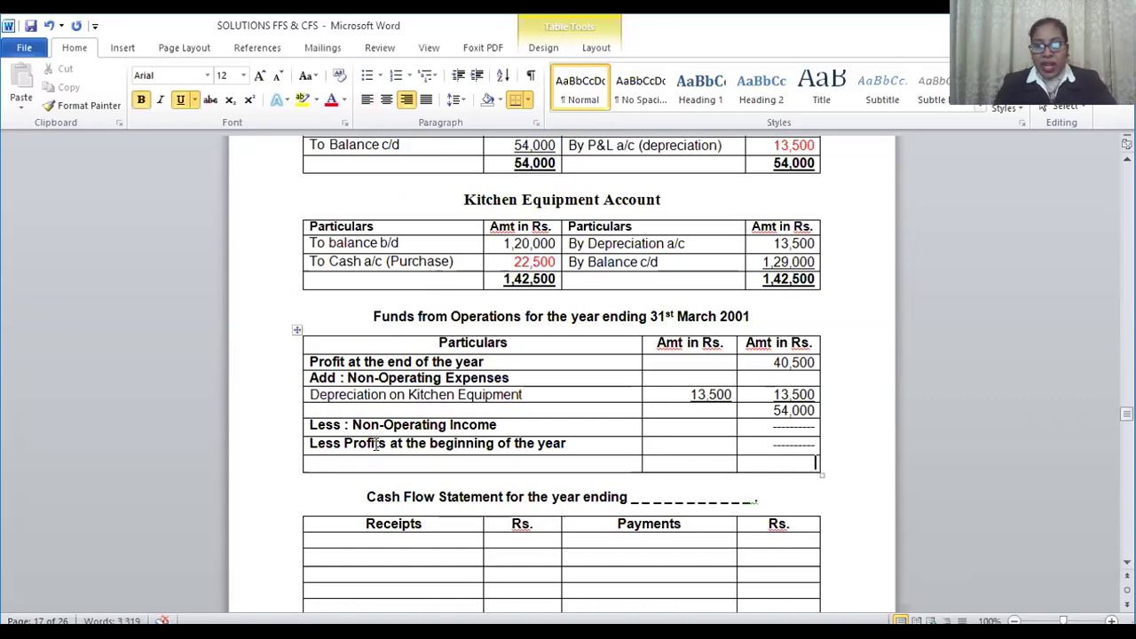
Step: Complete the last row of the Funds from Operations table with the total 54,000 and the label "Operating Profit"
type("54")
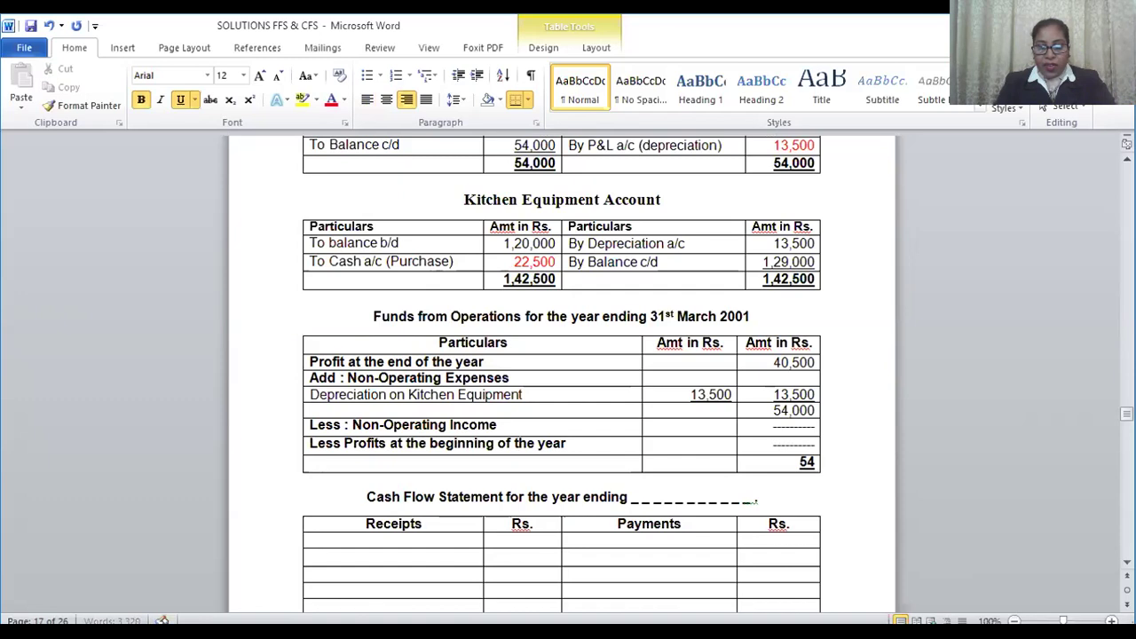
type(",000")
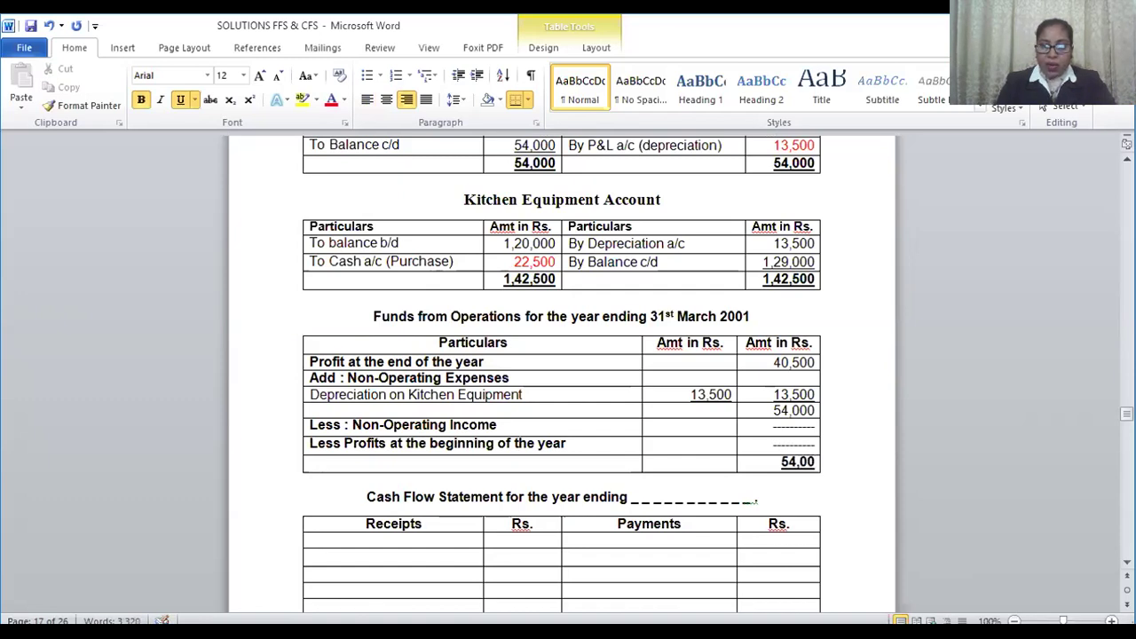
left_click(618, 465)
type("op")
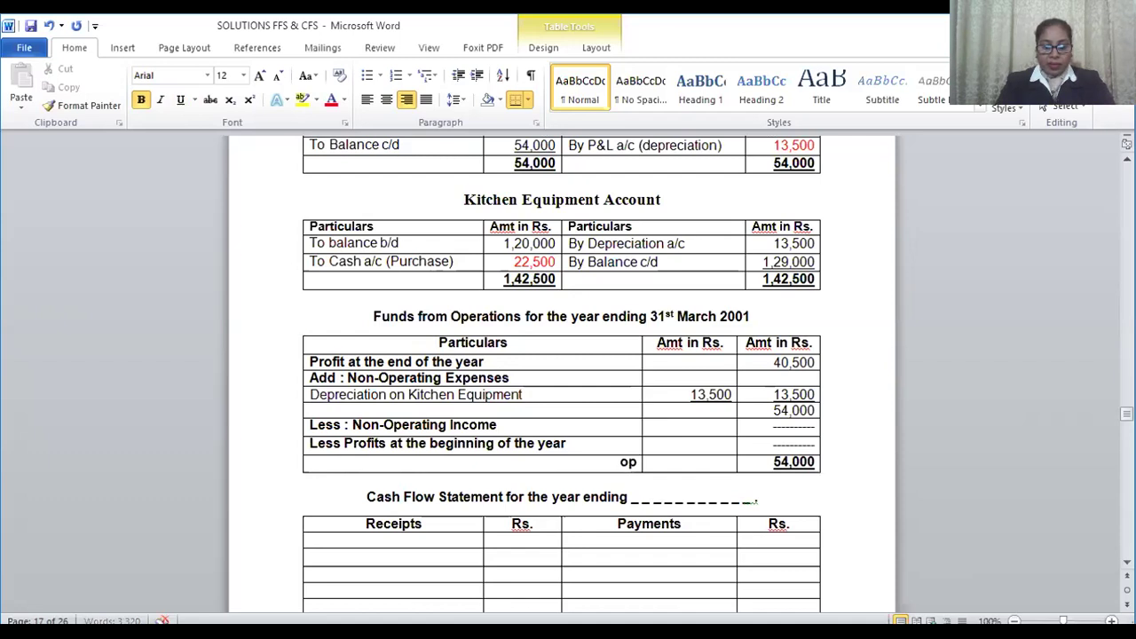
type("erating ")
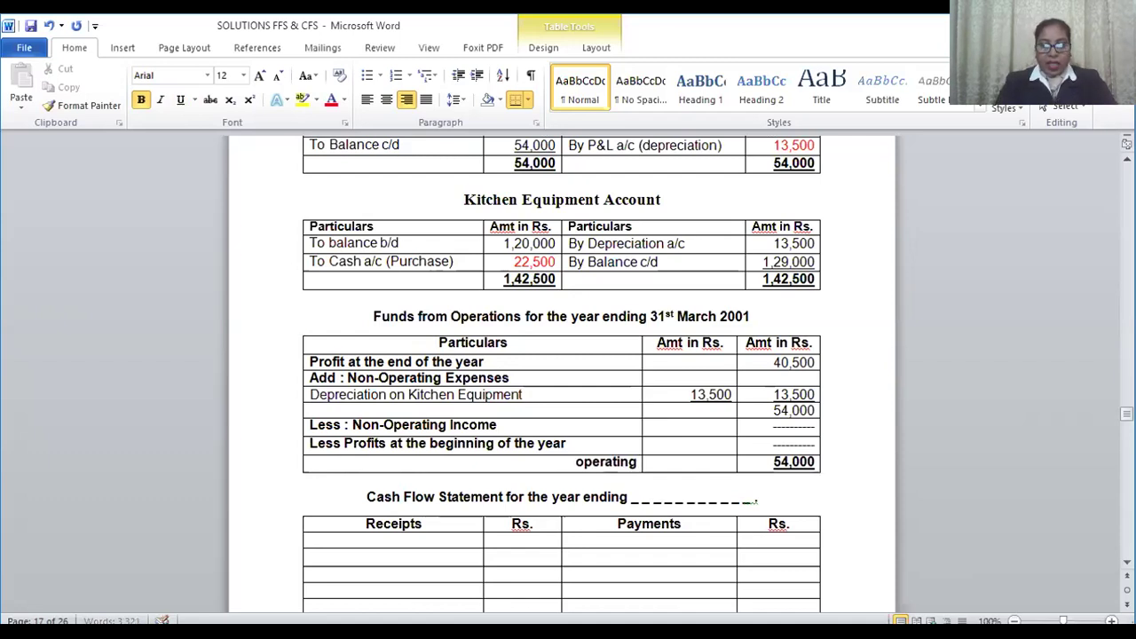
type("Prp")
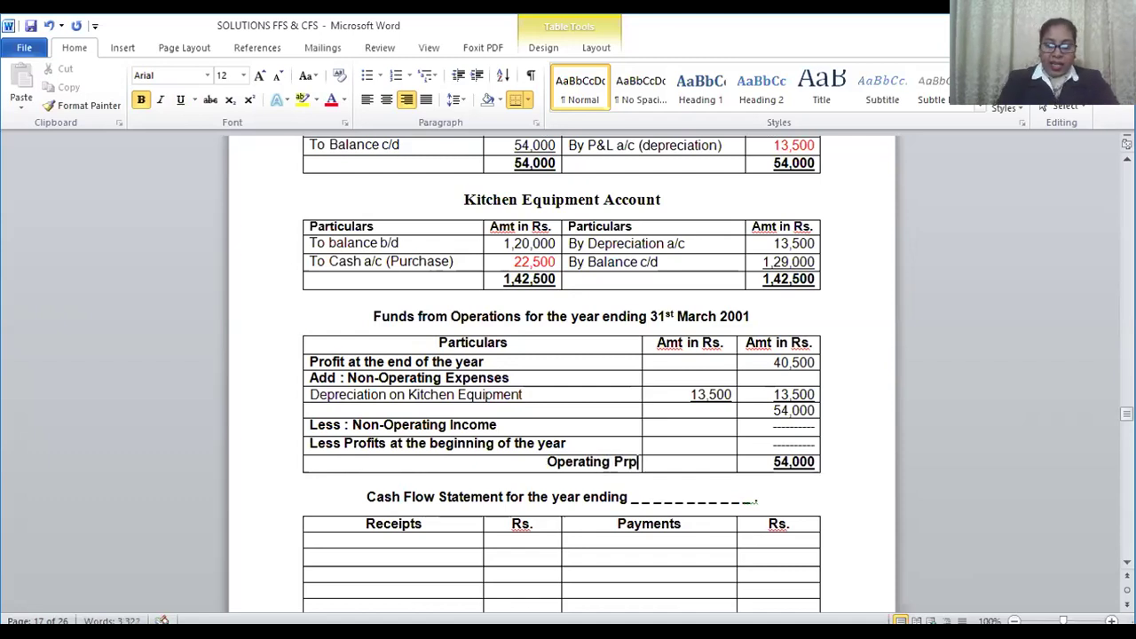
key("BackSpace")
type("ofit")
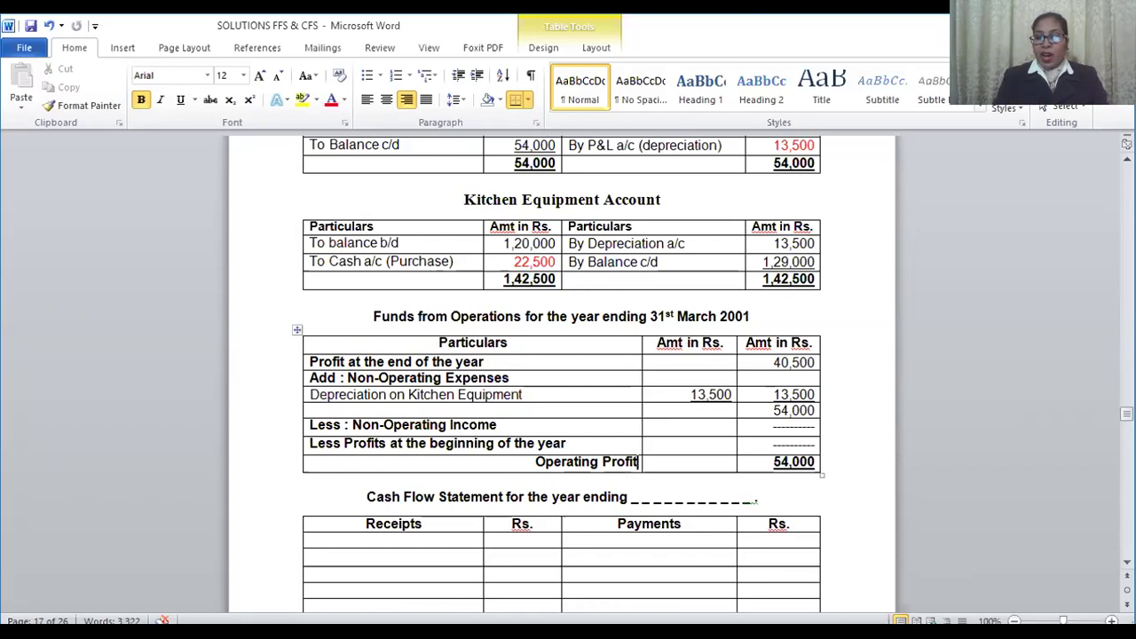
Step: Replace the blank line in the Cash Flow Statement heading with the date "31st March 2001."
left_click_drag(1125, 413, 1125, 418)
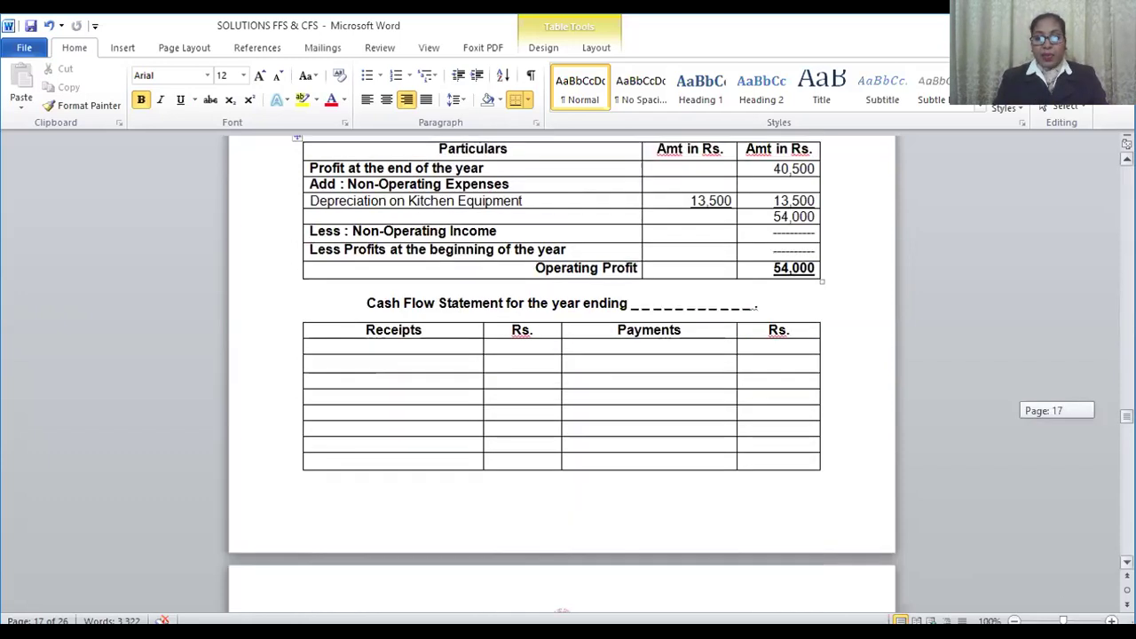
left_click(753, 306)
key("BackSpace")
key("BackSpace")
key("BackSpace")
key("BackSpace")
key("BackSpace")
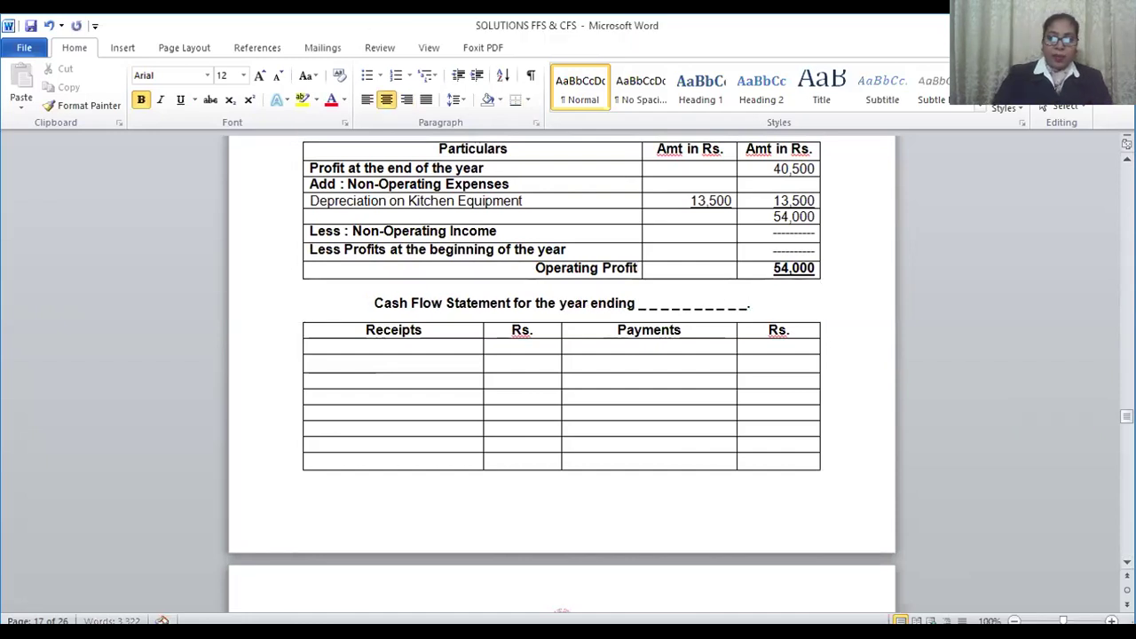
key("BackSpace")
key("BackSpace")
key("BackSpace")
key("BackSpace")
key("BackSpace")
key("BackSpace")
key("BackSpace")
key("BackSpace")
key("BackSpace")
key("BackSpace")
key("BackSpace")
key("BackSpace")
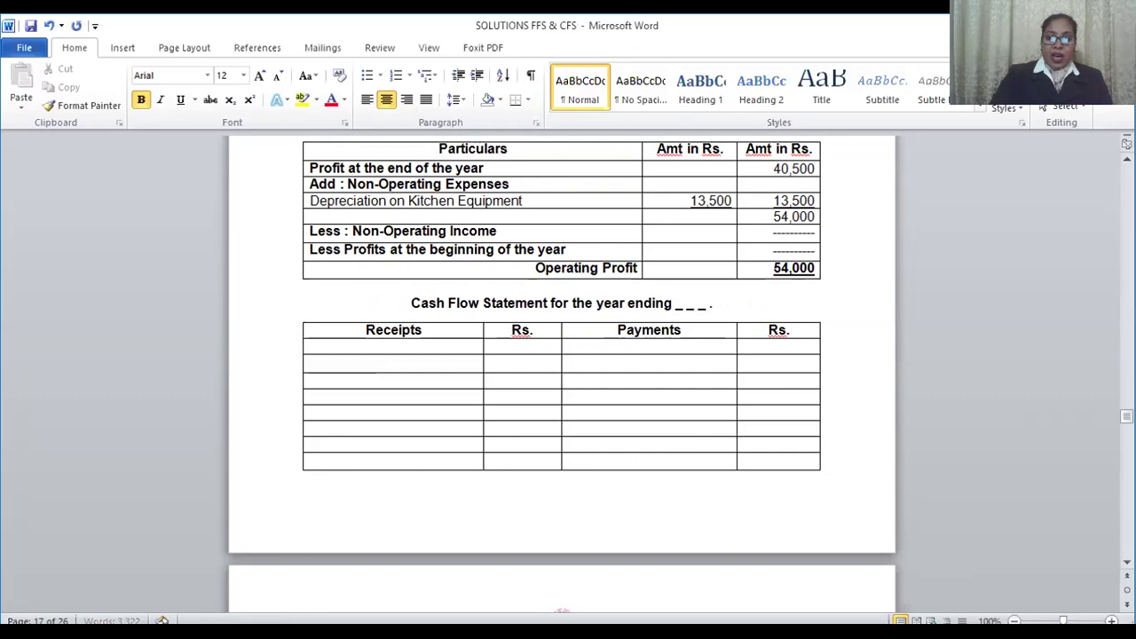
key("BackSpace")
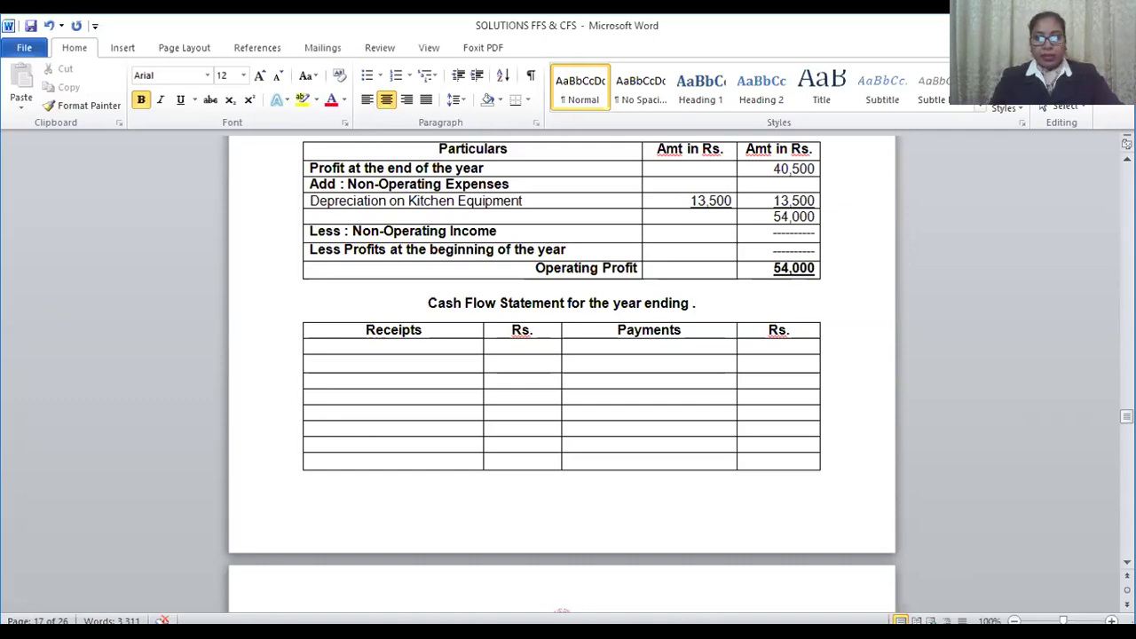
type("31")
type("s")
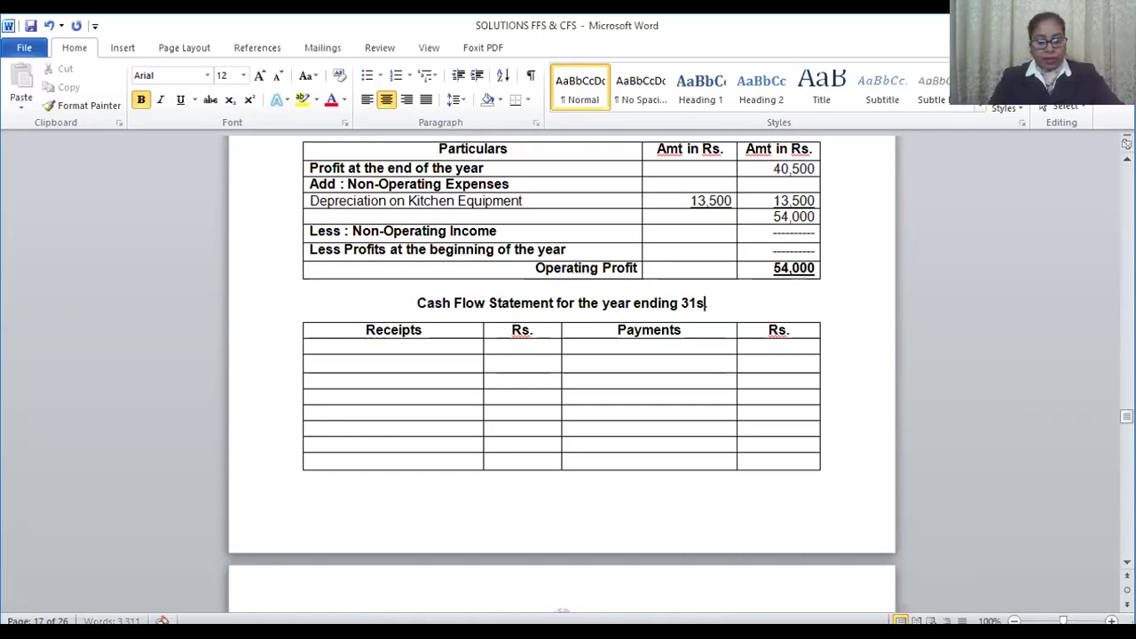
type("t March 2")
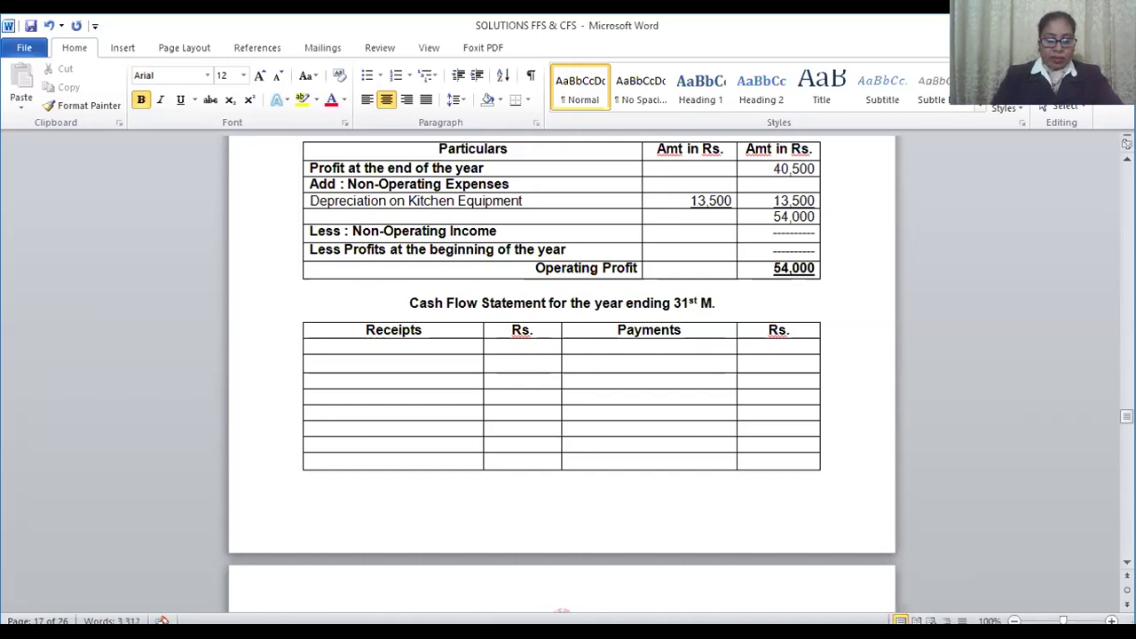
type("001")
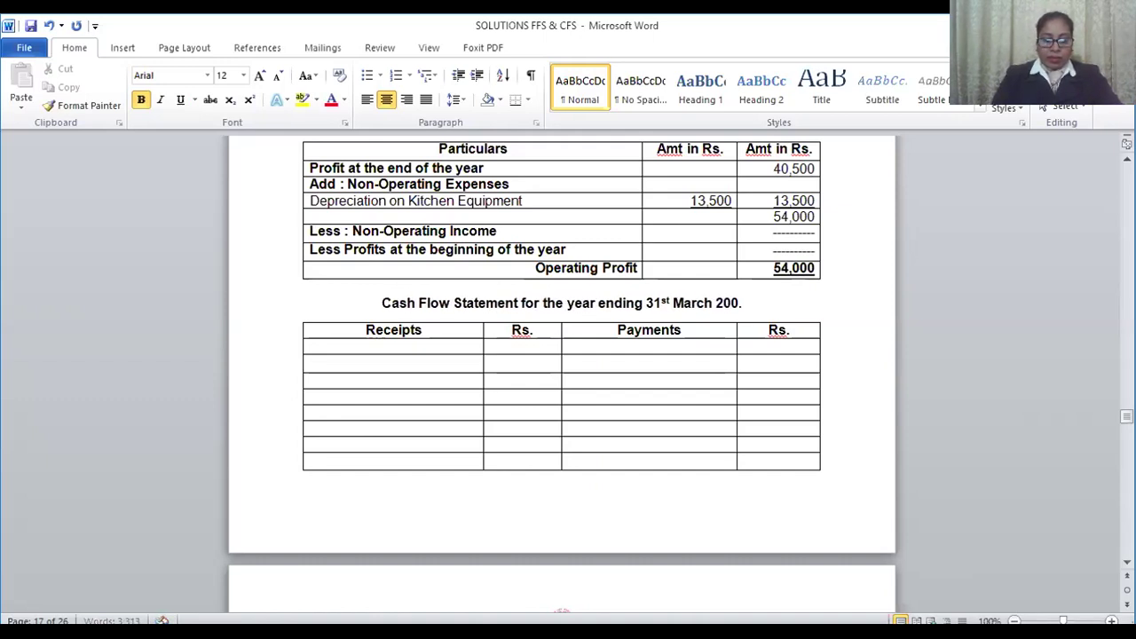
type(".")
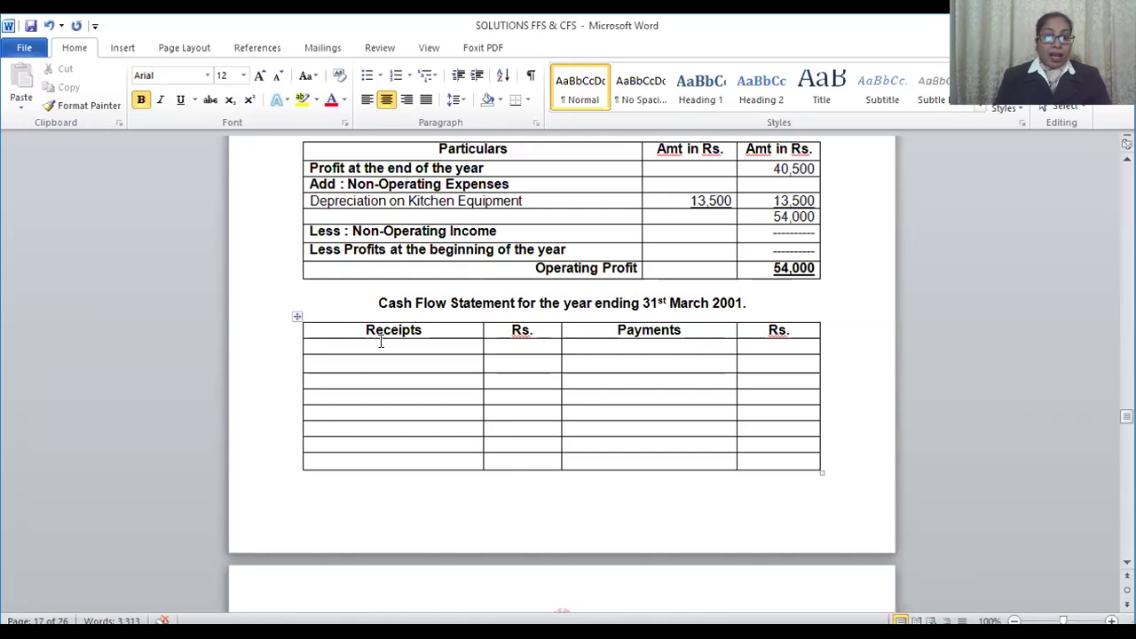
Step: Enter "Opening balance" with an amount of 6,000 as the first receipt in the Cash Flow Statement
left_click(373, 348)
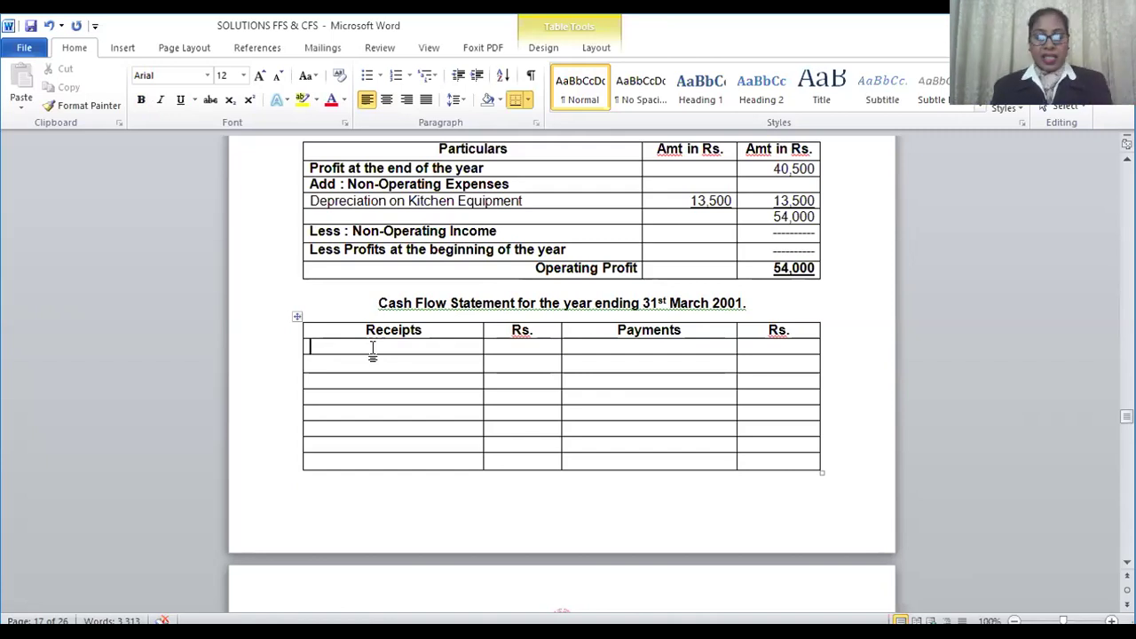
type("opein")
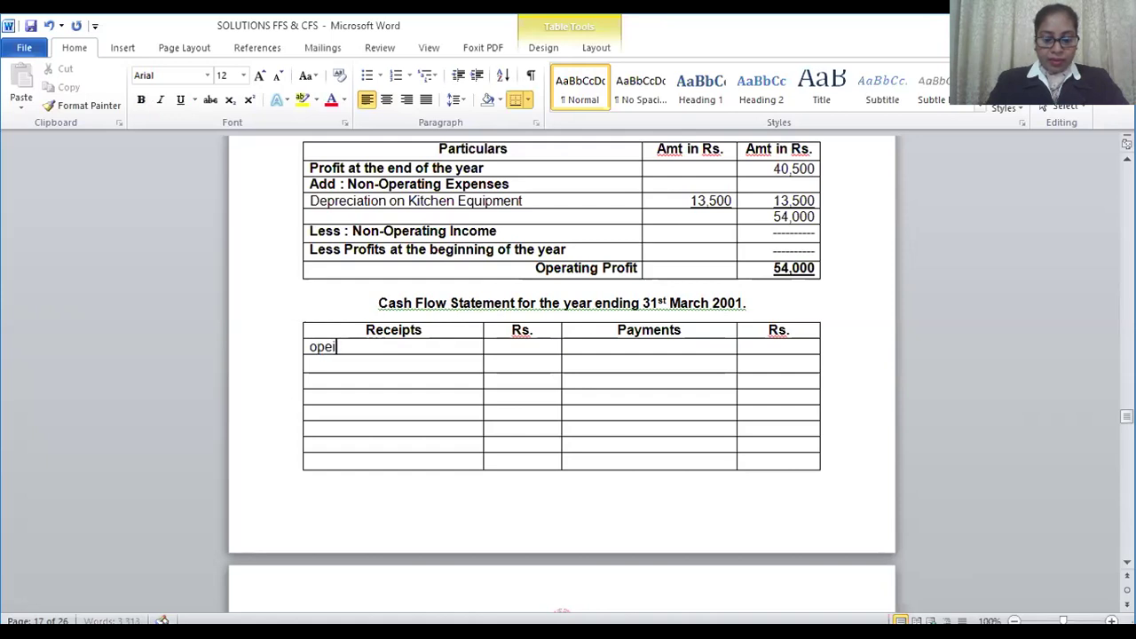
key("BackSpace")
key("BackSpace")
type("ning bala")
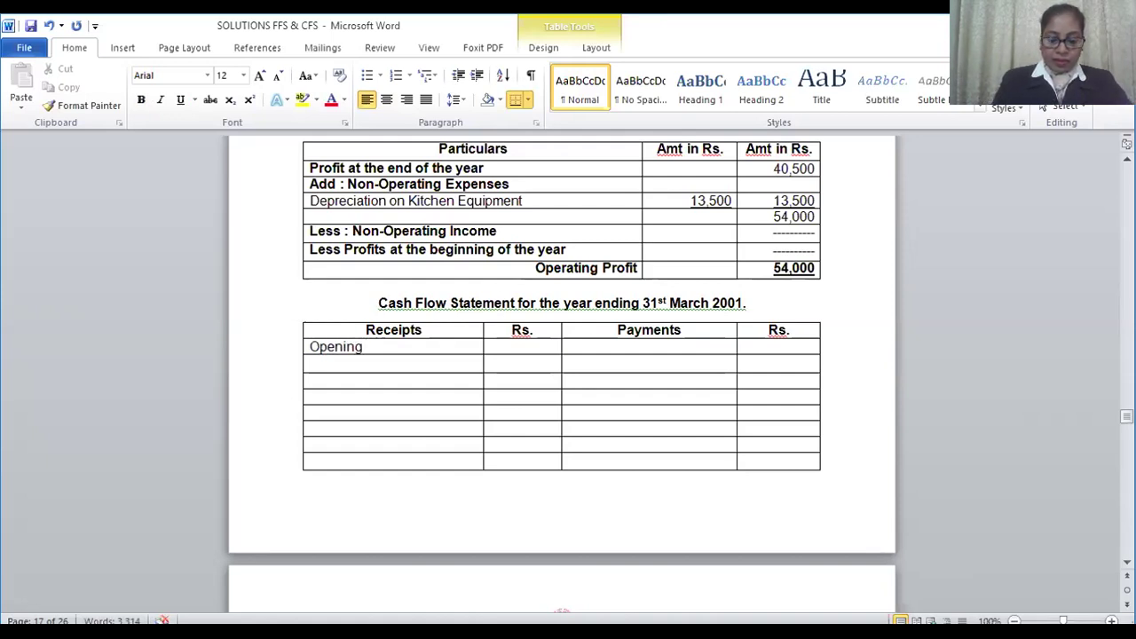
type("nce")
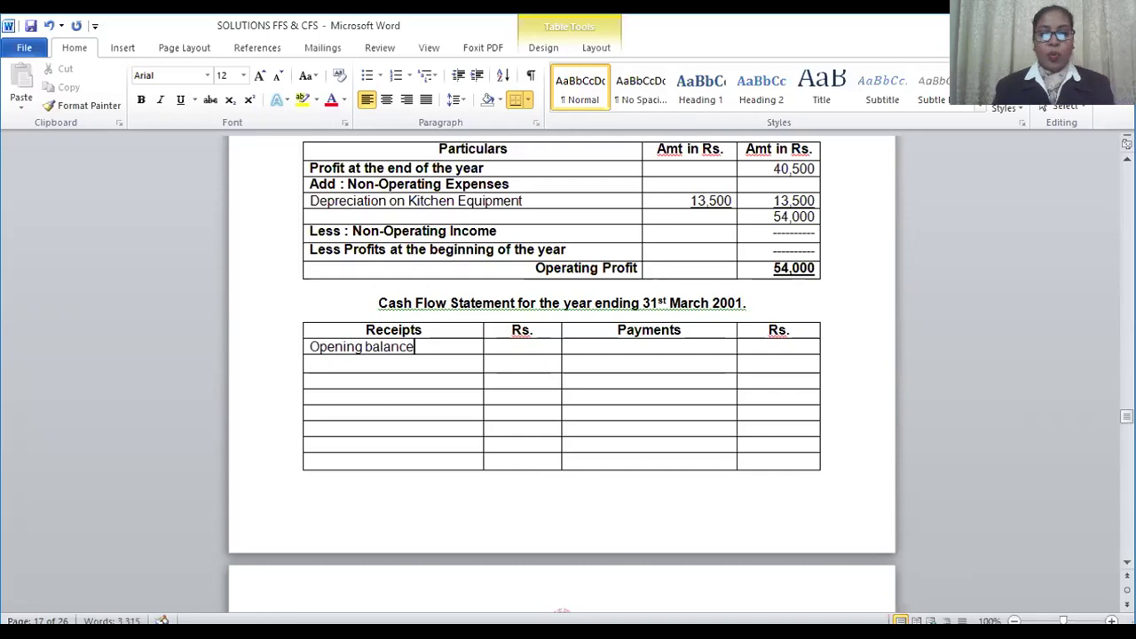
key("Tab")
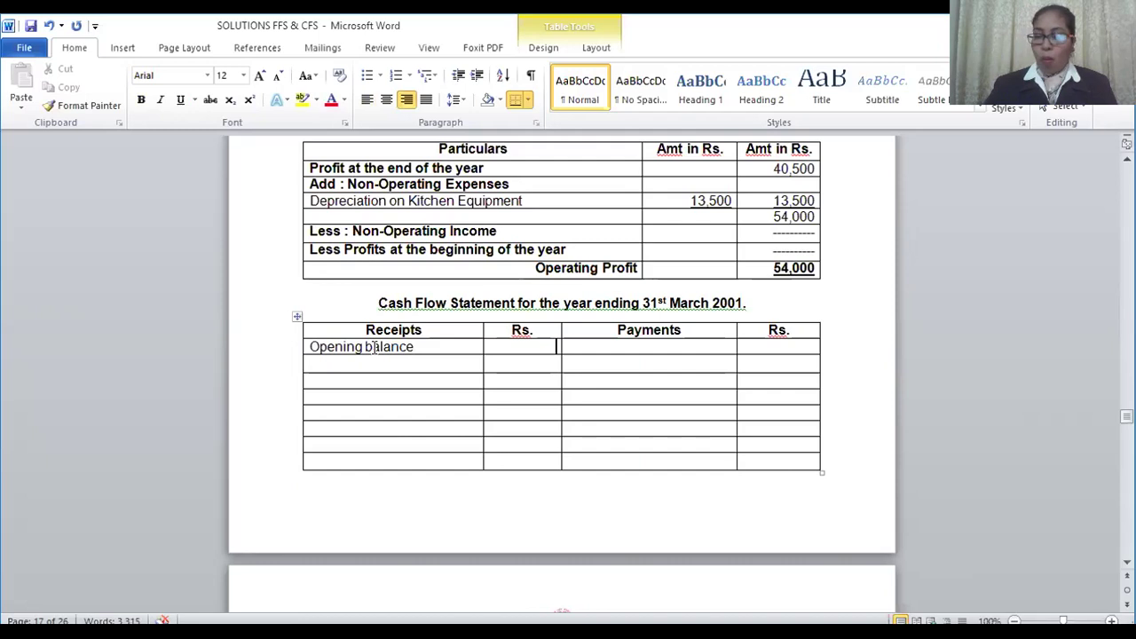
type("6,000")
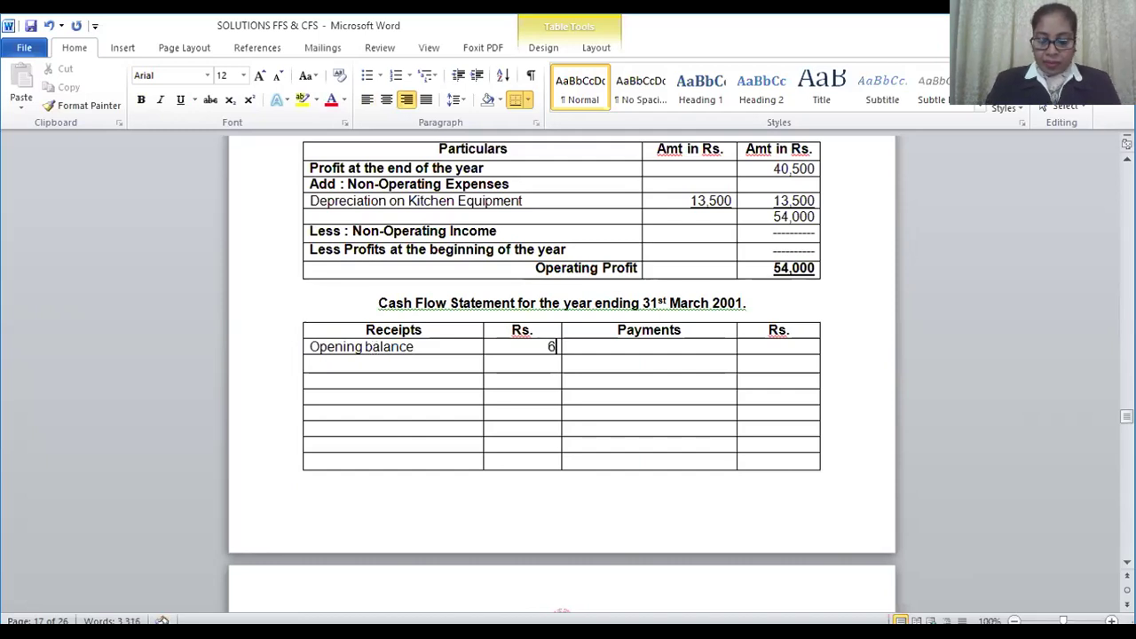
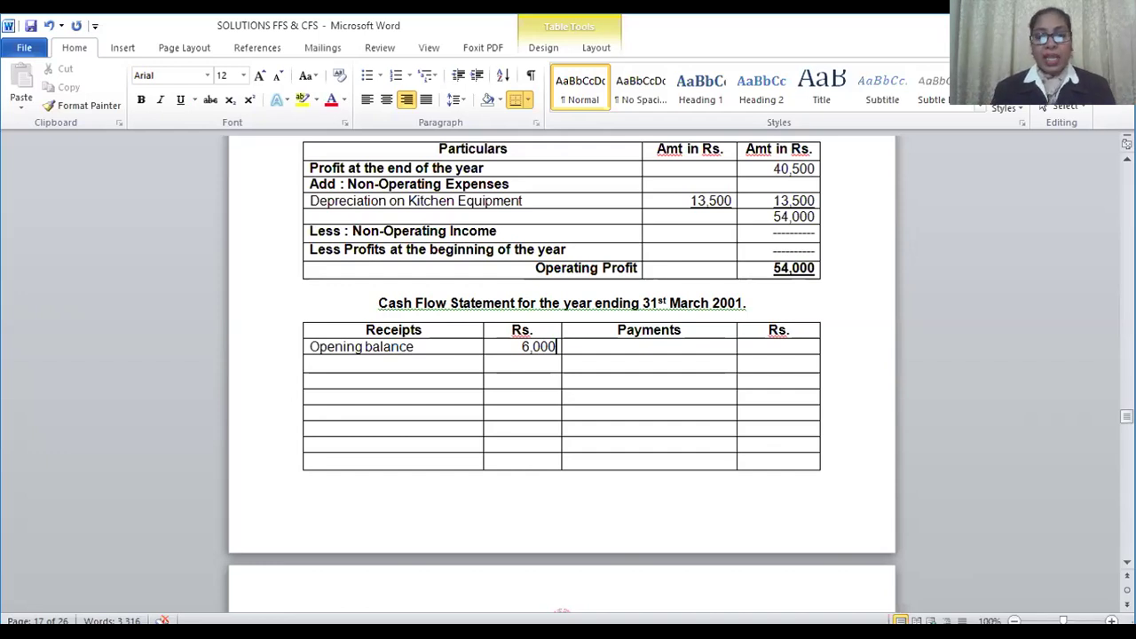
Step: Enter the loan from the individual lender, with the lender's name and the amount 30,000, as the second receipt
left_click(322, 367)
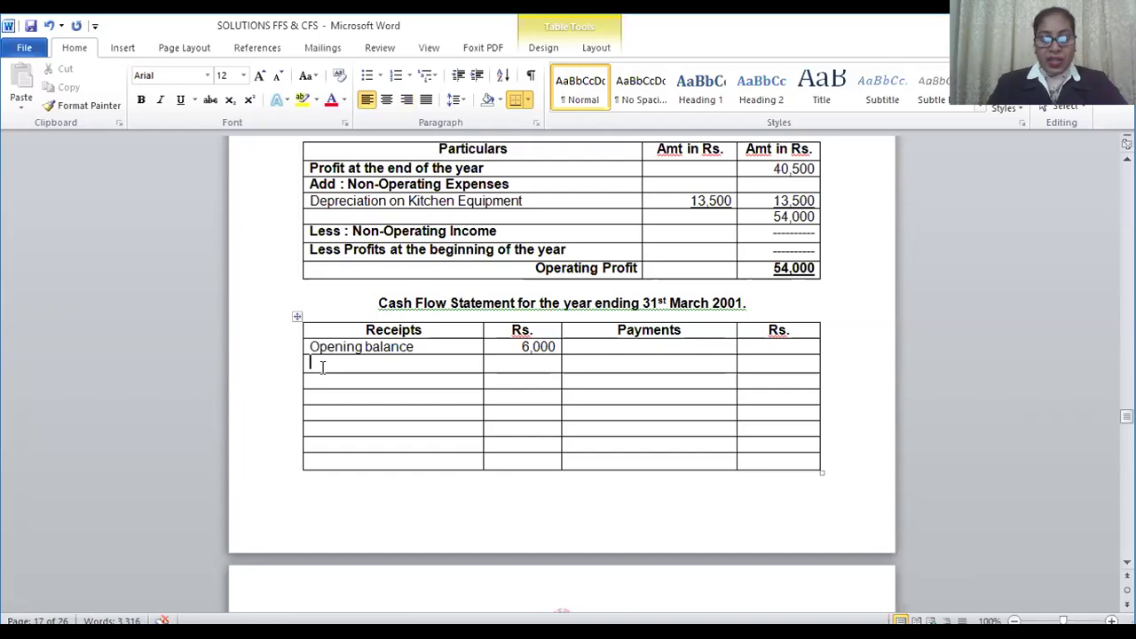
type("Loan from Ms. ")
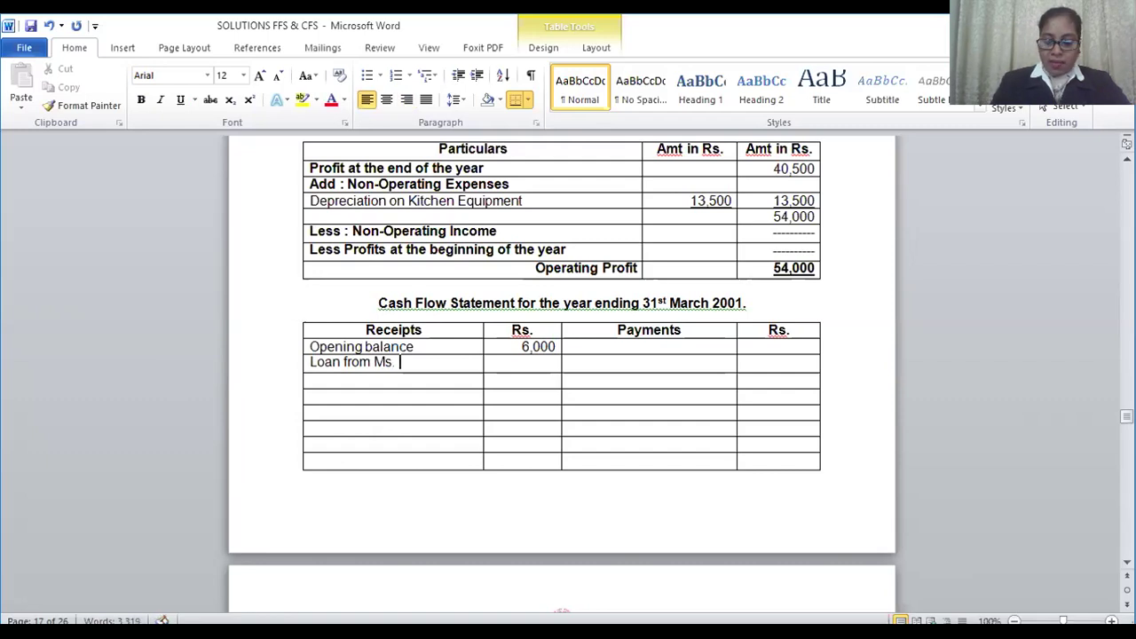
type("Celine")
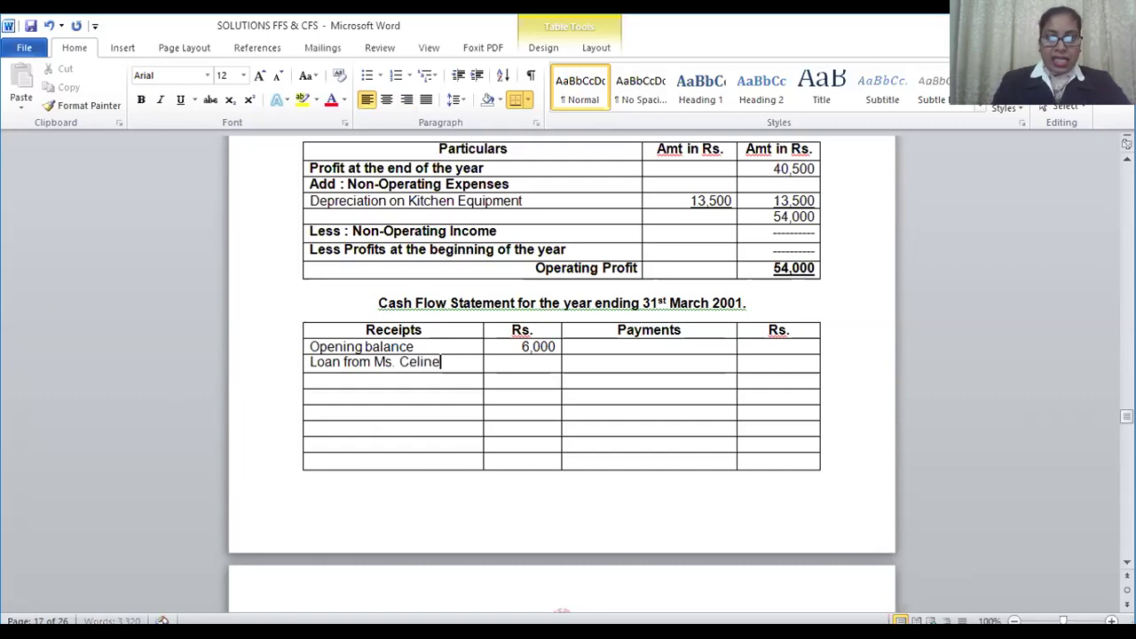
key("Tab")
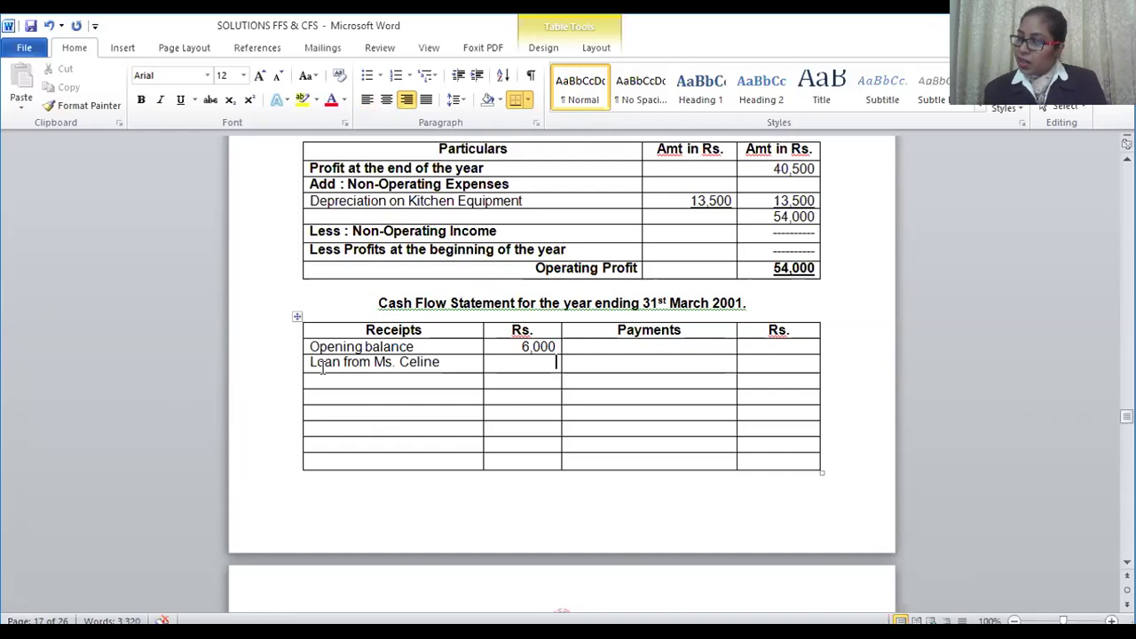
type("30,000")
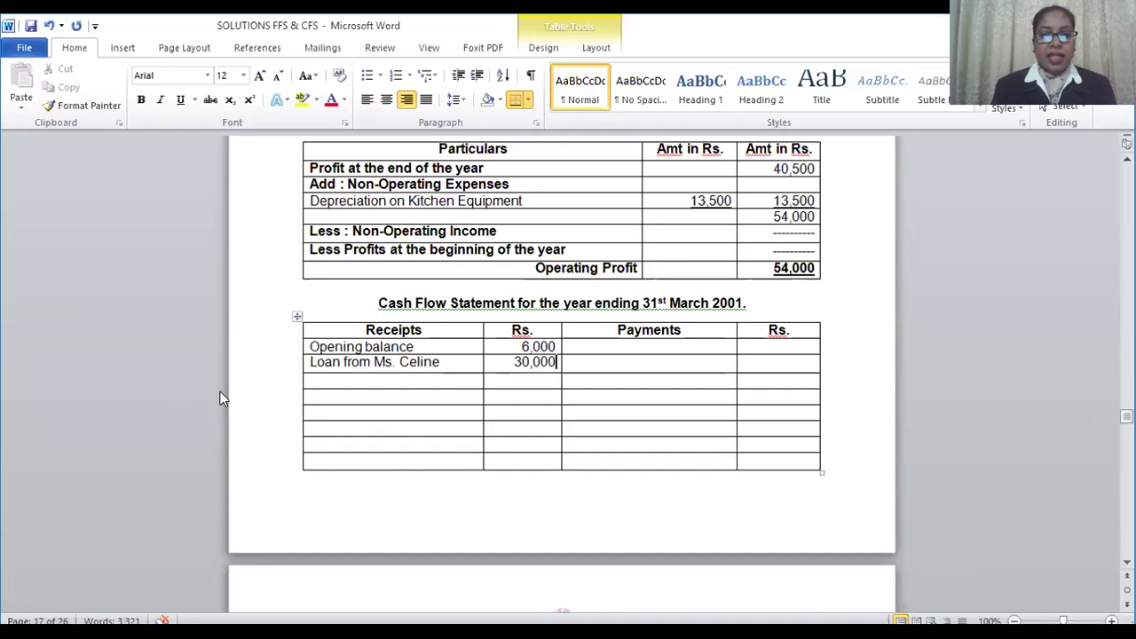
Step: Enter "Repayment of bank loan" as the first payment, with a right-aligned amount of 7,500
left_click(324, 382)
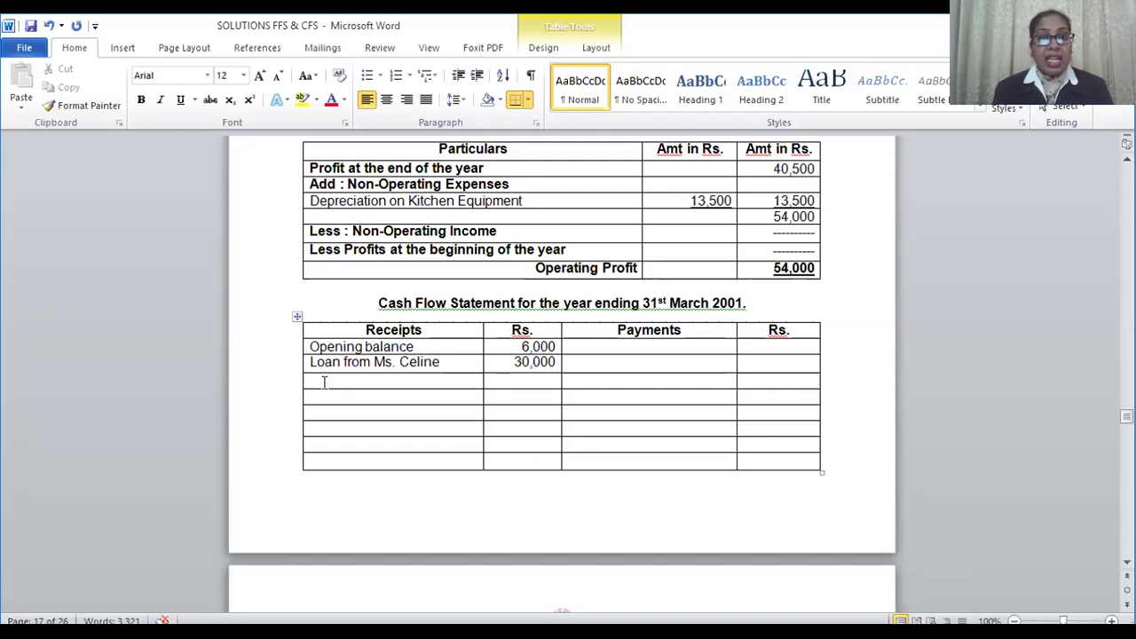
left_click(577, 349)
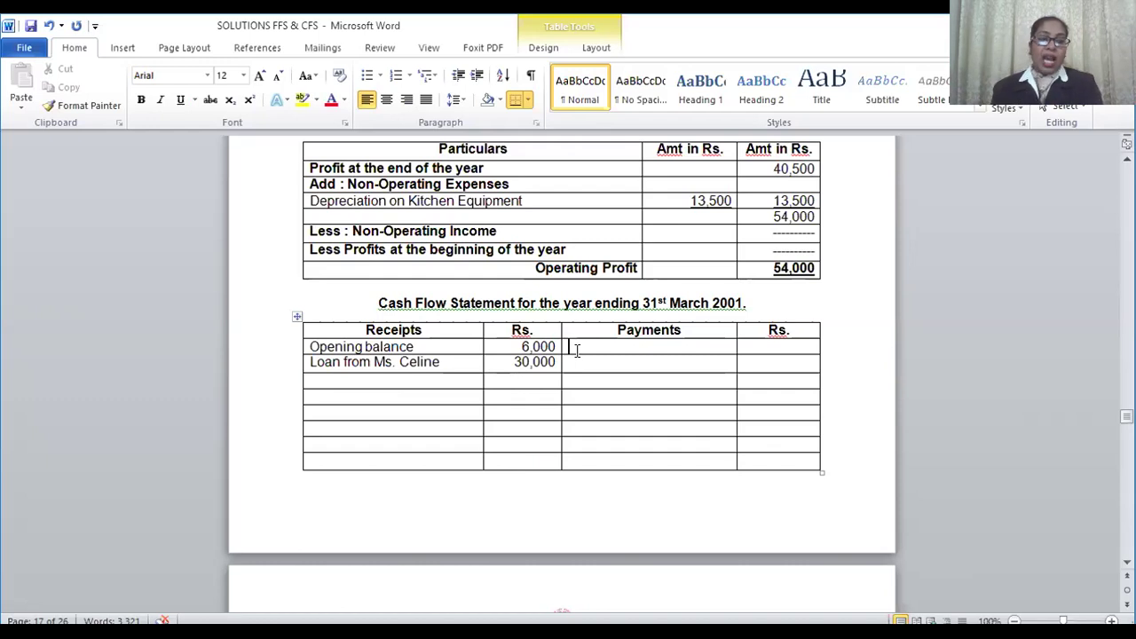
type("re")
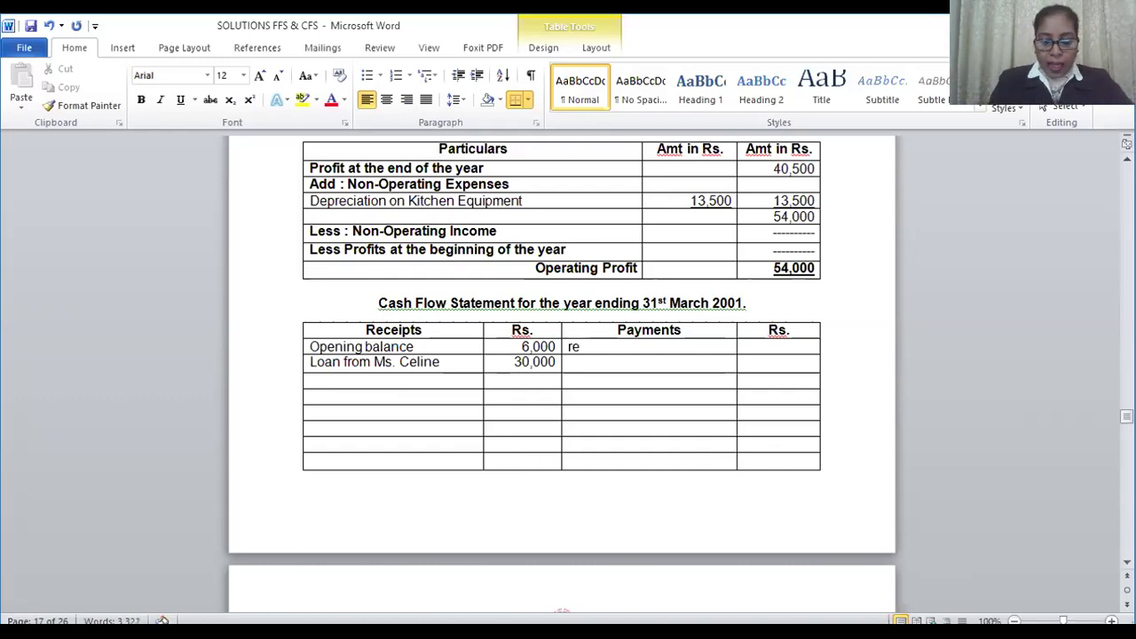
type("payment of ")
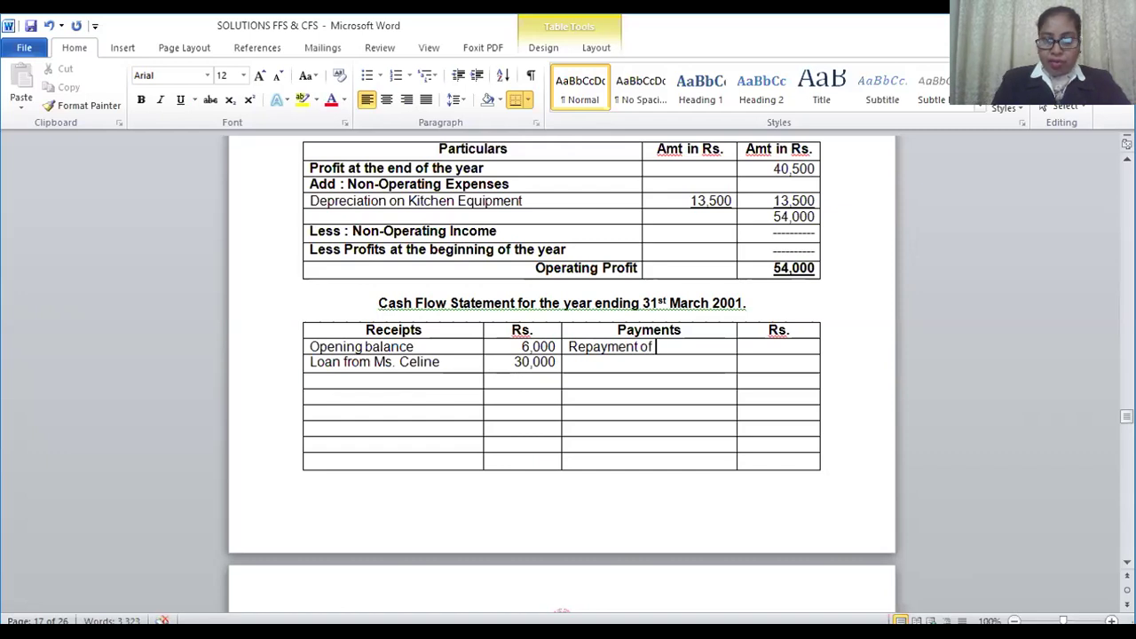
type("bank")
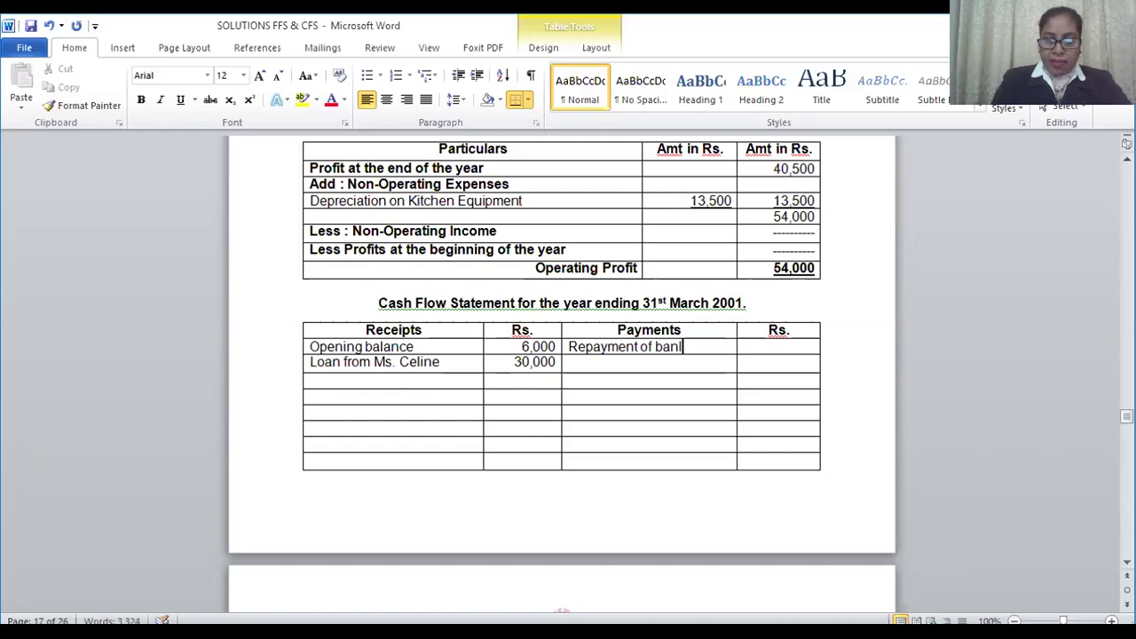
type(" loan")
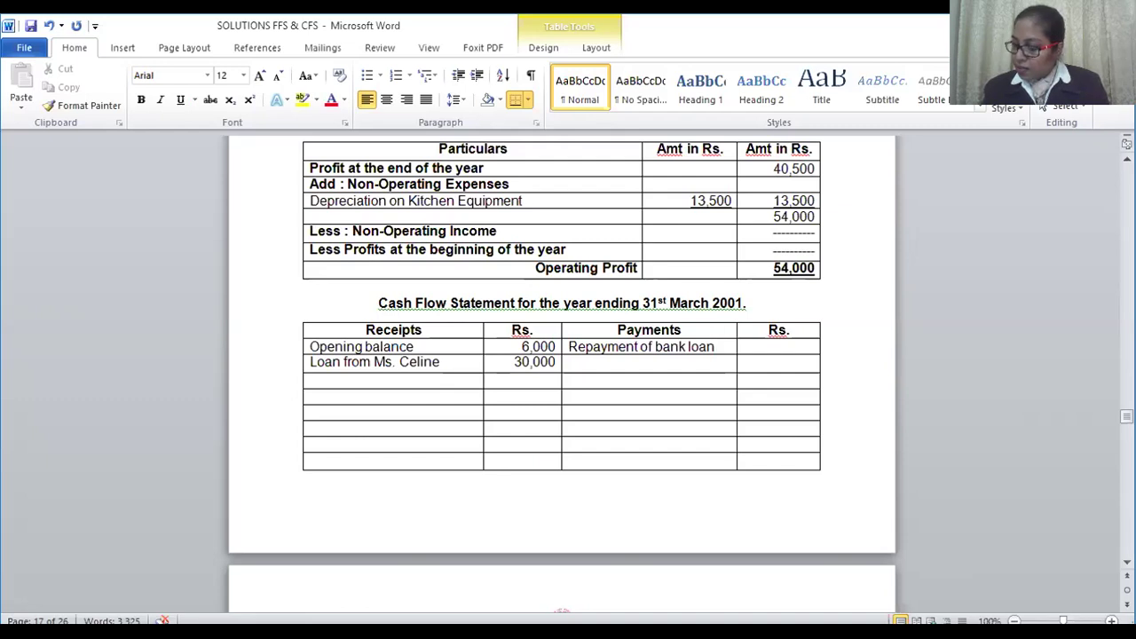
key("Tab")
key("ctrl+r")
type("7")
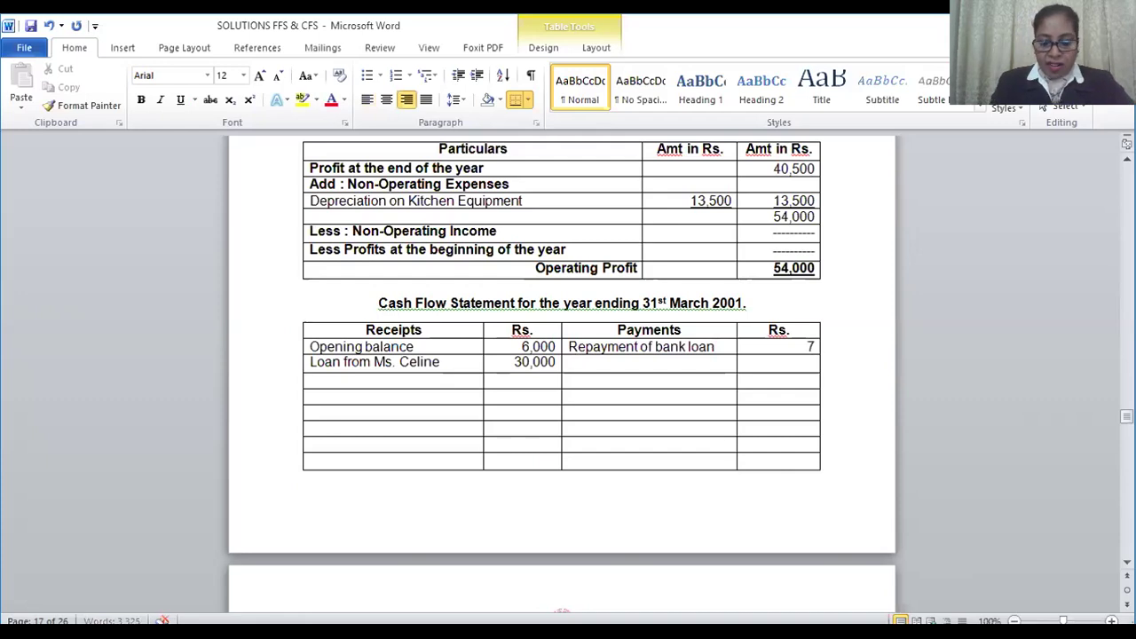
type(",500")
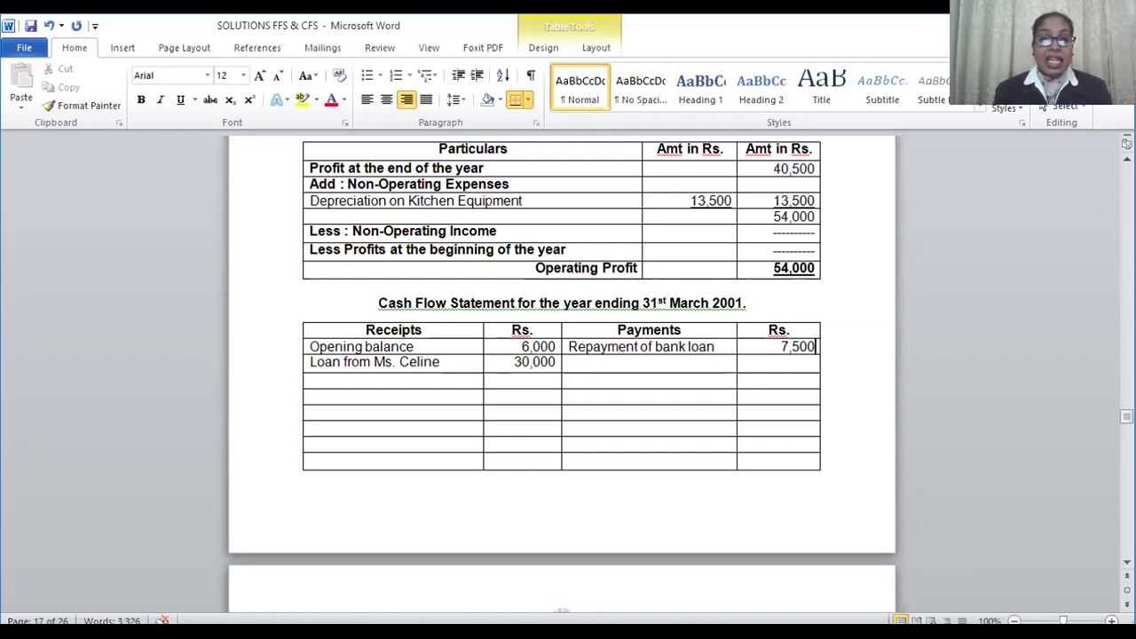
Step: Enter "Increase in Trade Creditors" with an amount of 7,500 as the third receipt in the Cash Flow Statement
left_click(348, 379)
type("in")
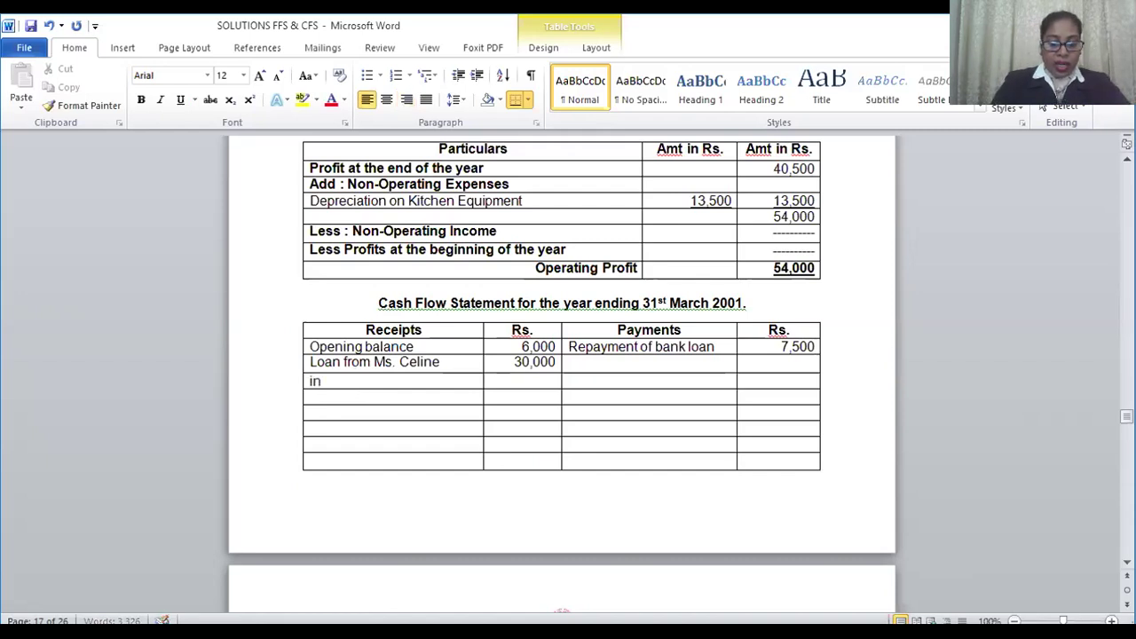
type("crease in ")
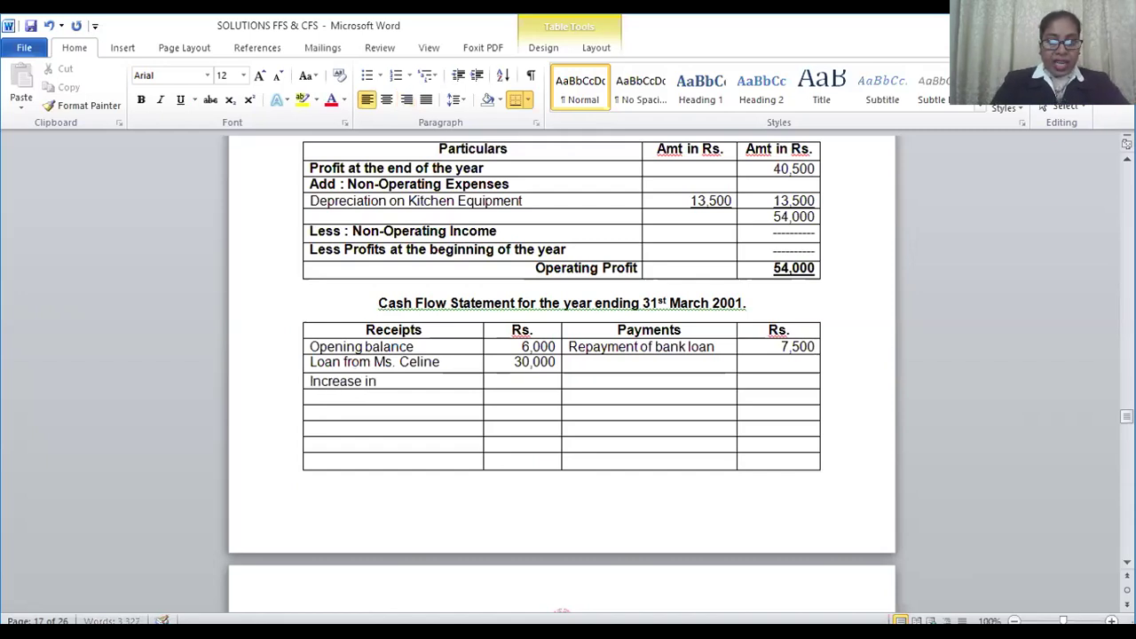
type("Trad")
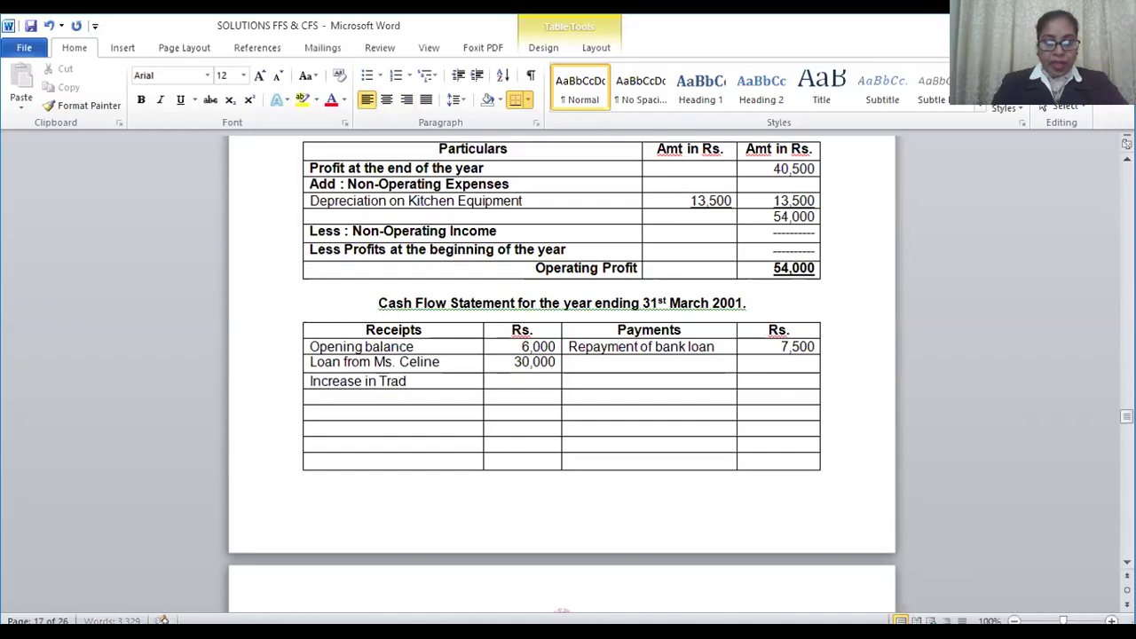
type("e Cre")
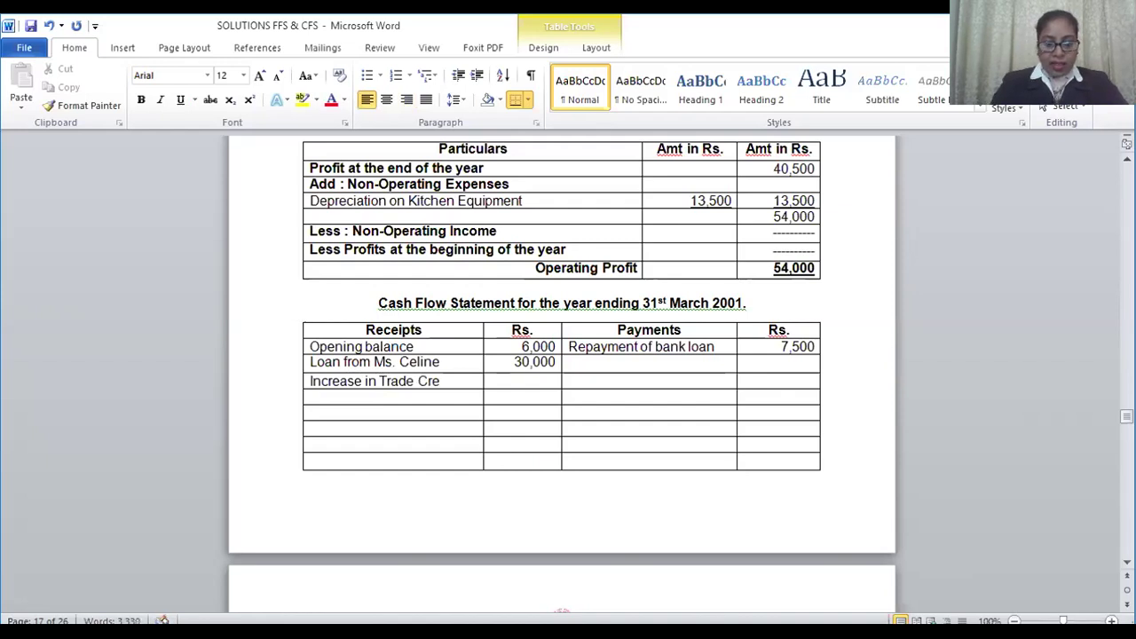
type("ditors")
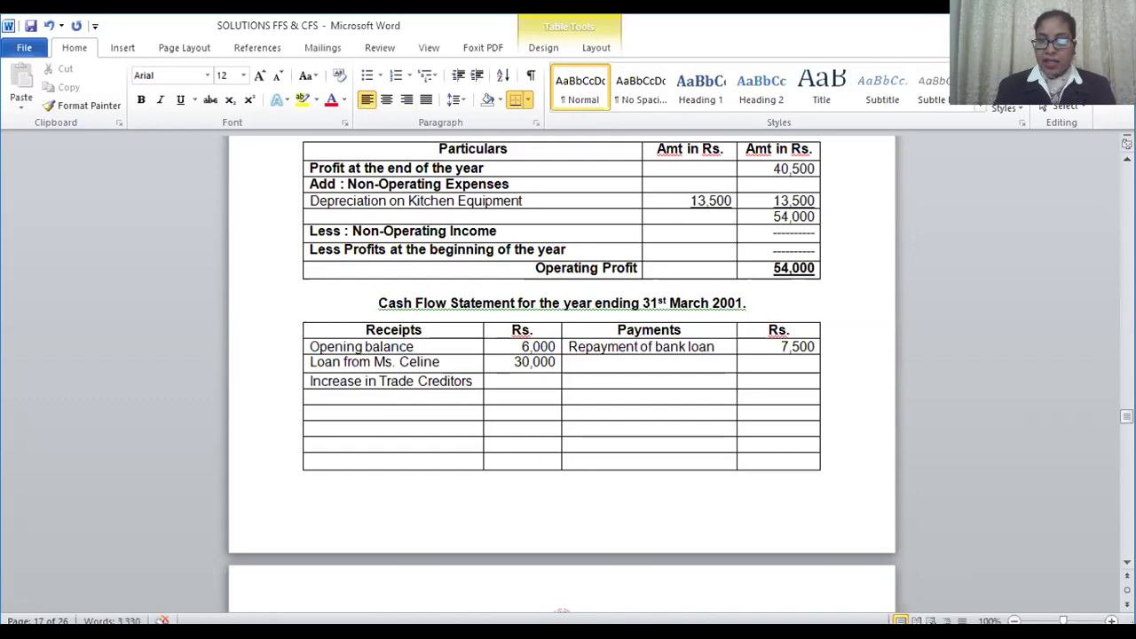
key("Tab")
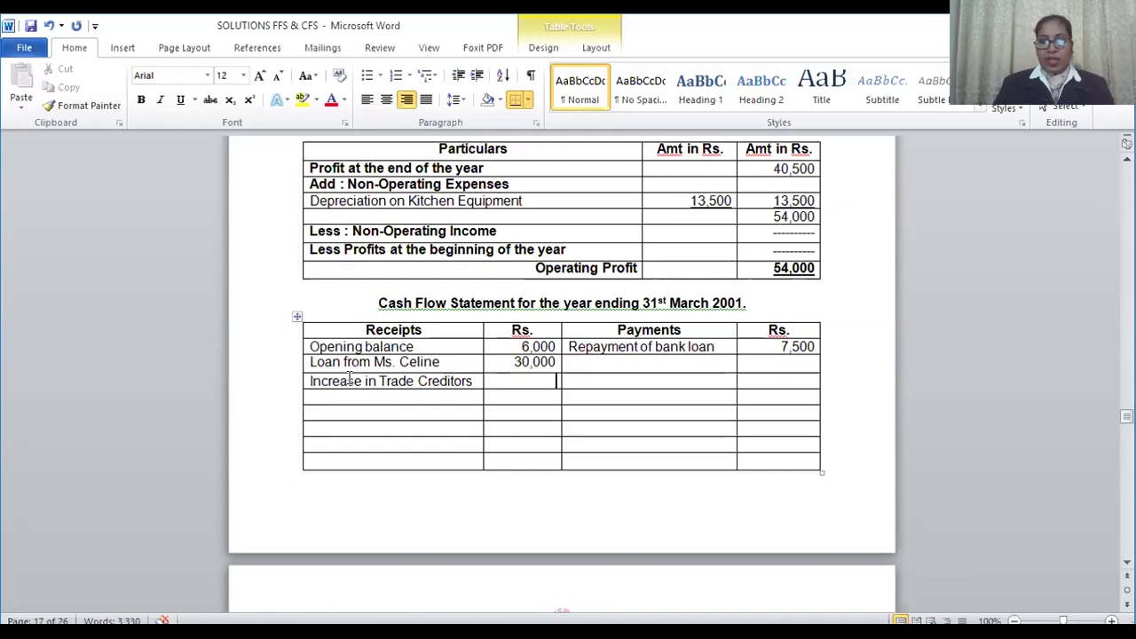
type("7")
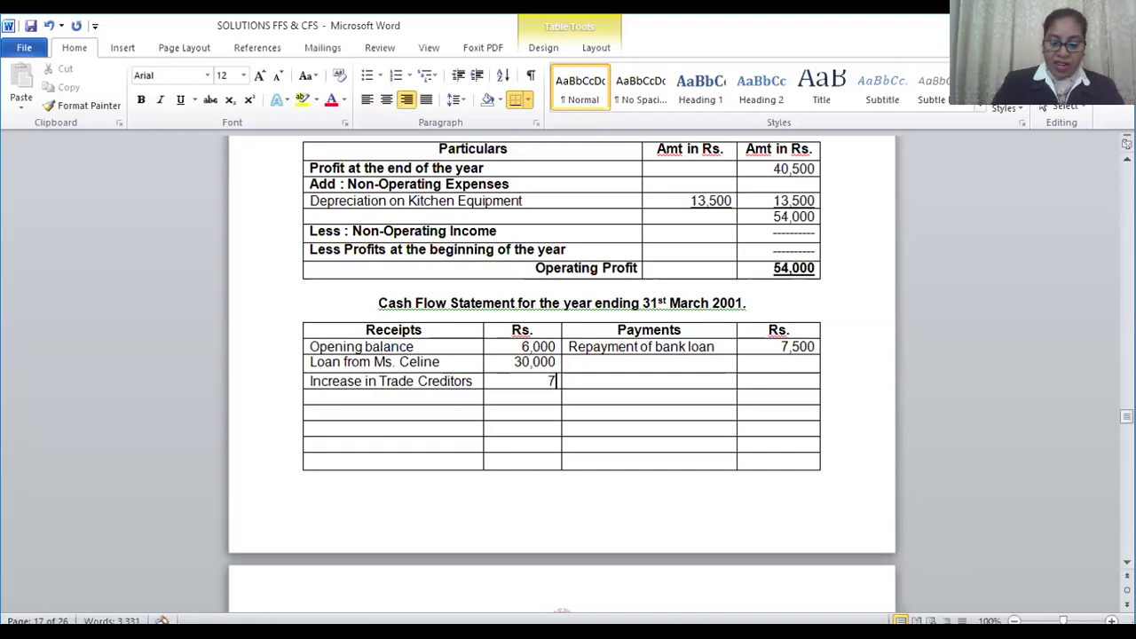
type(",500")
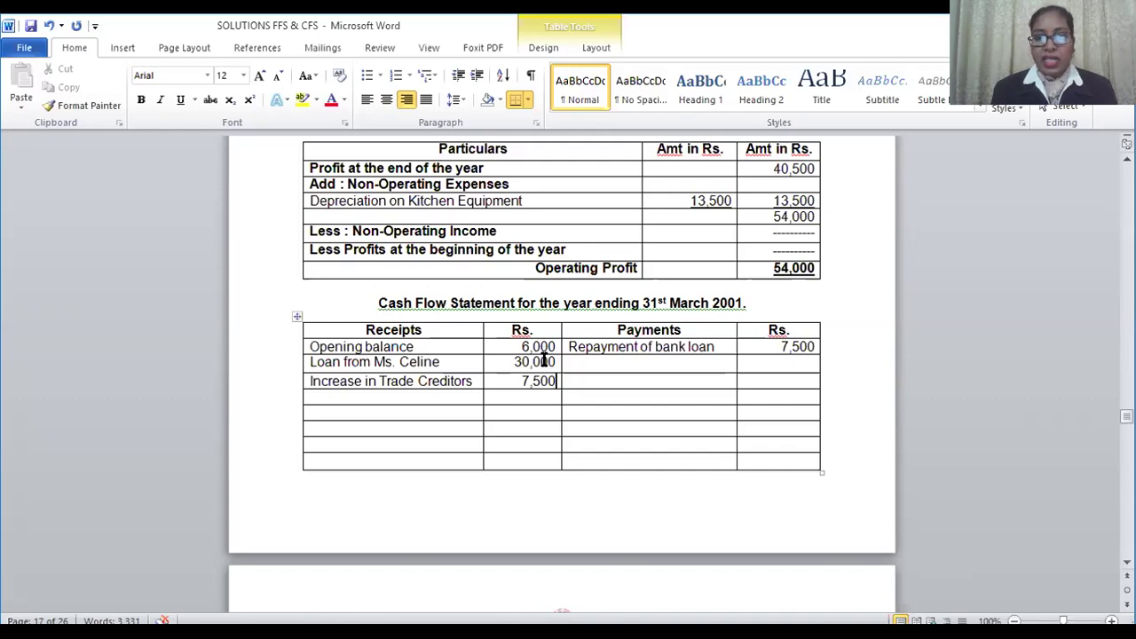
Step: Enter "Purchase of Hotel Premise" with an amount of 7,500 as the second payment in the Cash Flow Statement
left_click(573, 364)
type("p")
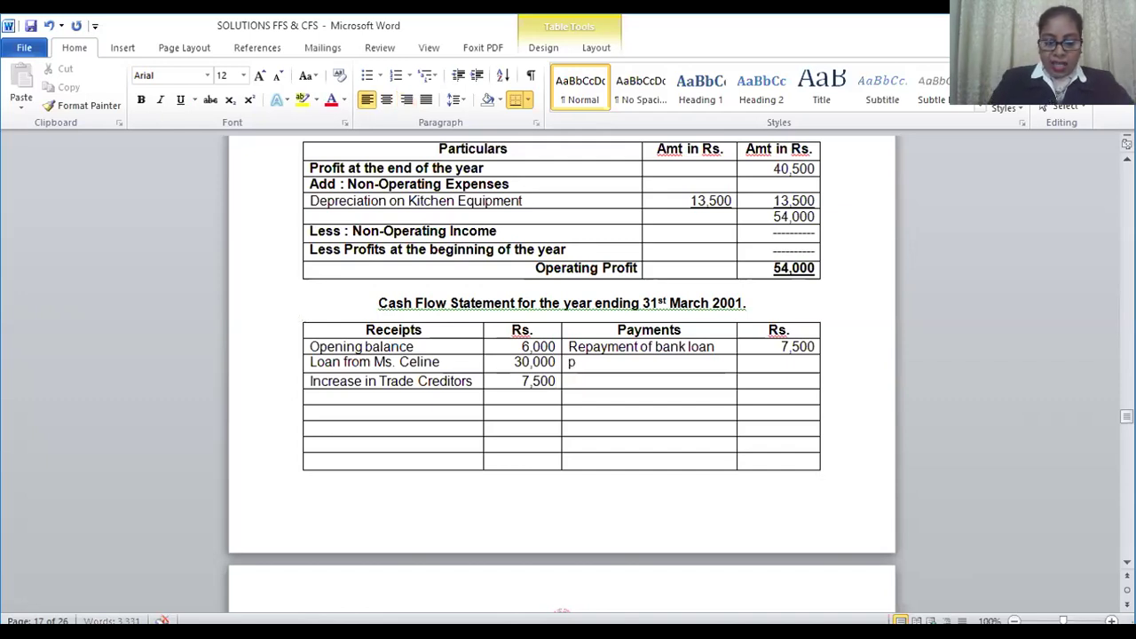
type("urchase")
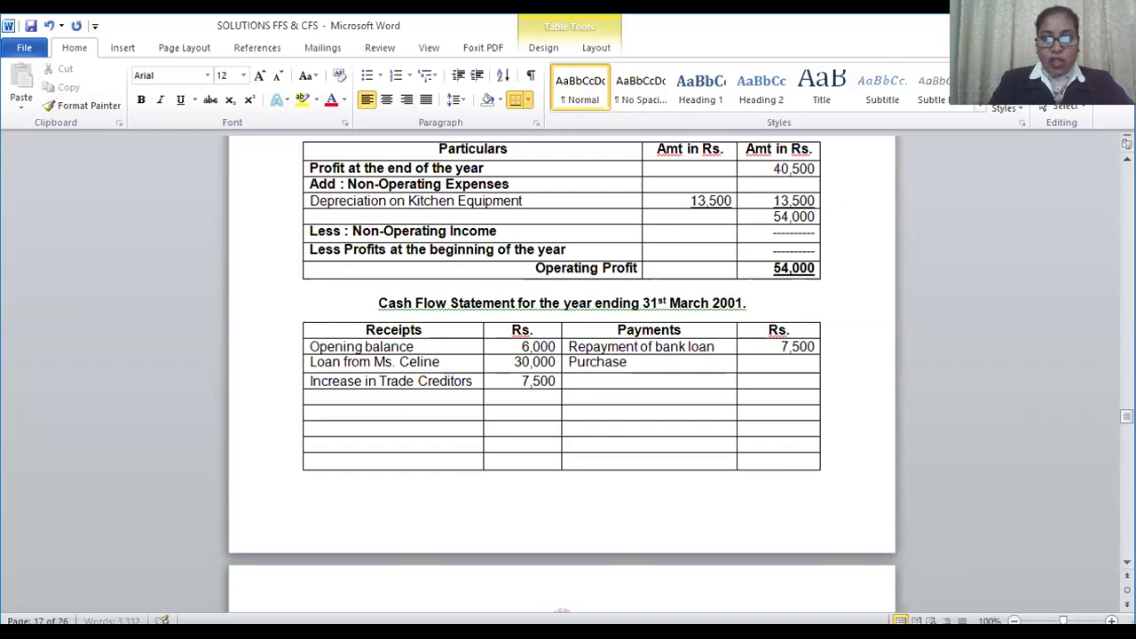
type(" of")
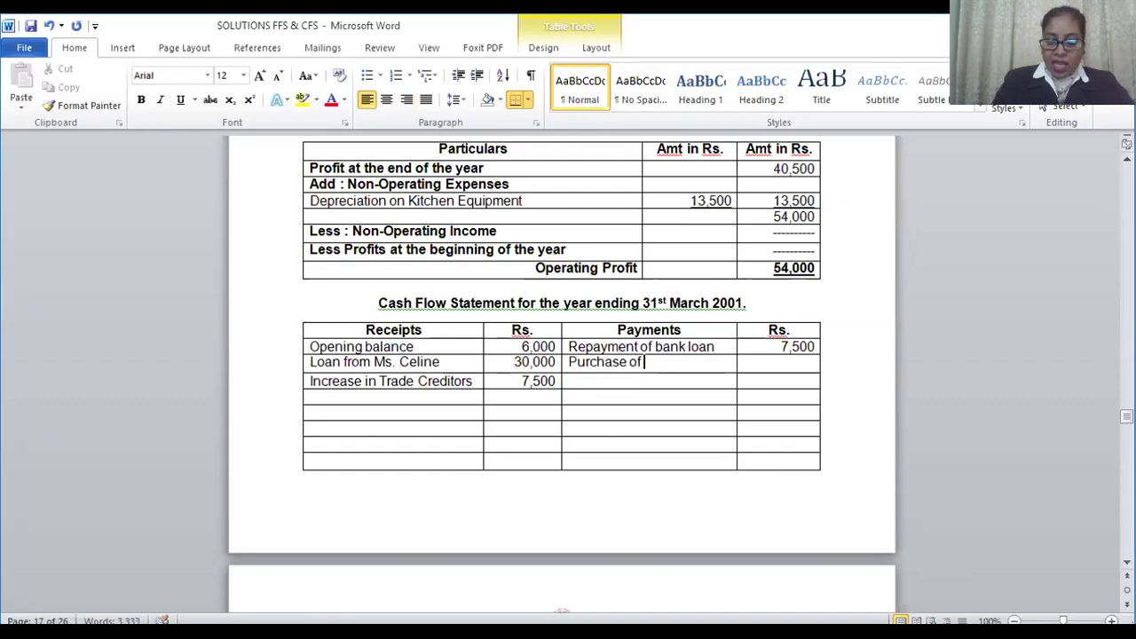
type(" Hotel")
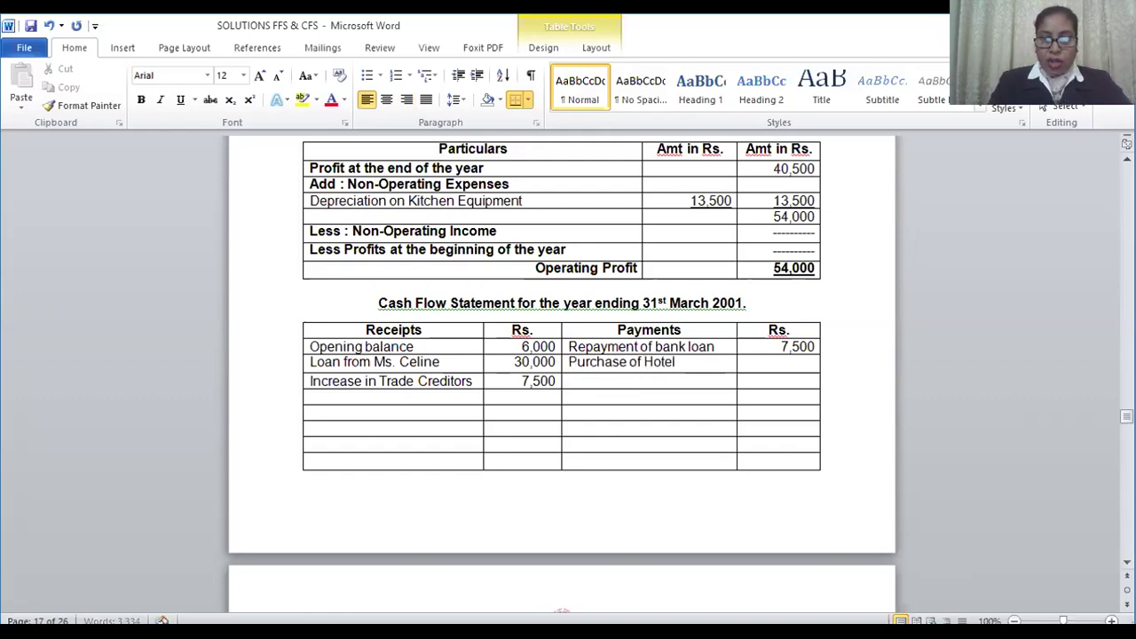
type(" Pre")
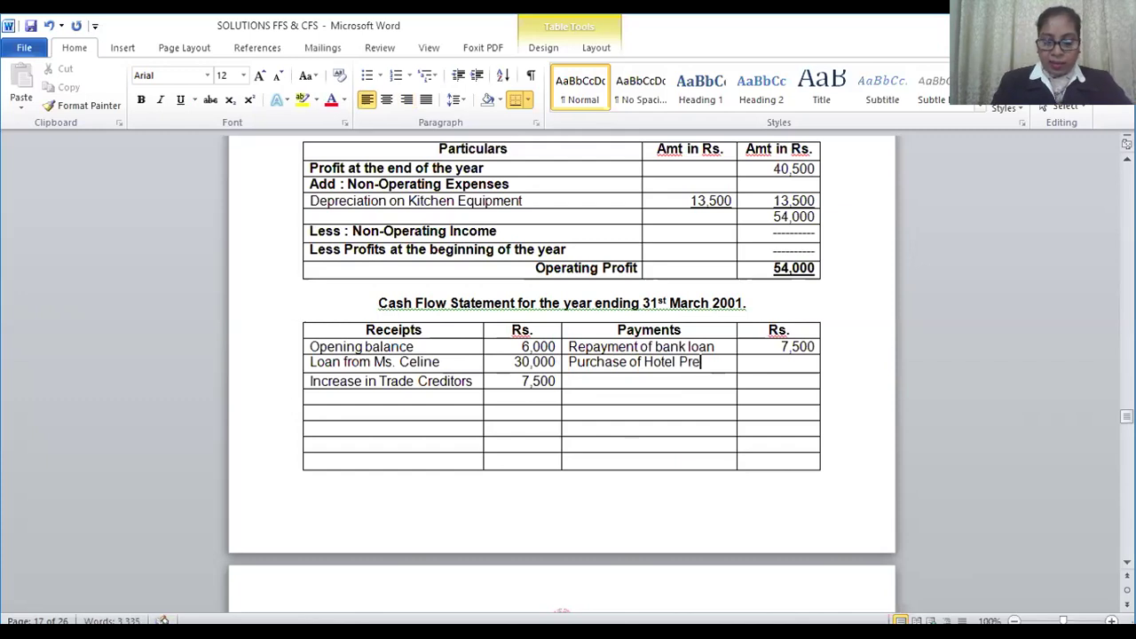
type("mises")
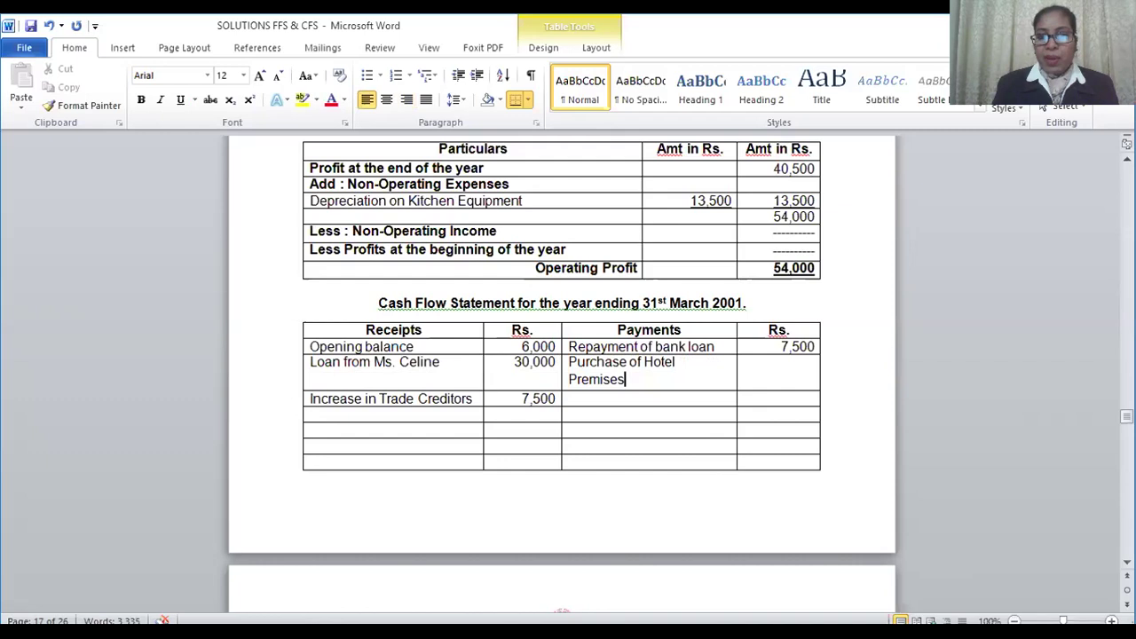
left_click_drag(1126, 415, 1126, 414)
key("BackSpace")
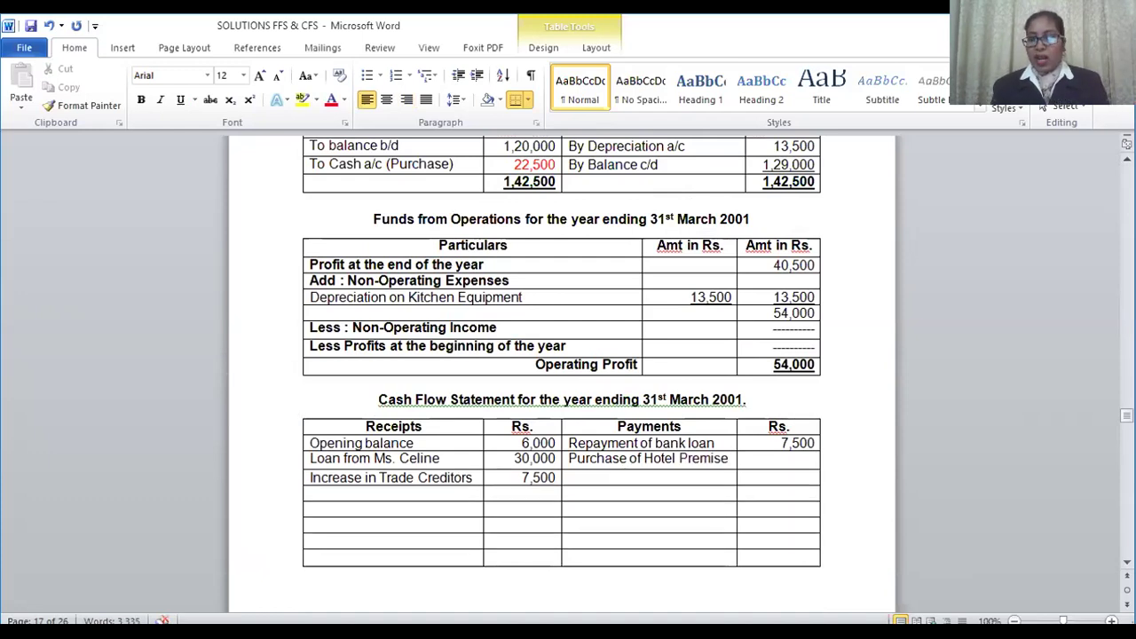
key("Tab")
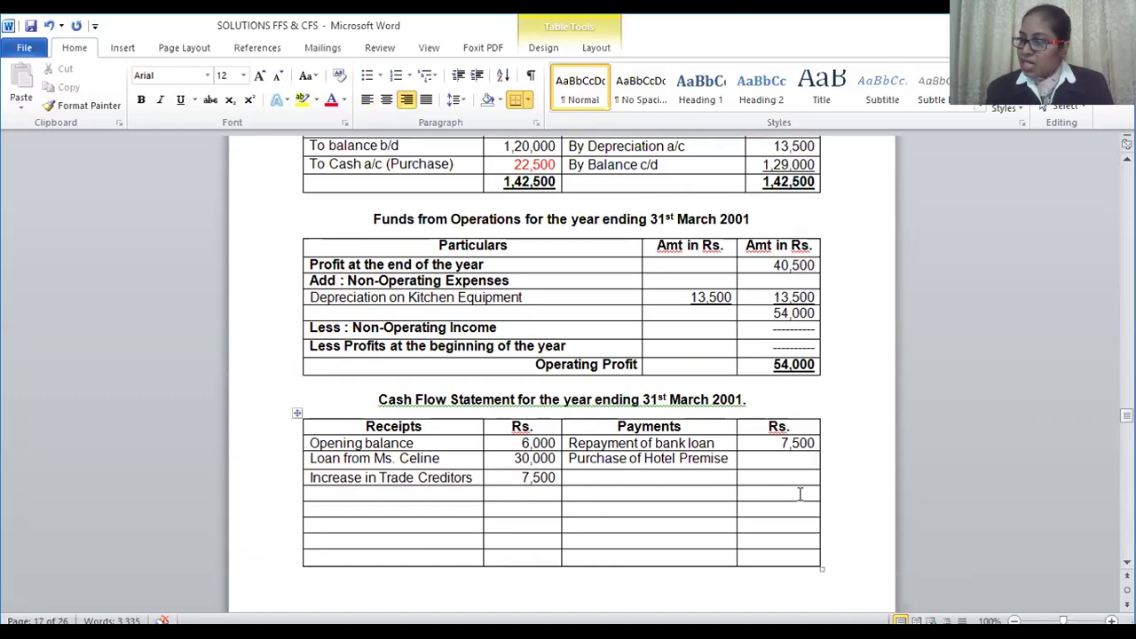
type("7,")
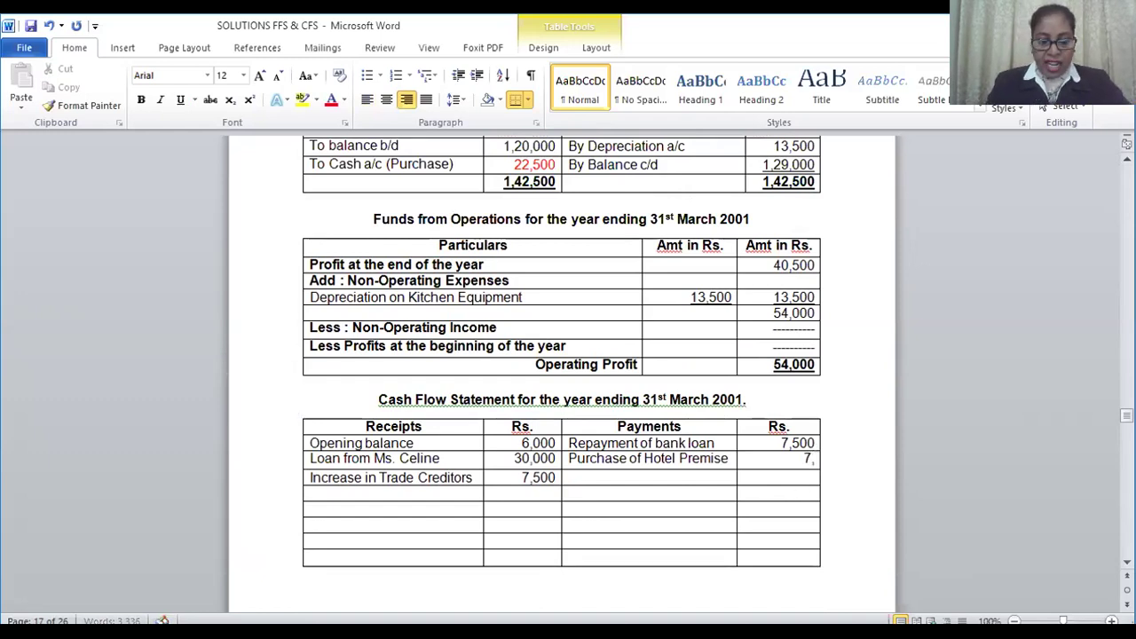
type("500")
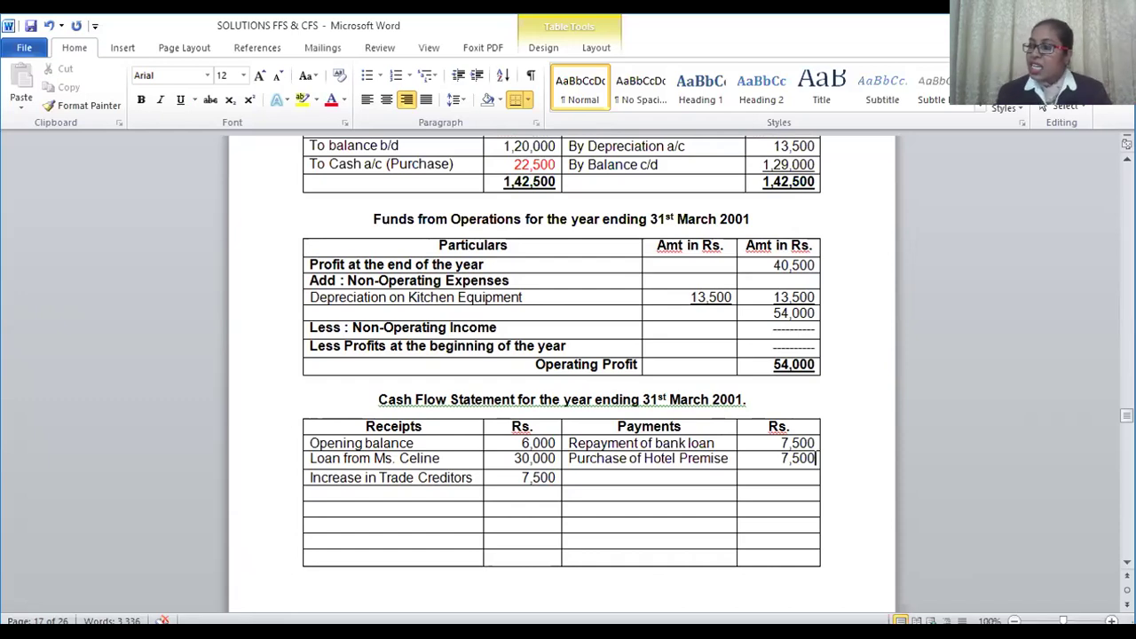
type("fr")
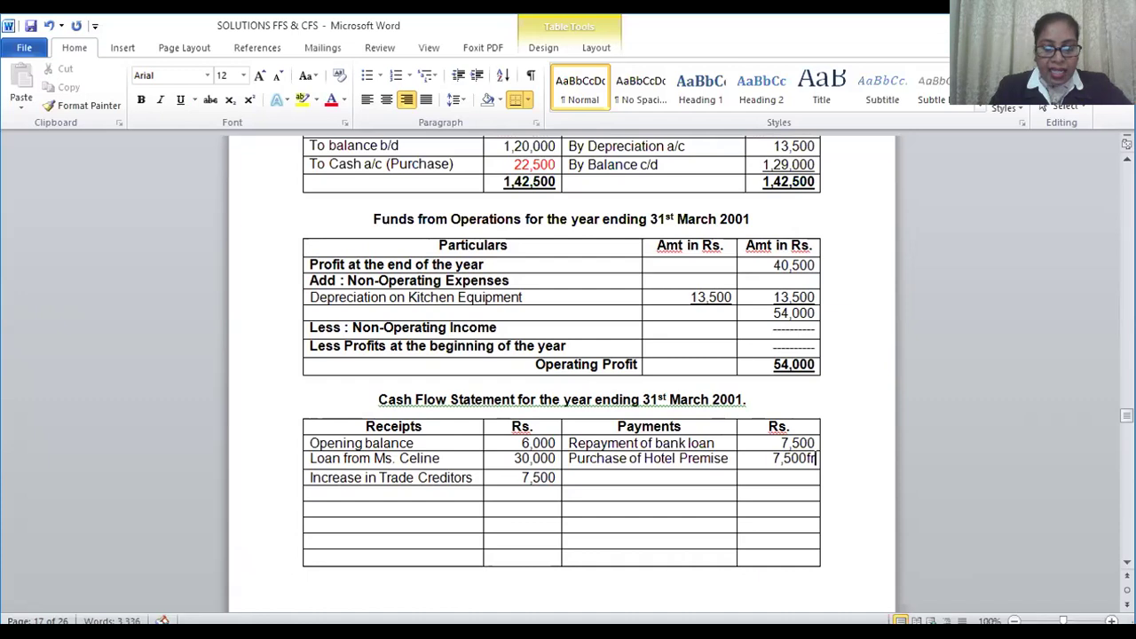
key("BackSpace")
key("BackSpace")
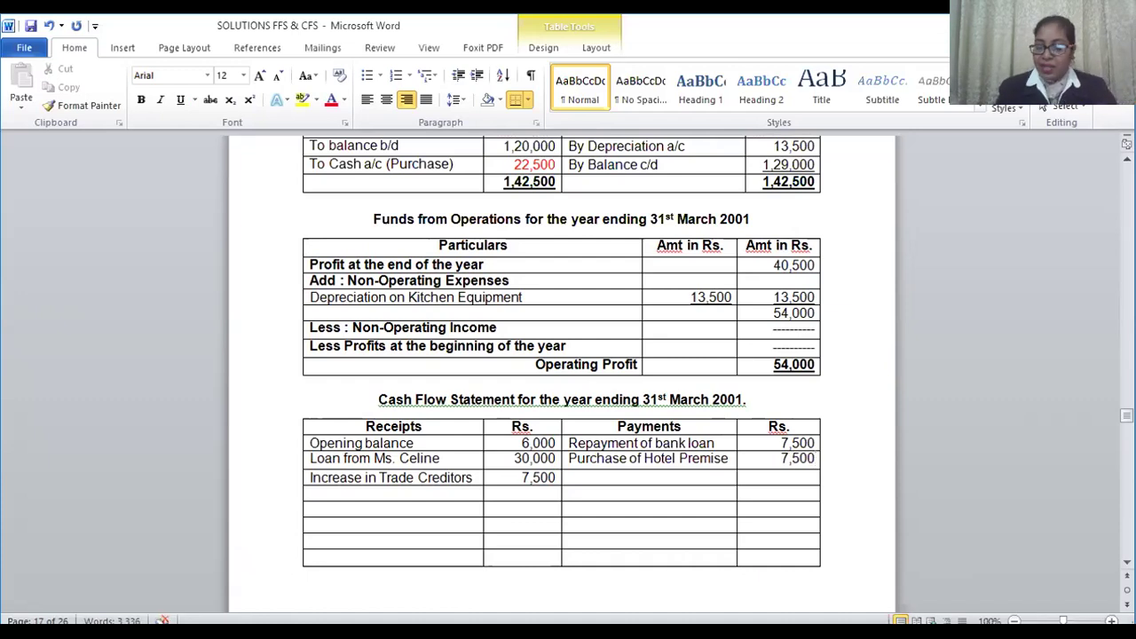
Step: Enter "Purchase of Freehold Land" with an amount of 15,000 as the third payment in the Cash Flow Statement
left_click(424, 497)
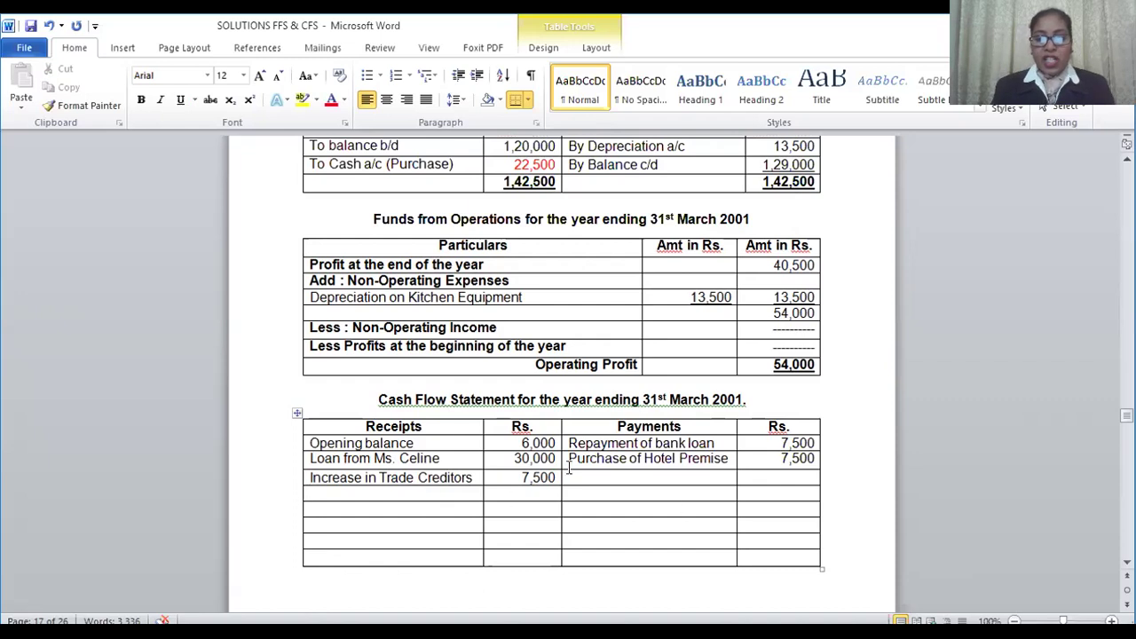
type("purchase of")
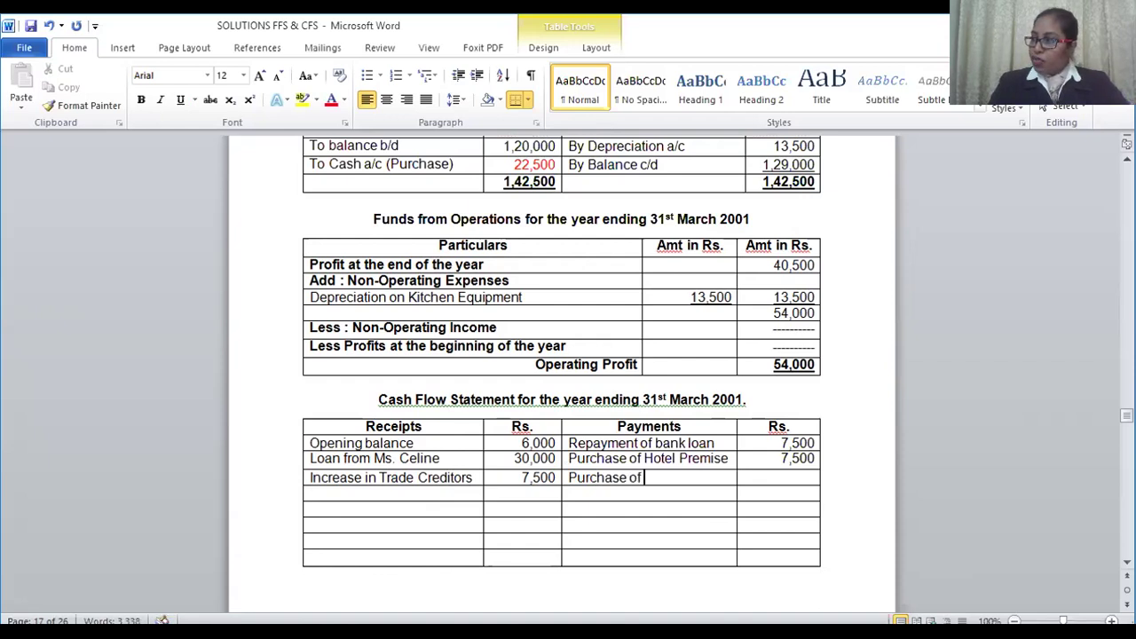
type(" Free")
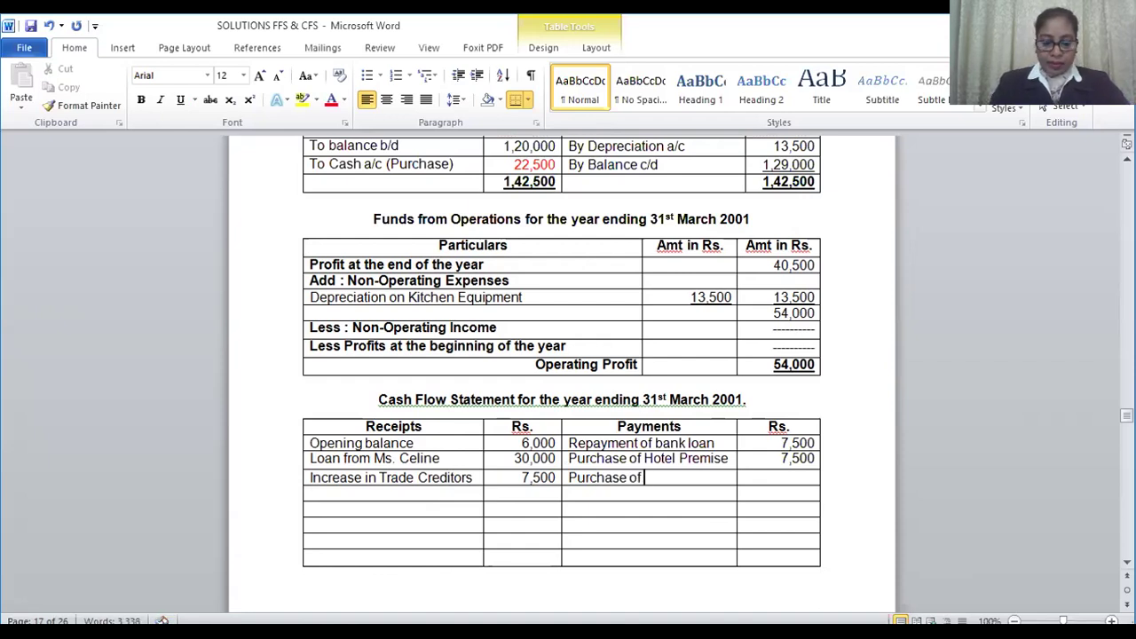
type("h")
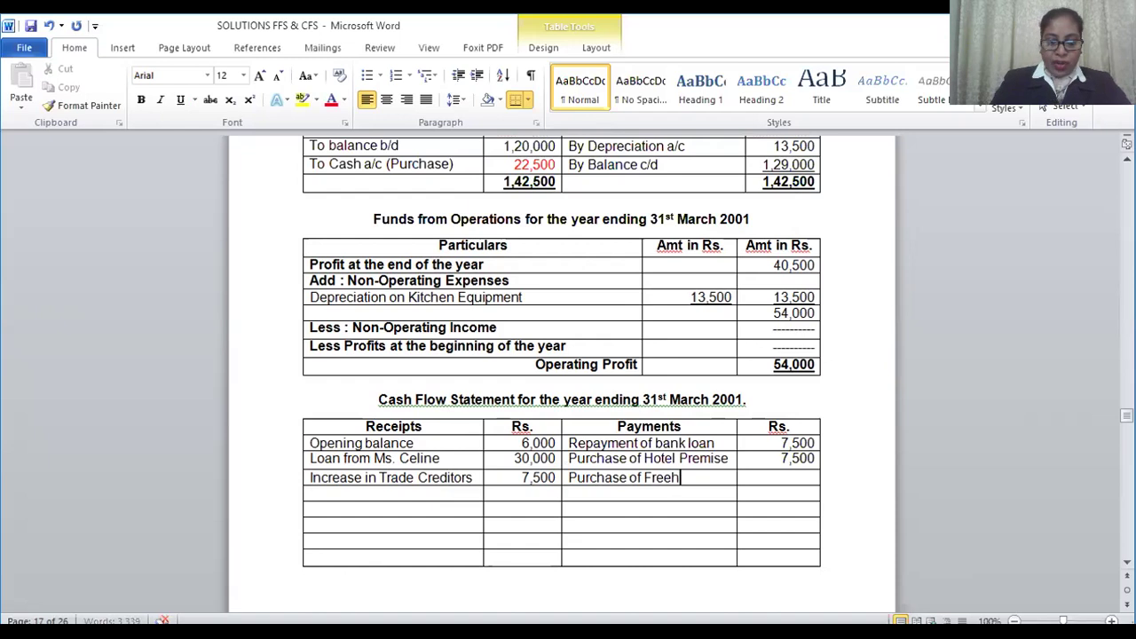
type("old land")
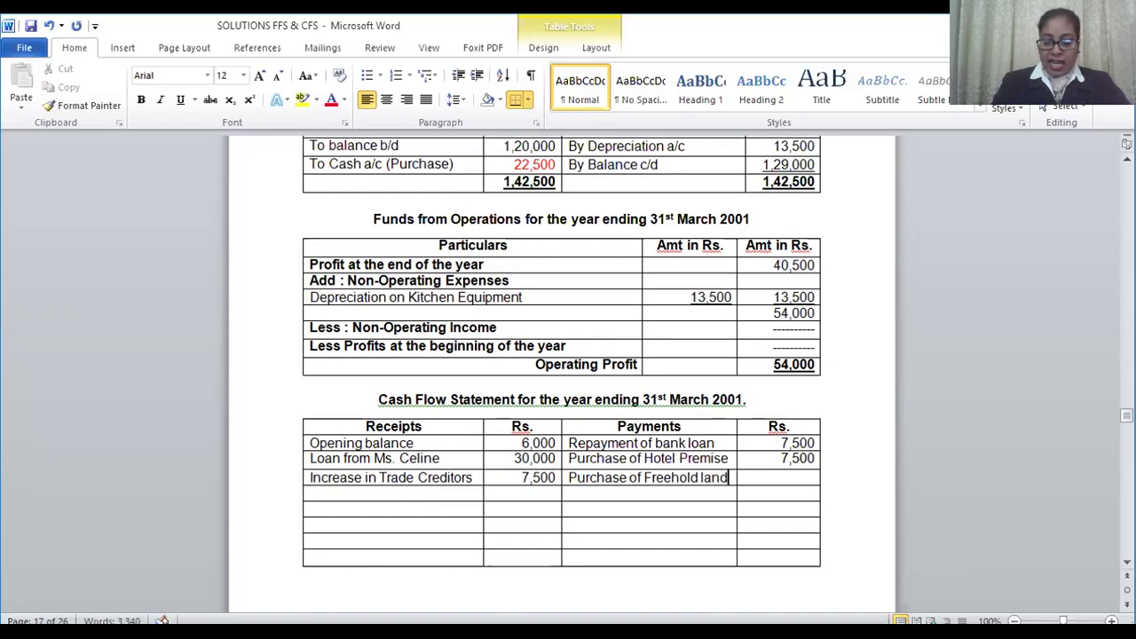
key("Left")
key("Left")
key("Left")
key("BackSpace")
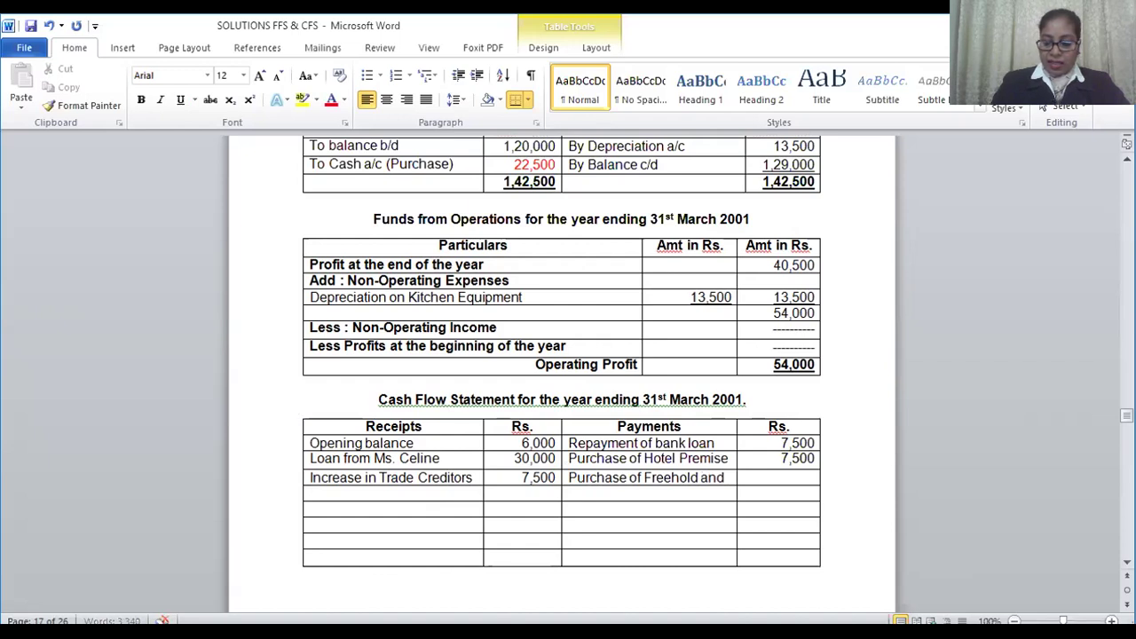
type("L")
key("Right")
key("Right")
key("Right")
key("Right")
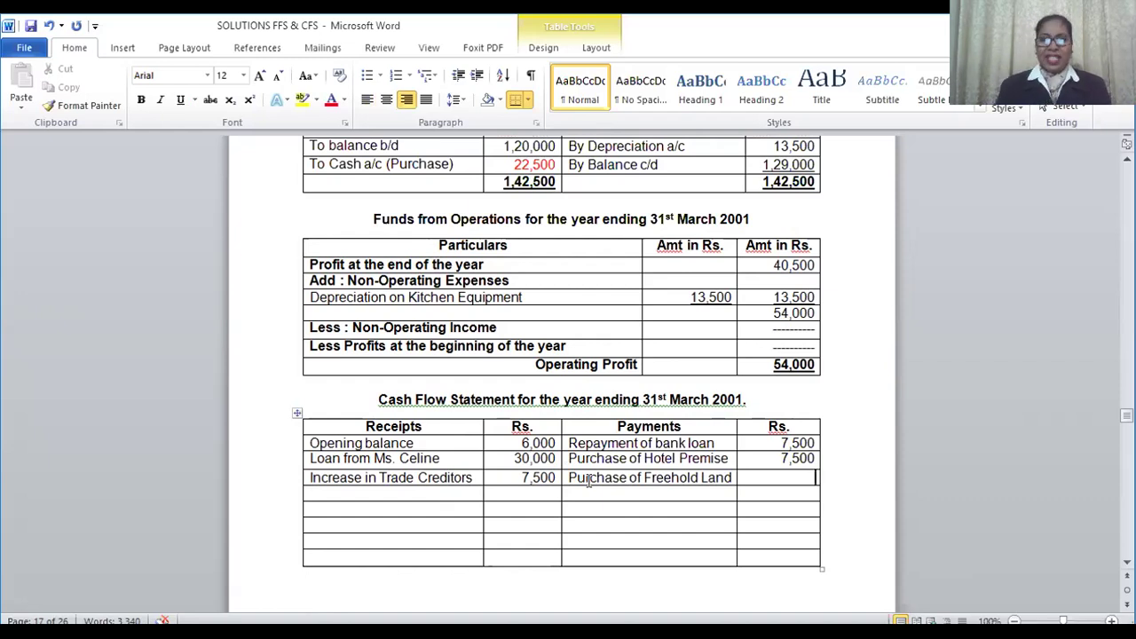
type("1")
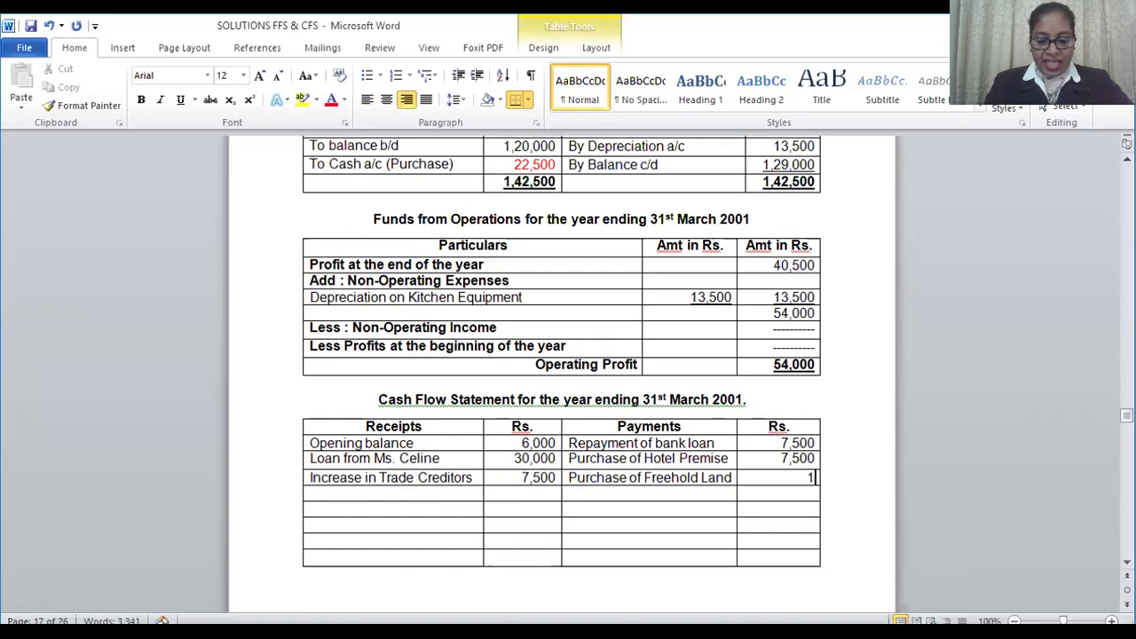
type("5,000")
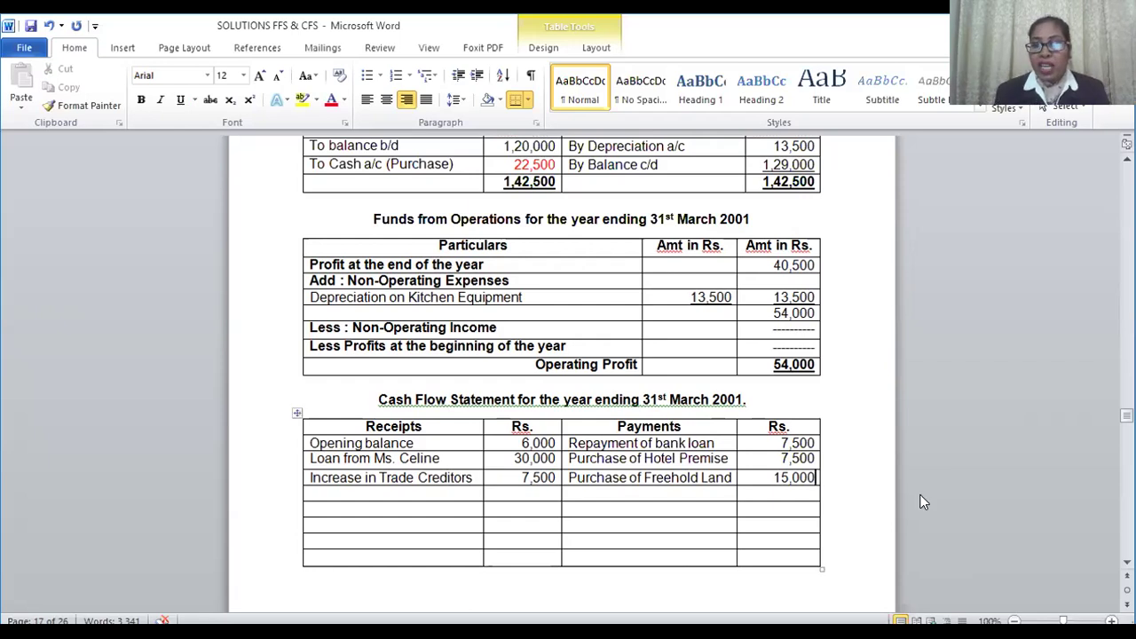
Step: Enter "Purchase of Kitchen Equip" with an amount of 22,500 as the fourth payment in the Cash Flow Statement
left_click_drag(1126, 414, 1125, 412)
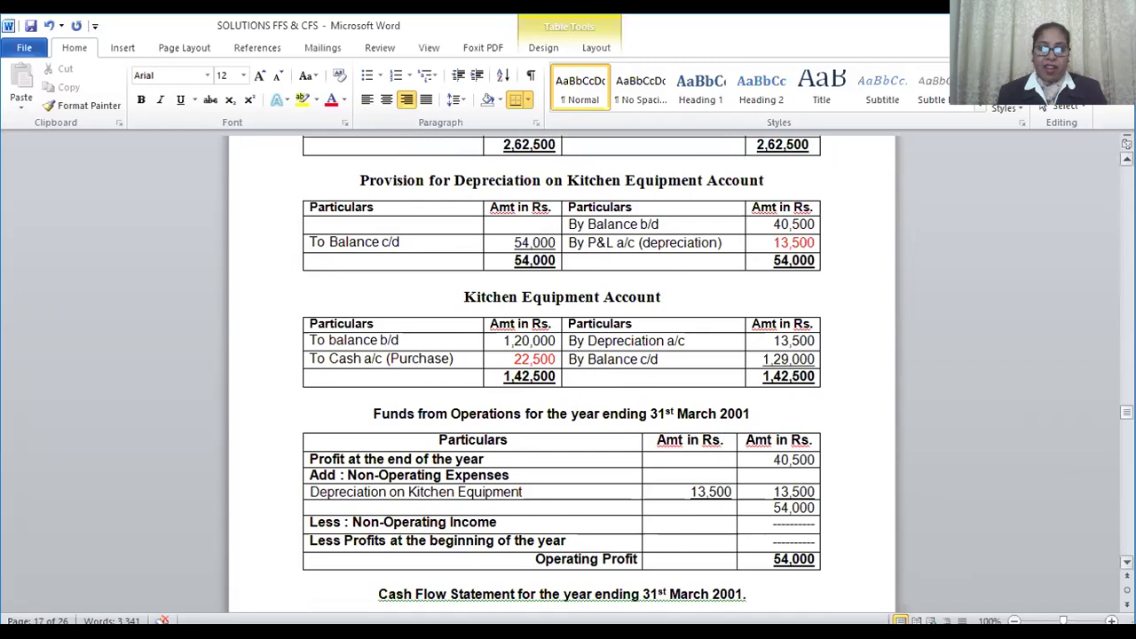
scroll(789, 399, "down", 4)
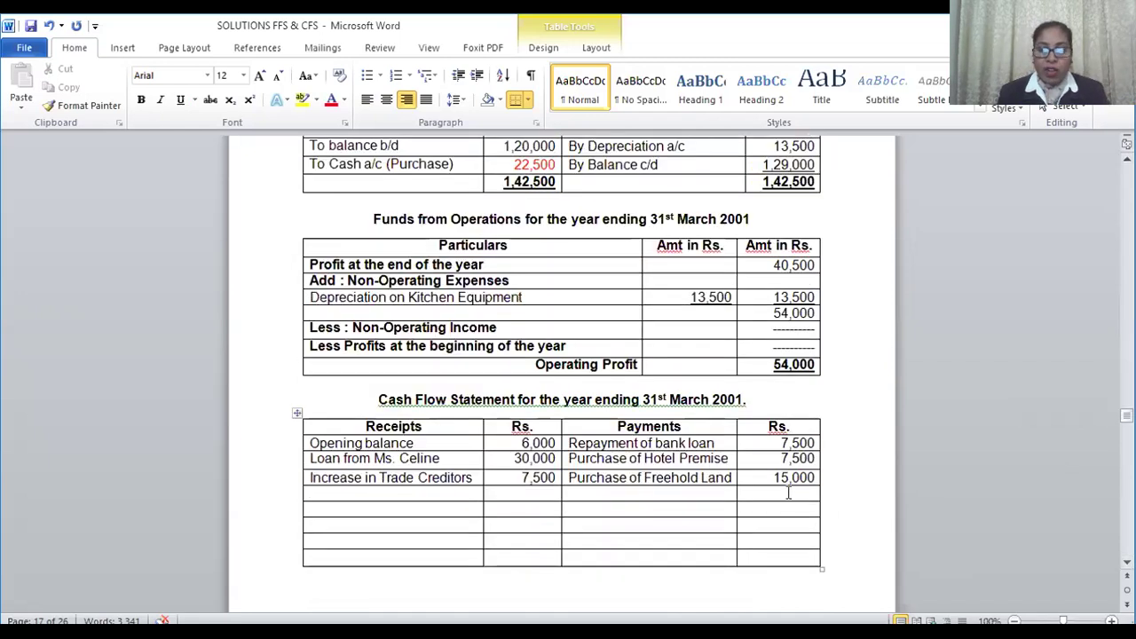
left_click(572, 494)
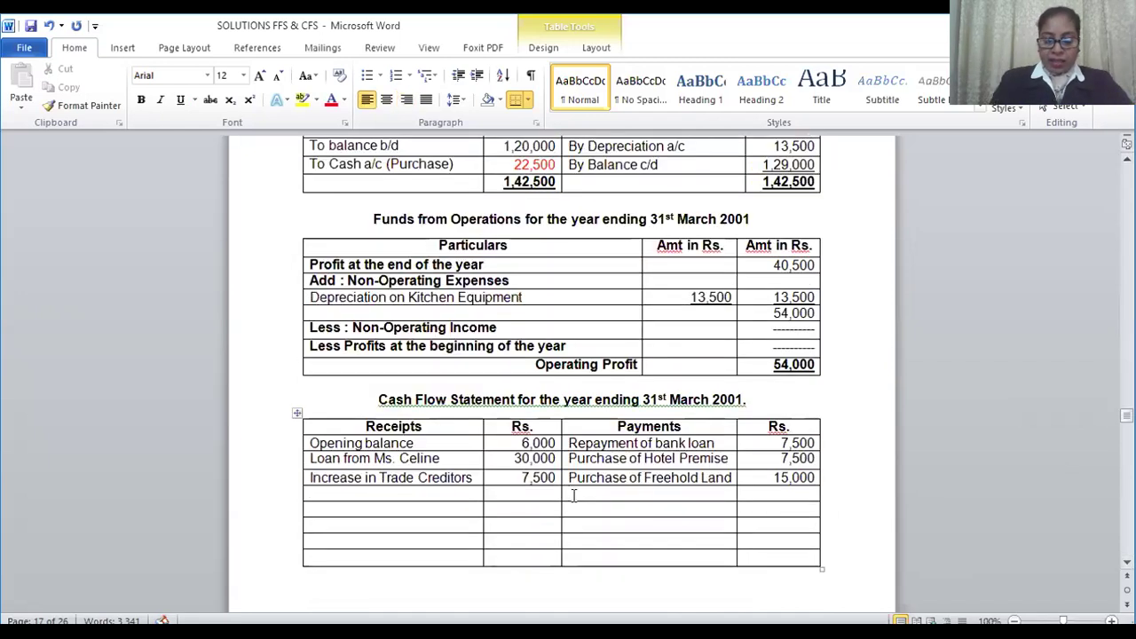
type("Purchase")
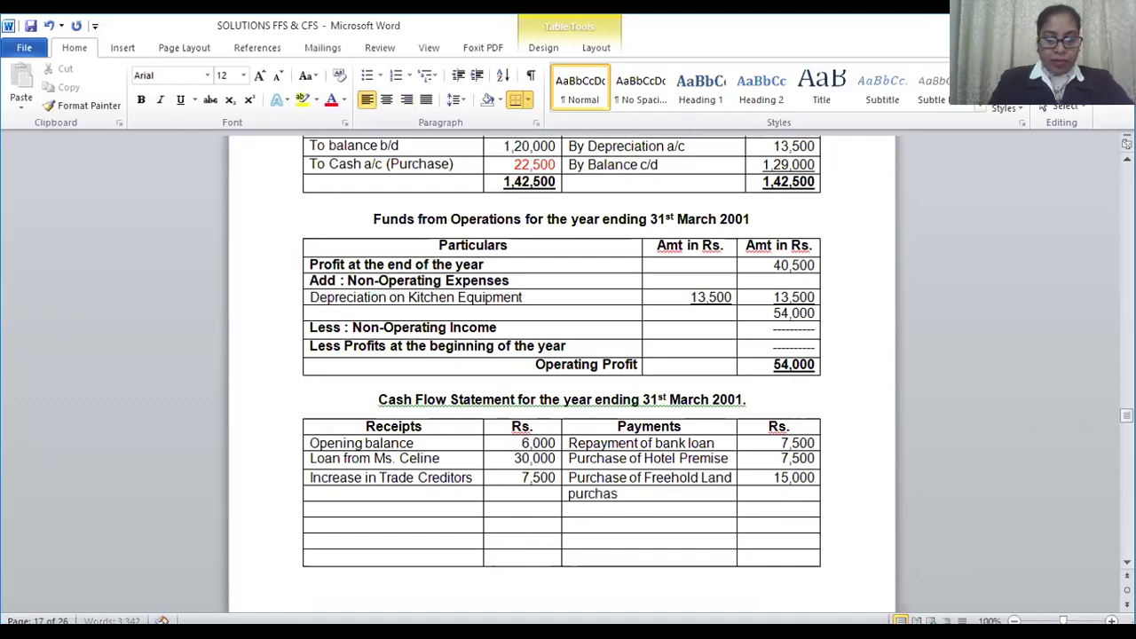
type(" of")
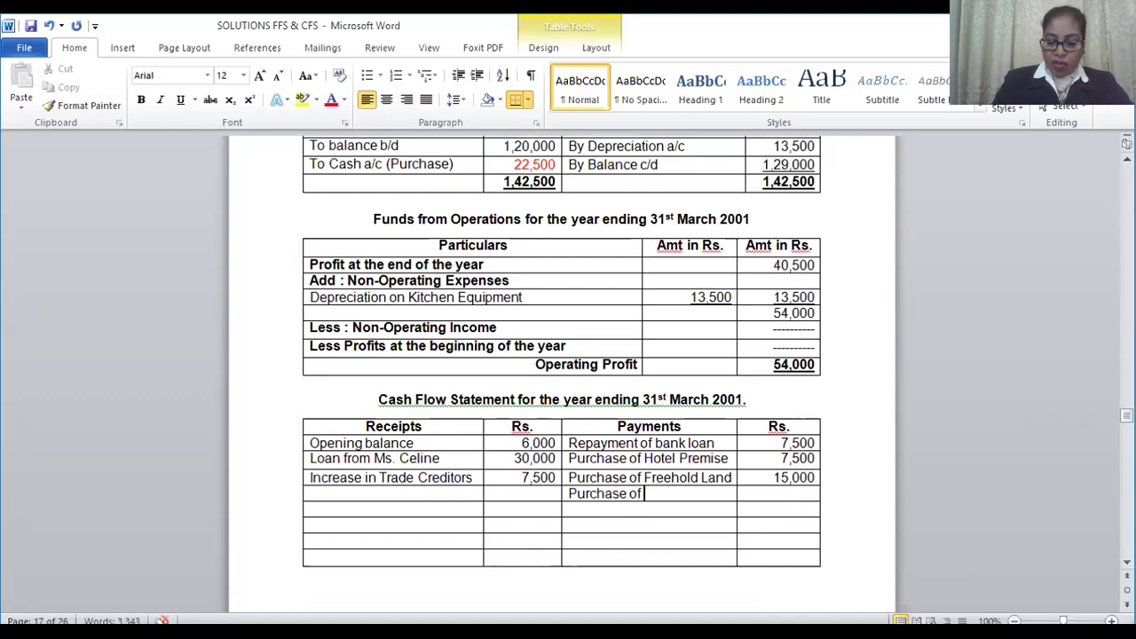
type(" Kit")
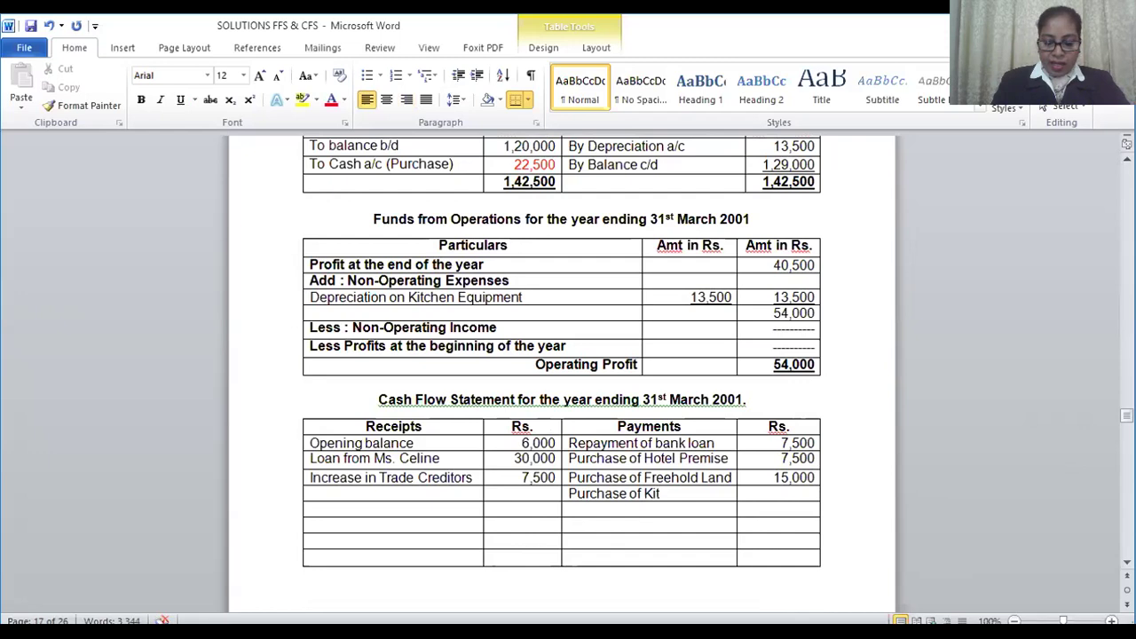
type("che")
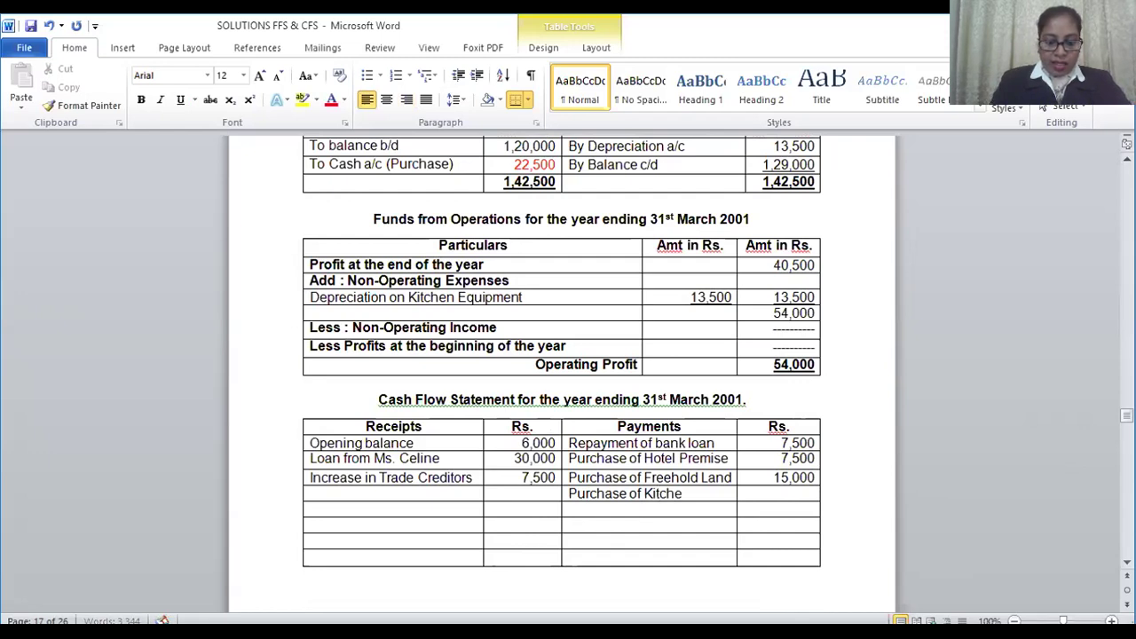
type("n E")
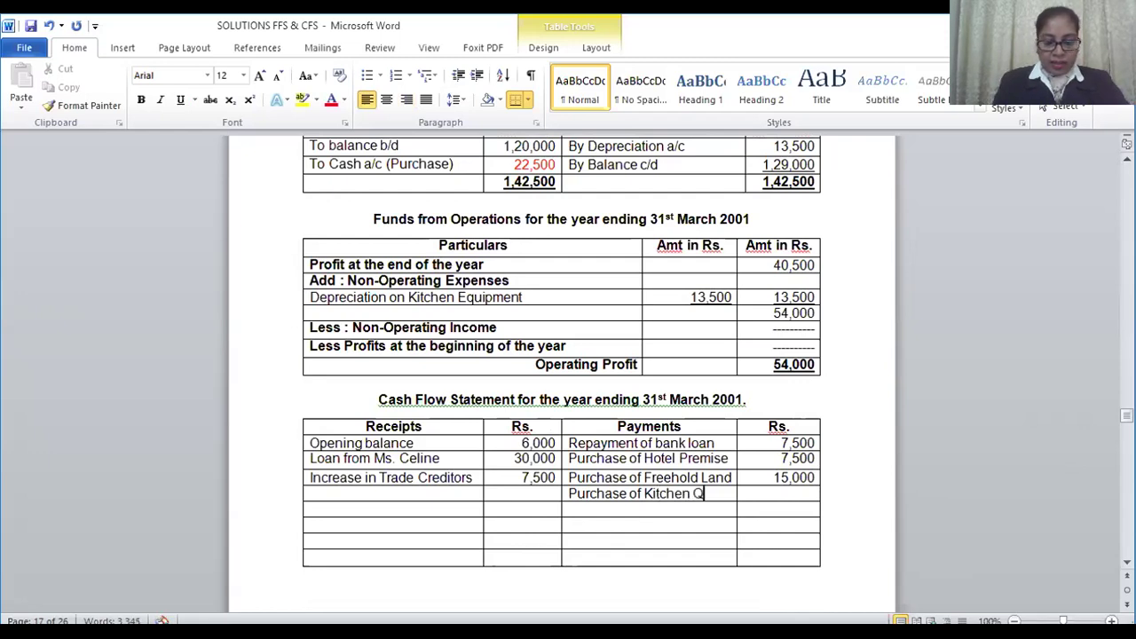
key("BackSpace")
type("Equip")
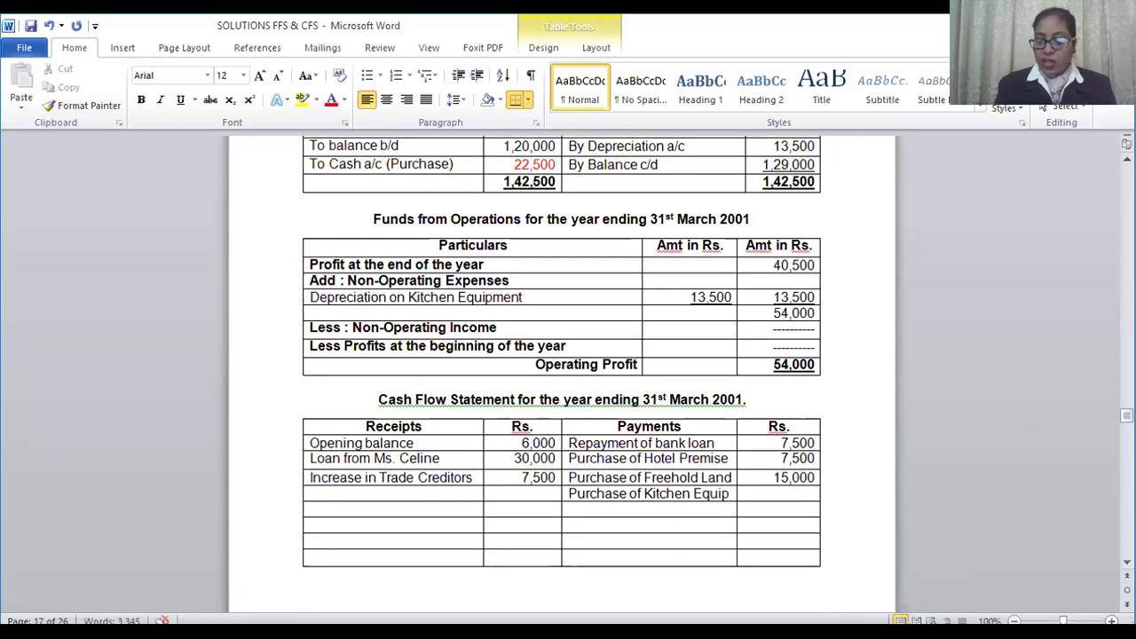
key("Tab")
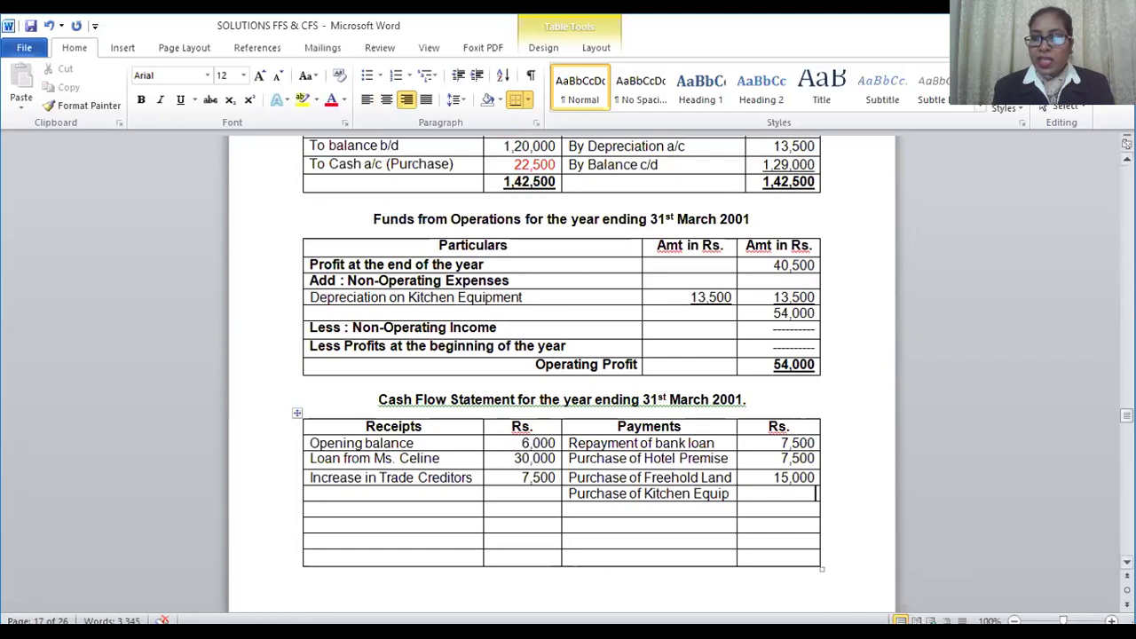
left_click_drag(1126, 415, 1126, 414)
type("22")
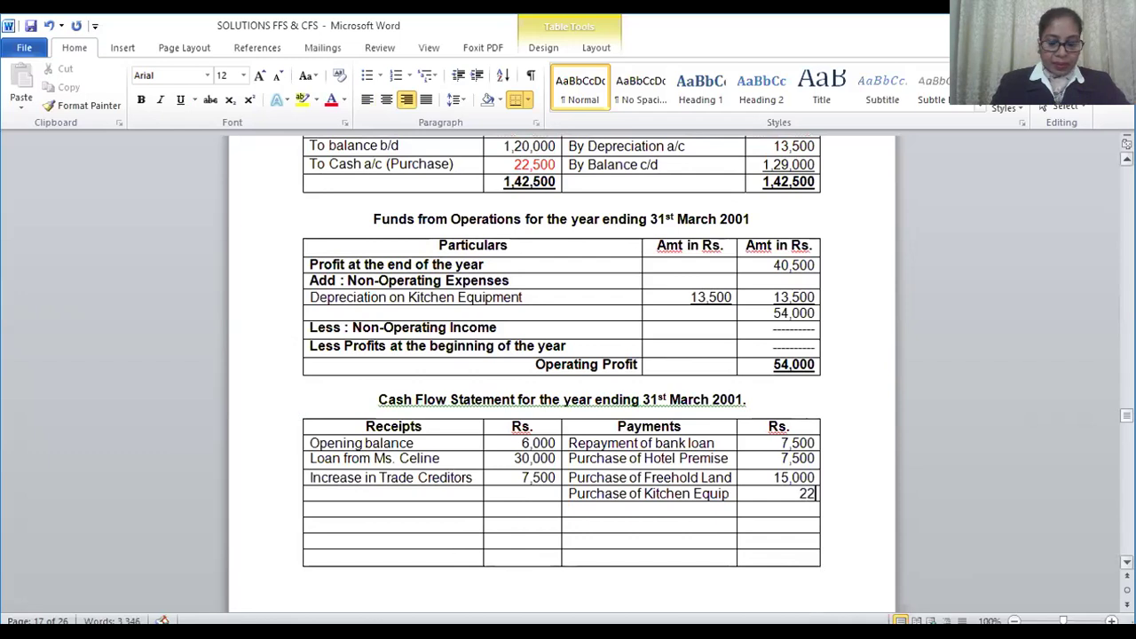
type(",500")
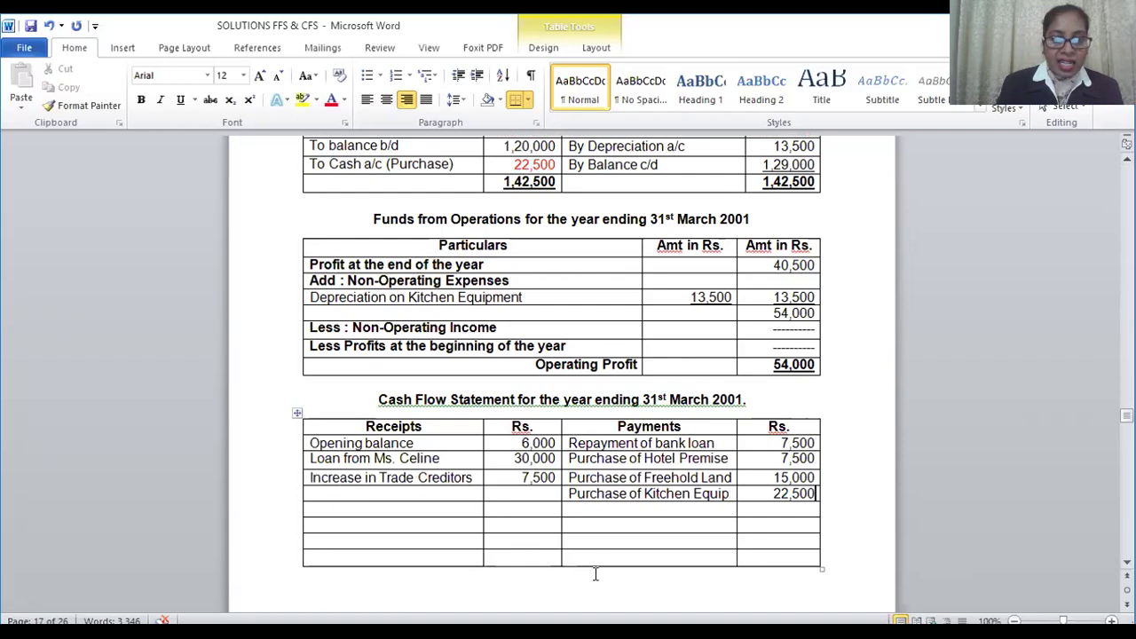
Step: Enter "Decrease in Stock" with an amount of 4,500 as the fourth receipt in the Cash Flow Statement
left_click(328, 490)
type("d")
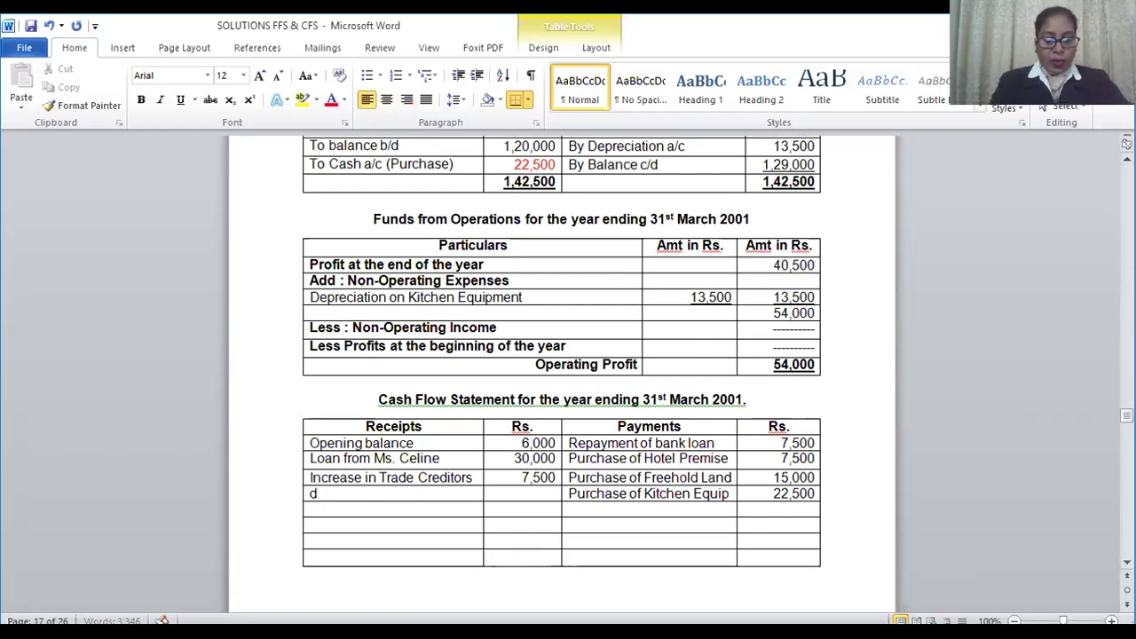
type("ecrease ")
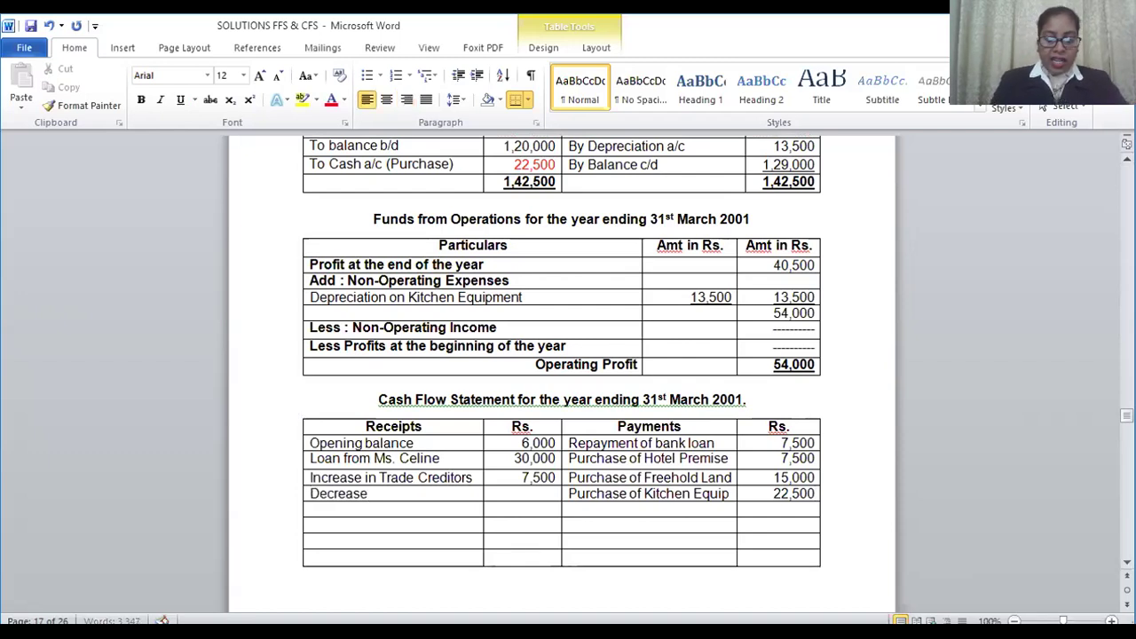
type("in ")
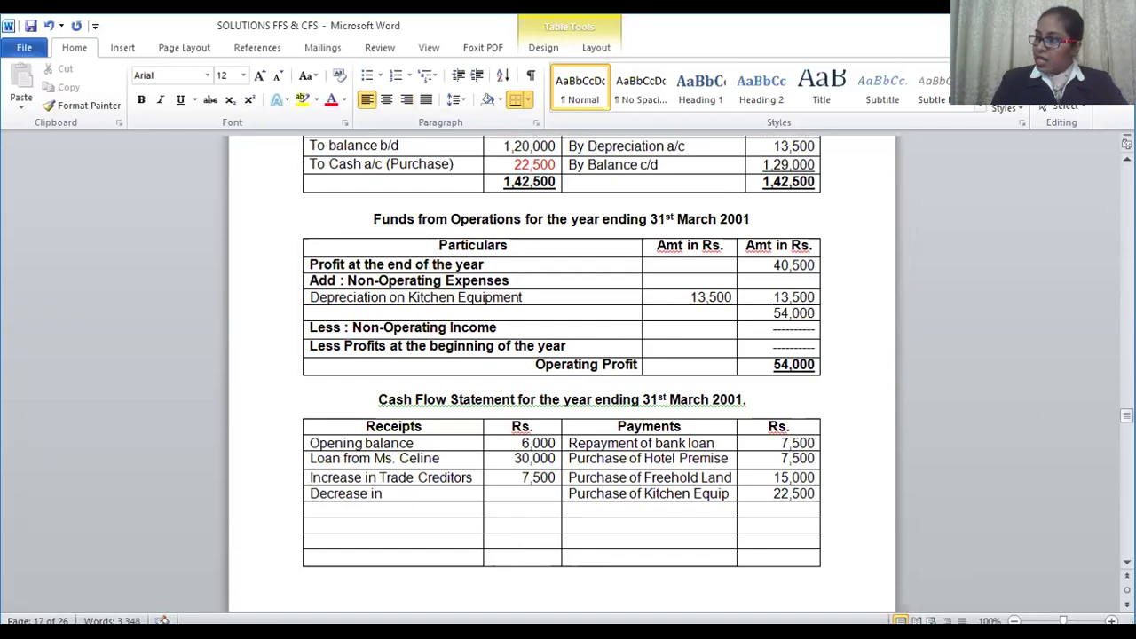
type("Stock")
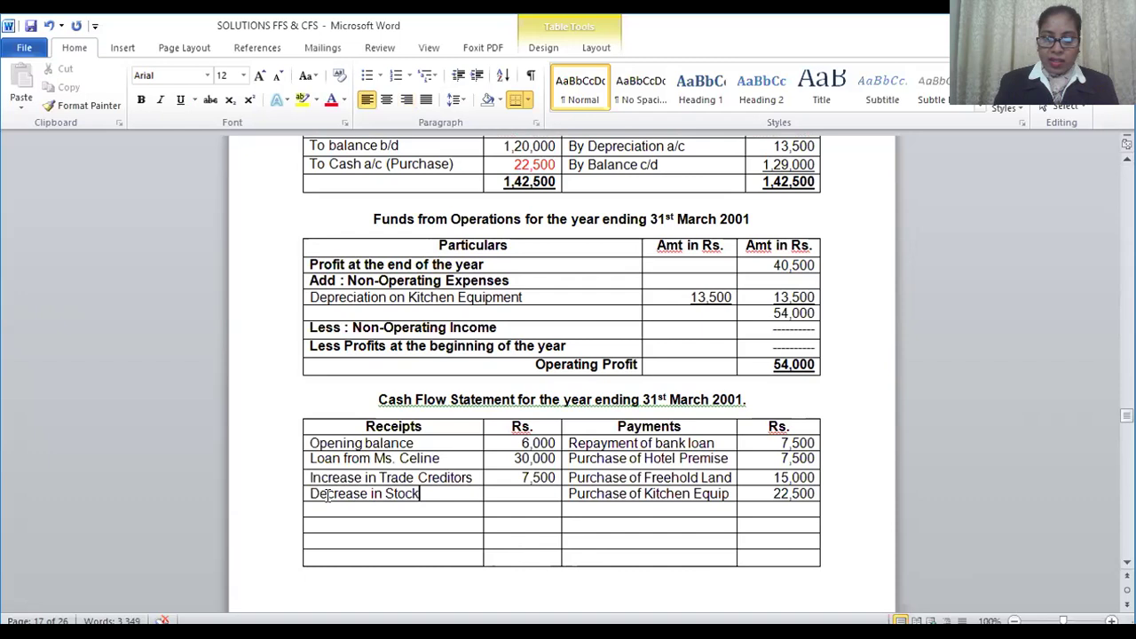
key("Tab")
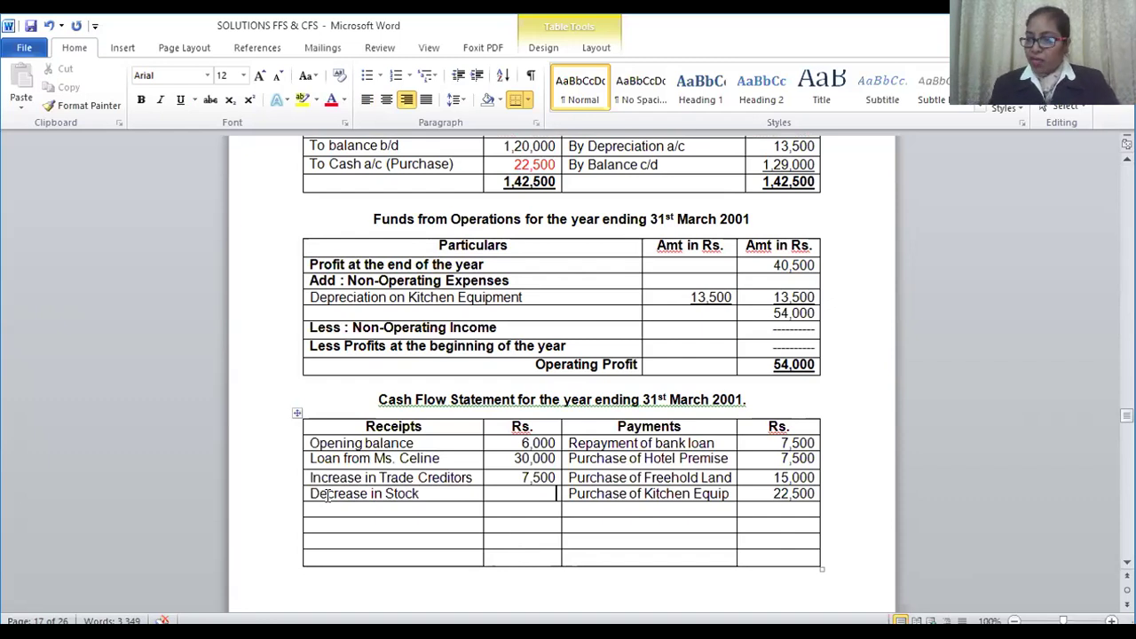
type("4,500")
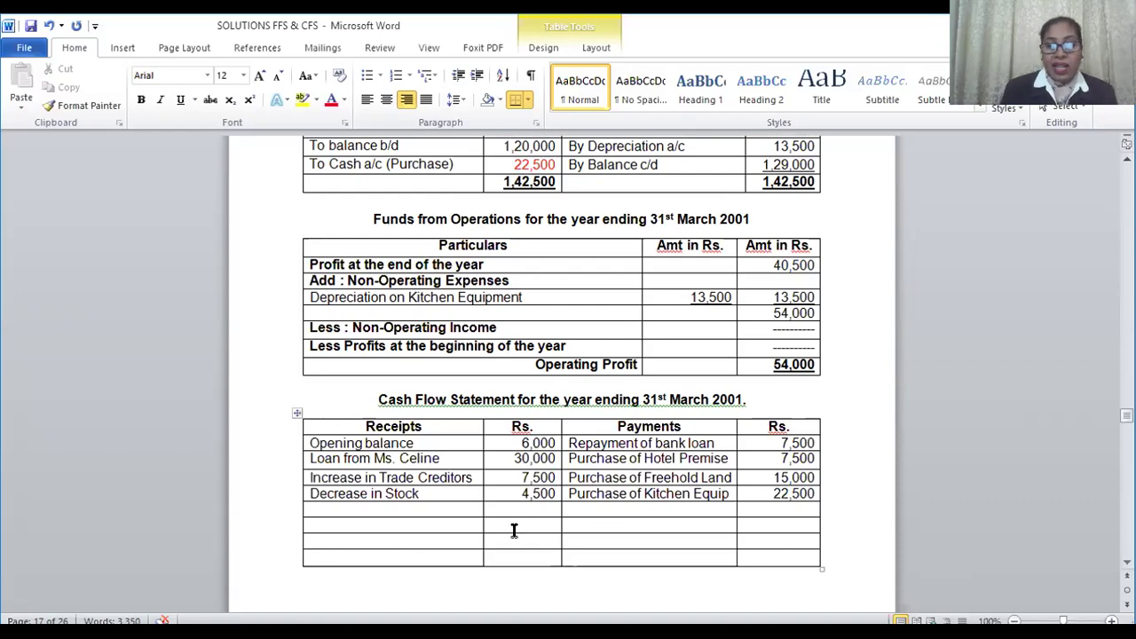
Step: Enter "Increase in Debtors" with an amount of 5,100 as the fifth payment in the Cash Flow Statement
left_click(597, 510)
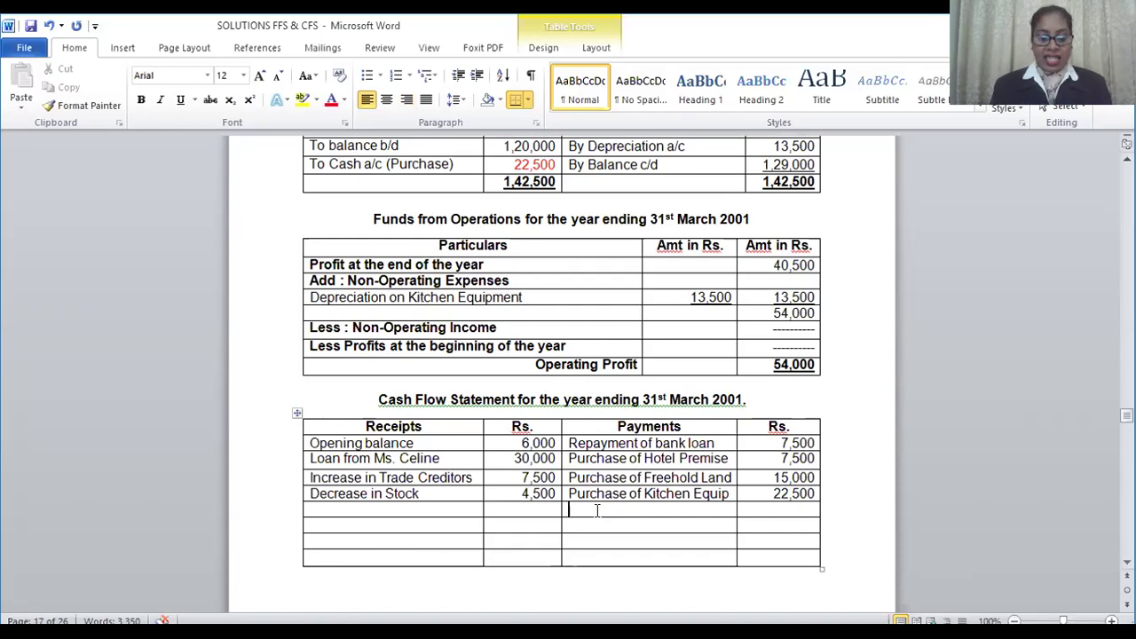
type("increaa")
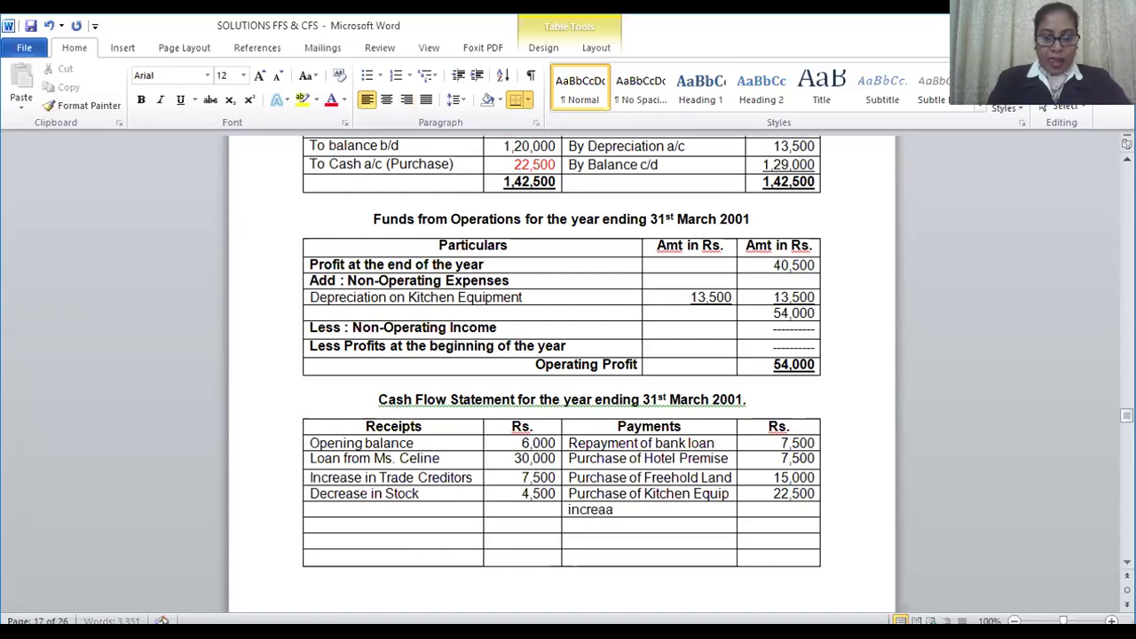
key("BackSpace")
type("se i")
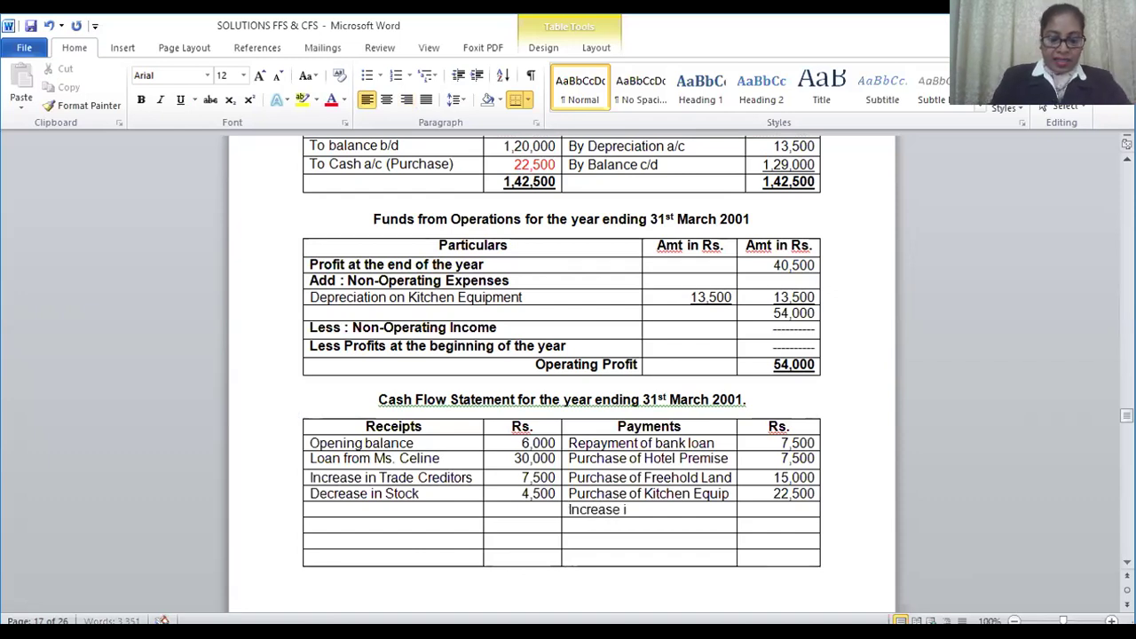
type("n Debtors")
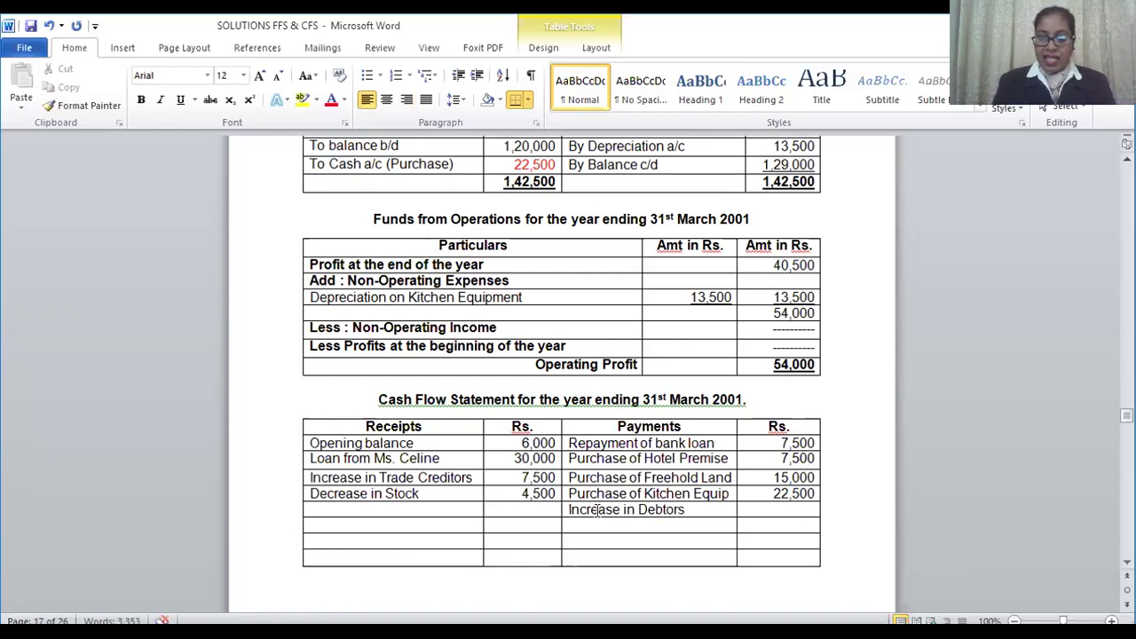
key("Tab")
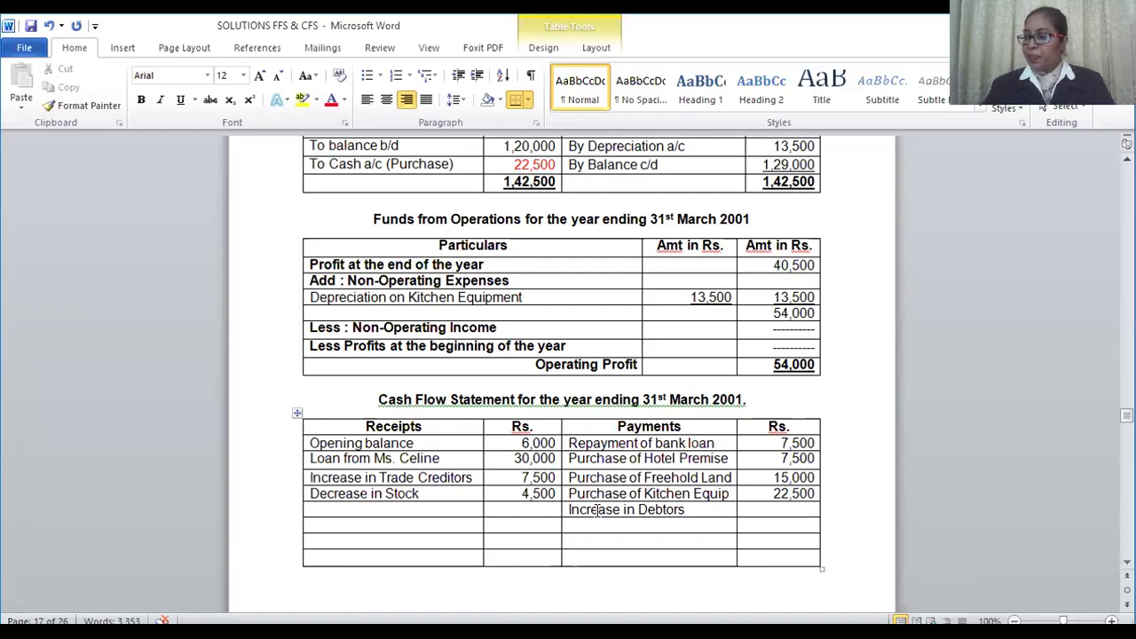
type("5,100")
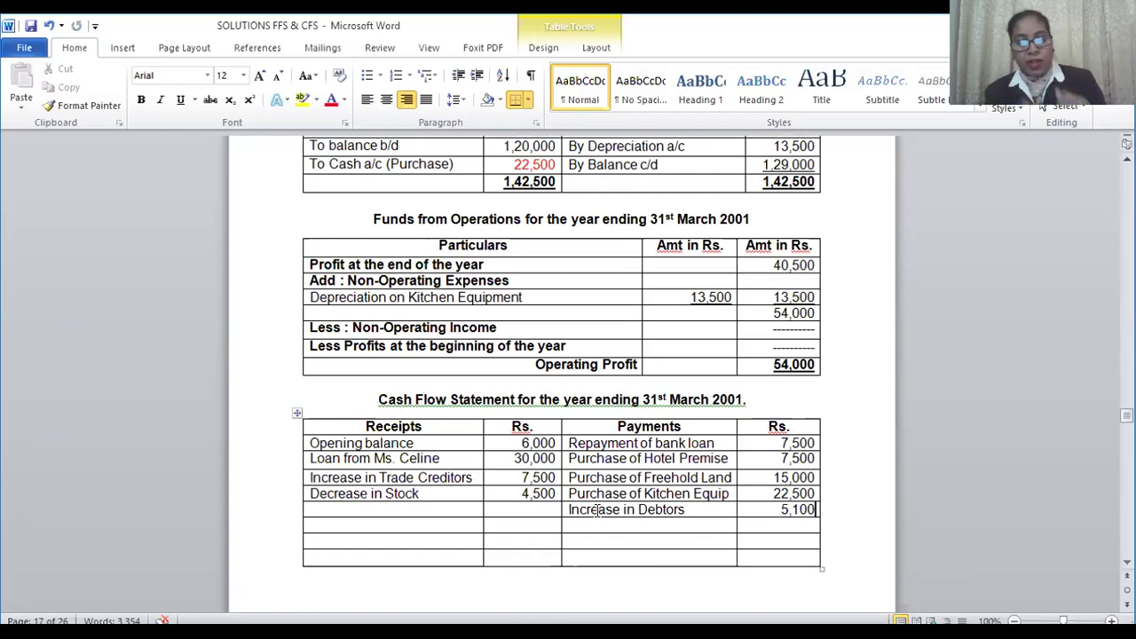
Step: Enter "Drawings" with an amount of 39,000 as the sixth payment in the Cash Flow Statement
left_click(594, 523)
type("drawings")
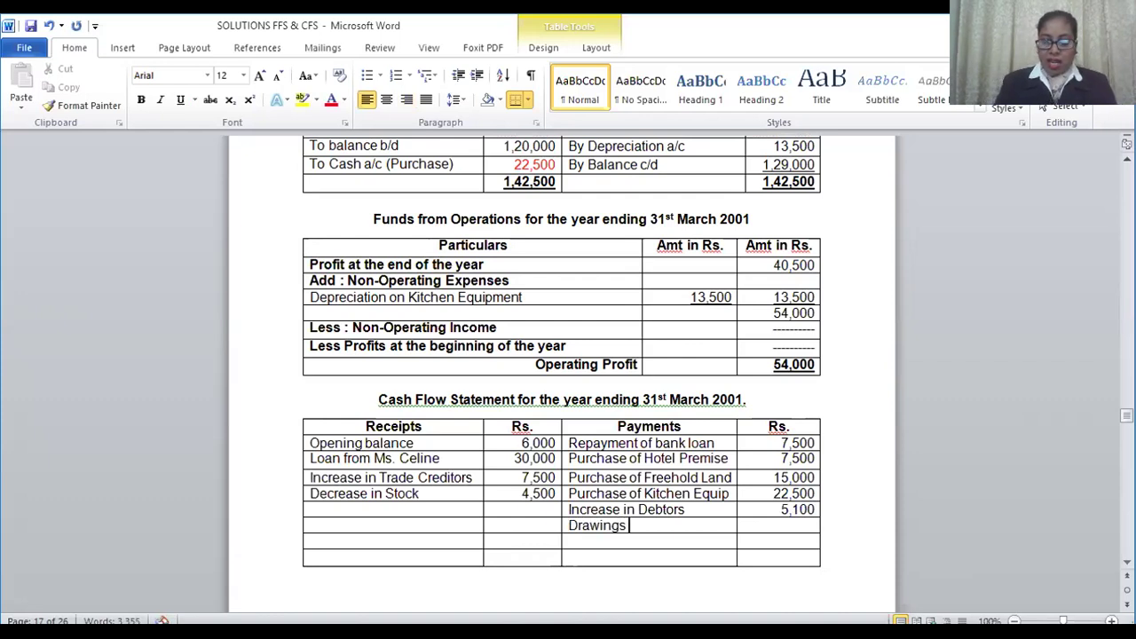
key("Tab")
type("39,000")
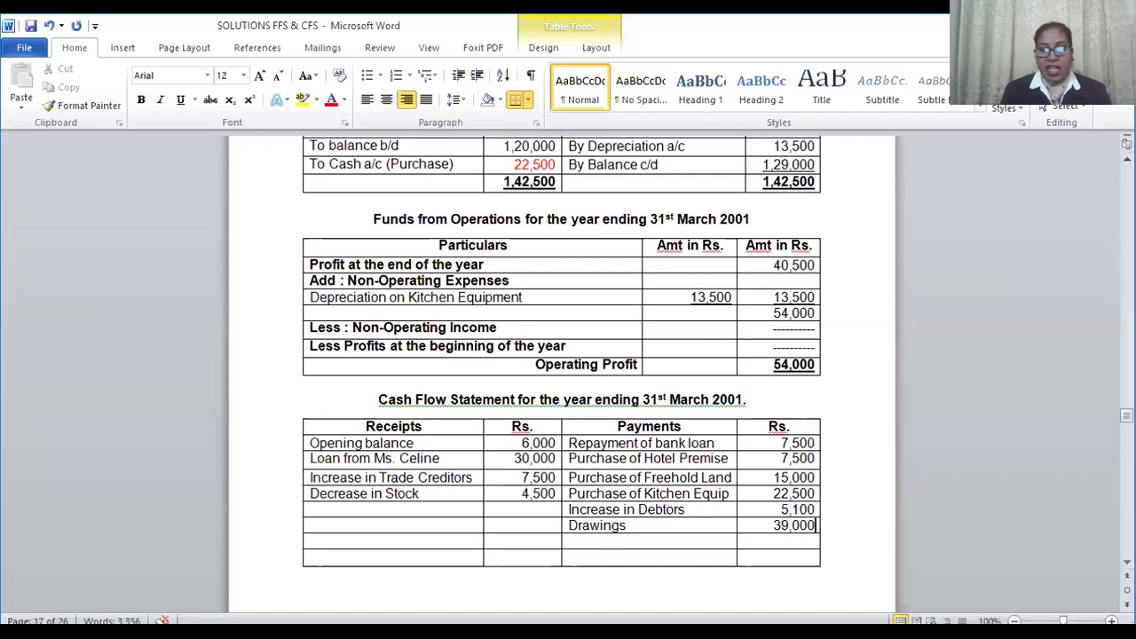
Step: Enter "Closing balance" with an amount of 5,400 as the last payment and 1,02,000 as the payments total below it
left_click(590, 541)
type("closing balance")
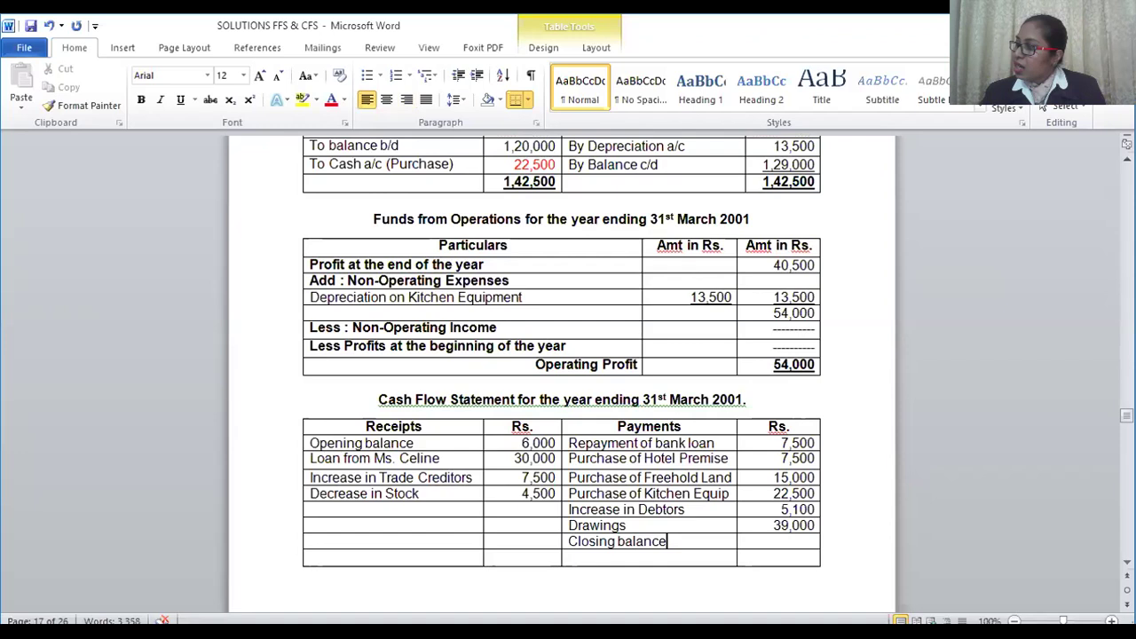
key("Tab")
type("5,400")
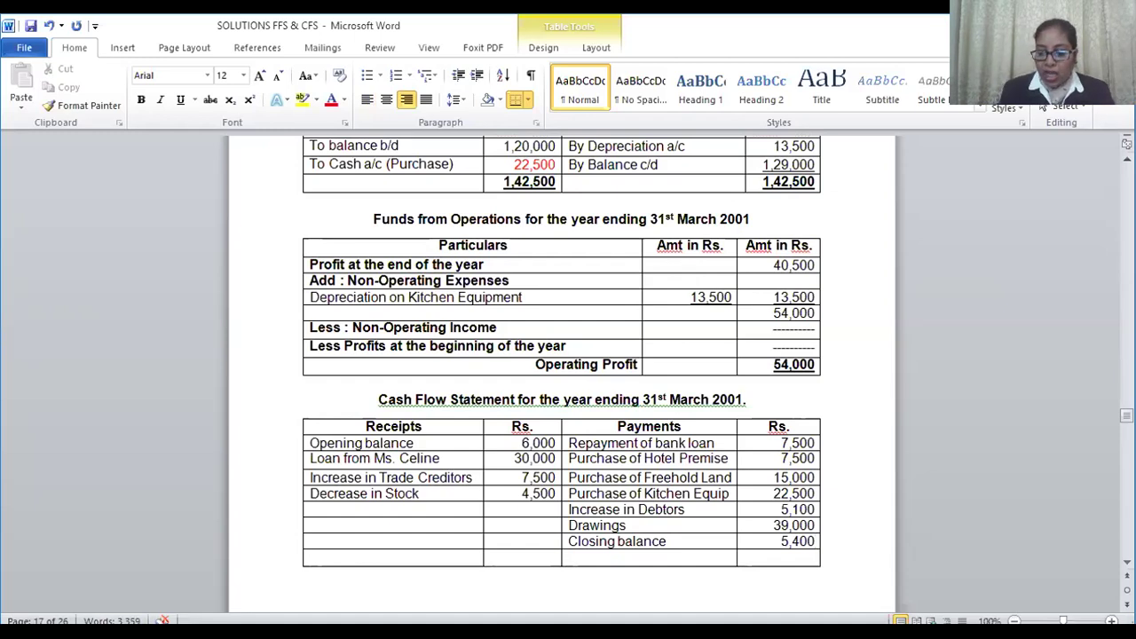
key("Down")
type("1,02,000")
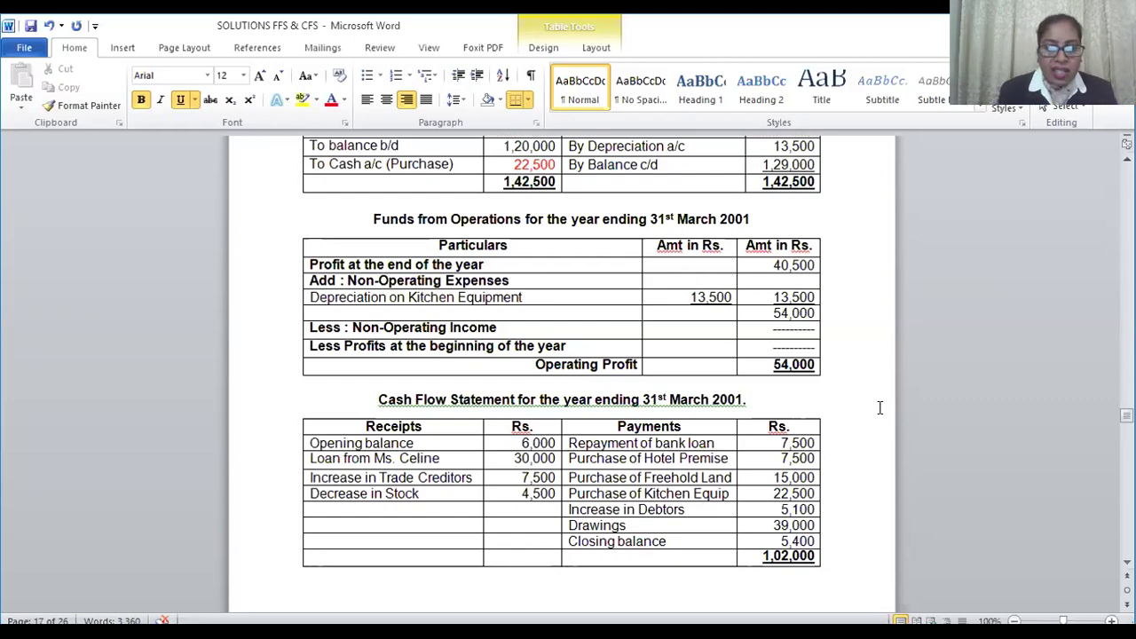
Step: Enter "Operational Profit" with an amount of 54,000 as the fifth receipt in the Cash Flow Statement
left_click(354, 507)
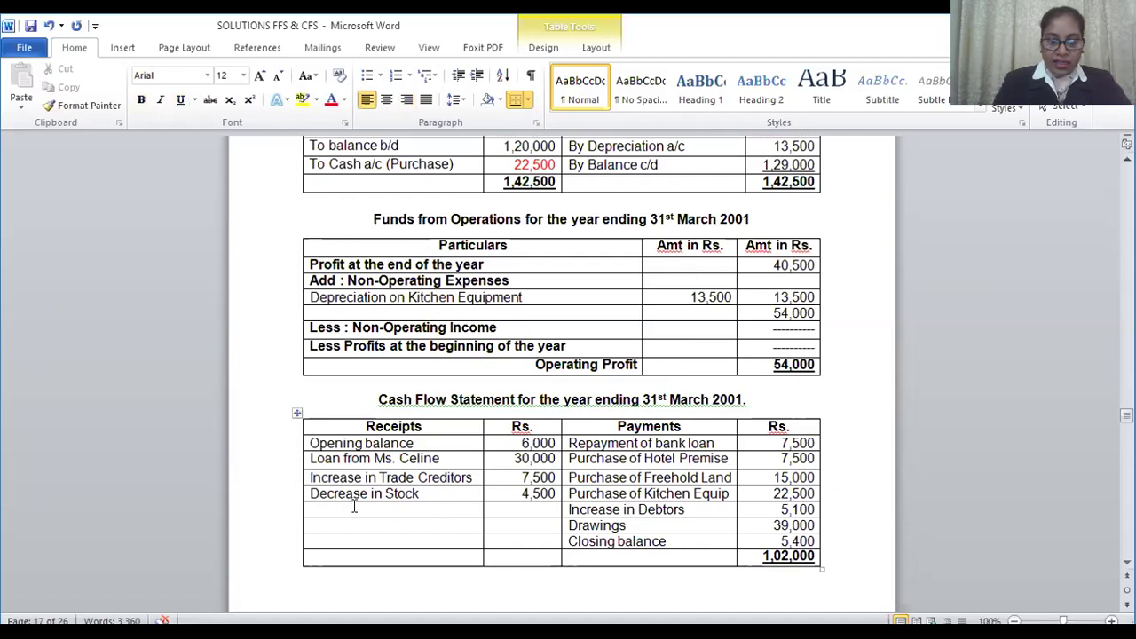
left_click(304, 511)
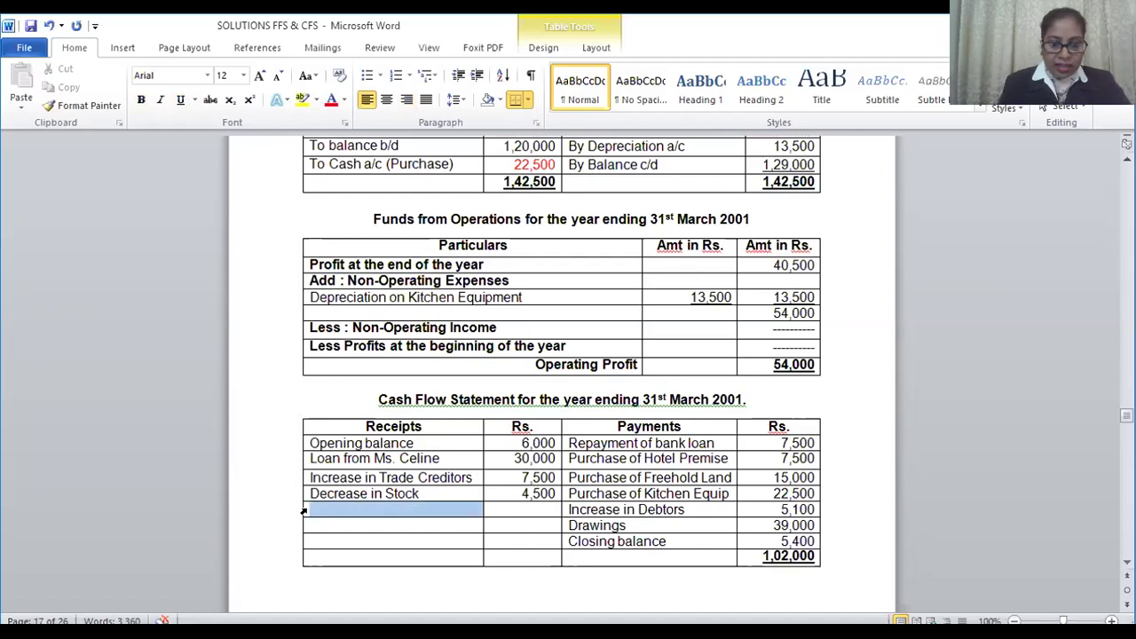
left_click(313, 509)
type("operation")
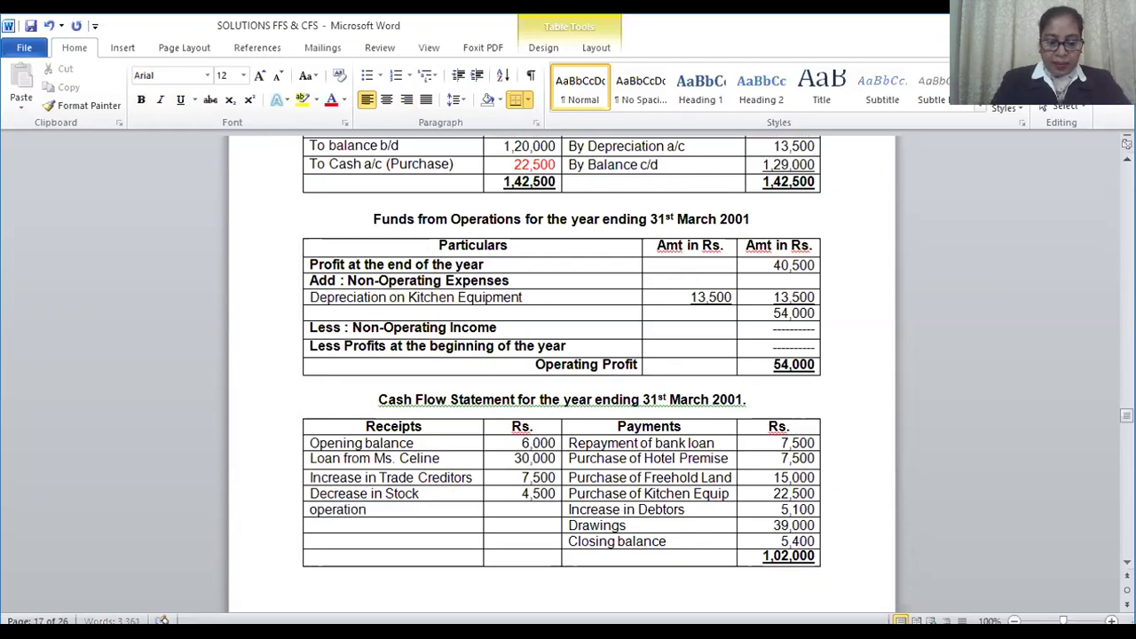
type("al Pr")
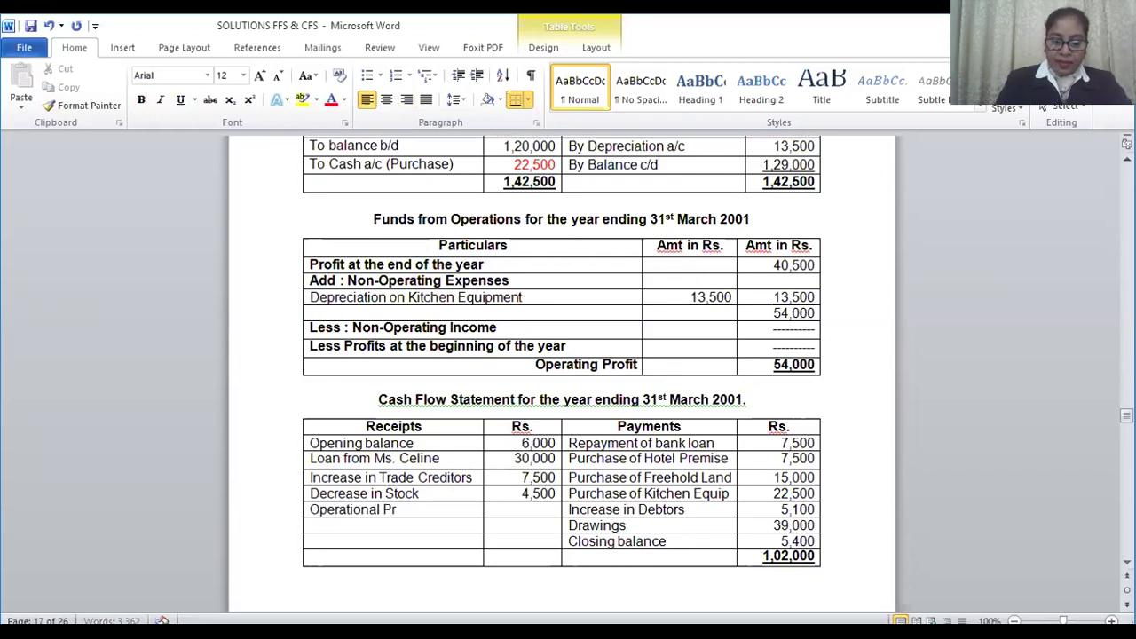
type("ofit")
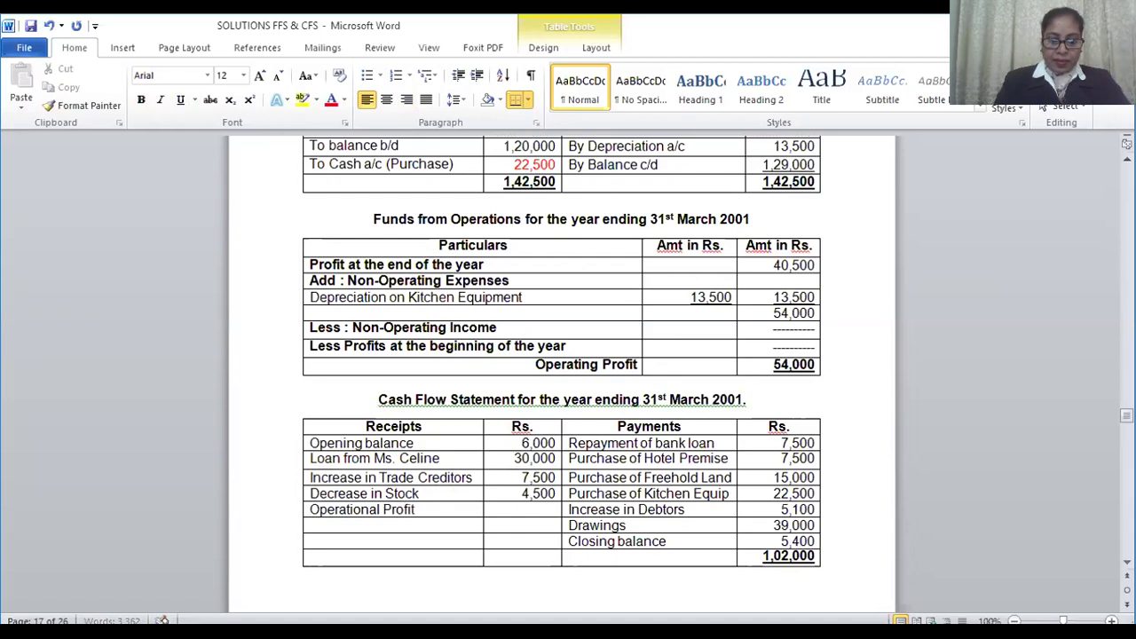
key("Tab")
type("54,000")
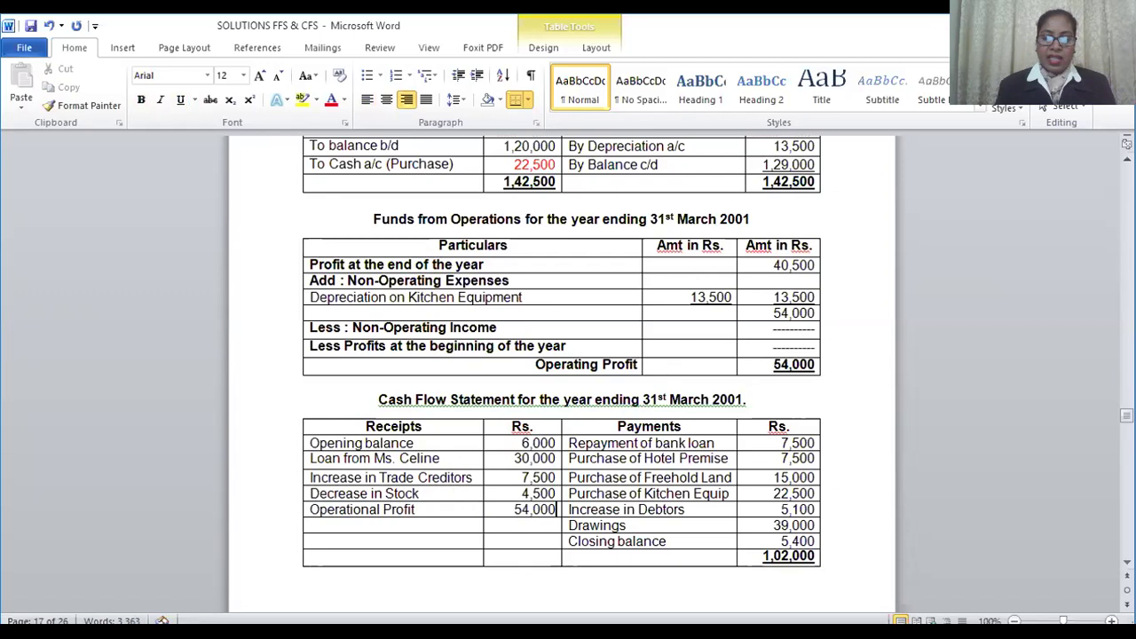
Step: Enter 1,02,000 in bold and underlined as the receipts total of the Cash Flow Statement
left_click(505, 557)
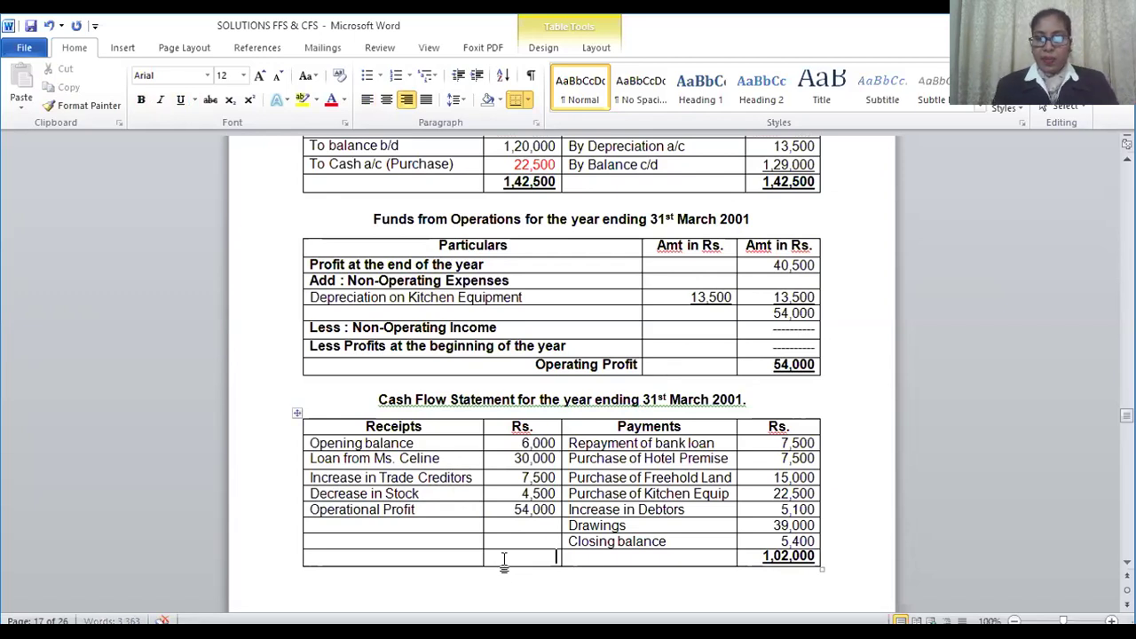
key("ctrl+b")
key("ctrl+u")
type("1,0")
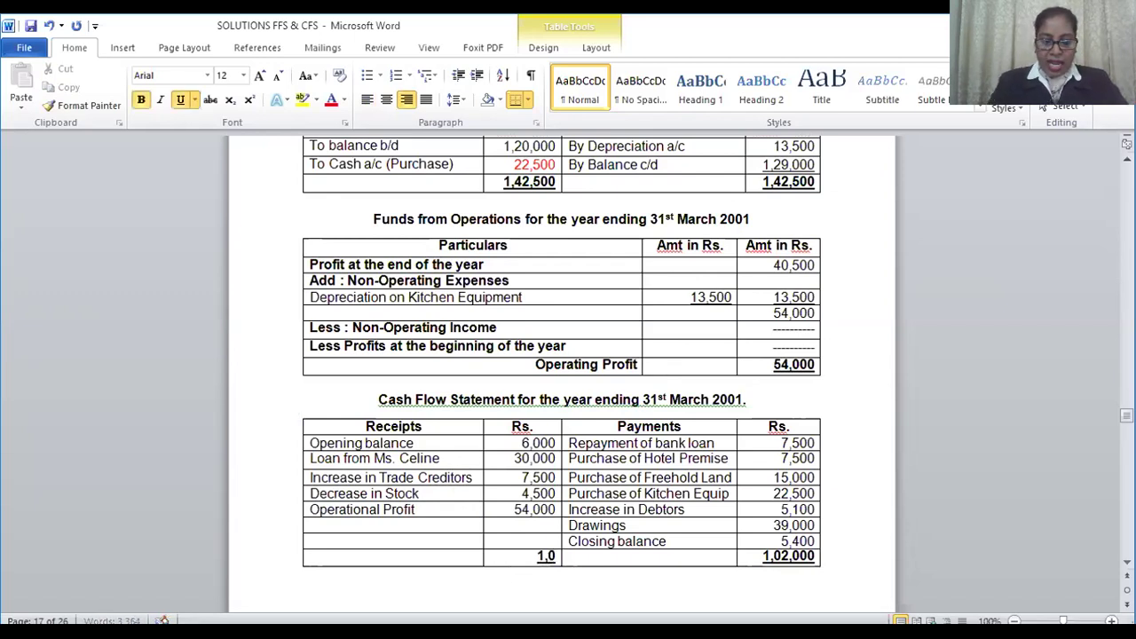
type("2,000")
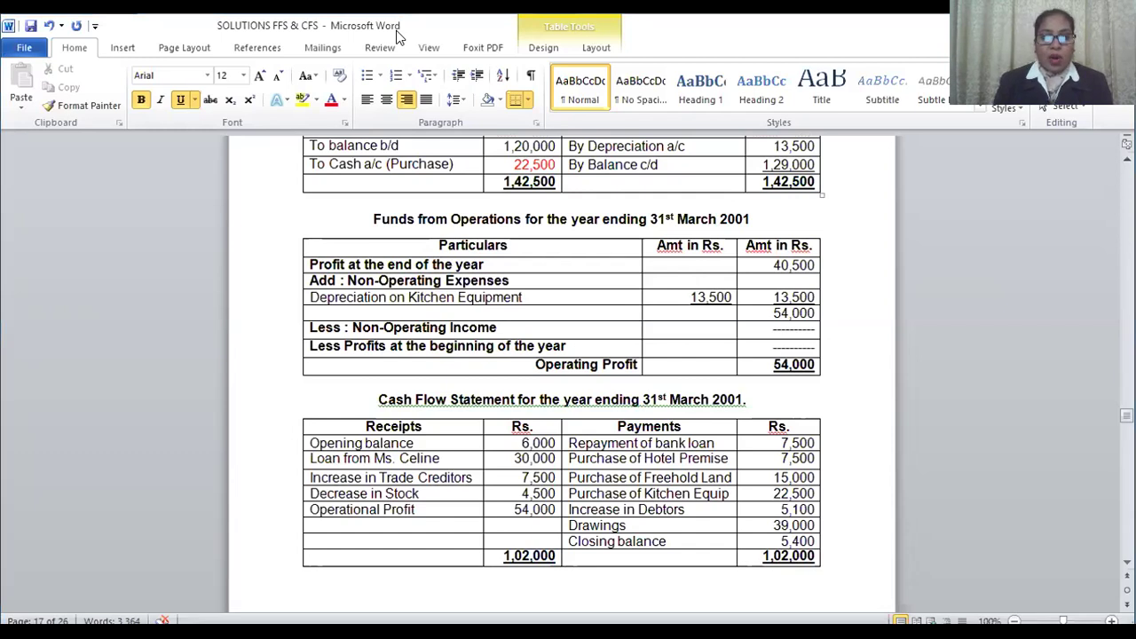
Step: Switch to the Cash Flow and Fund Flow document and look through the remaining problems after Problem 3, up to Problem 10
key("alt+Tab")
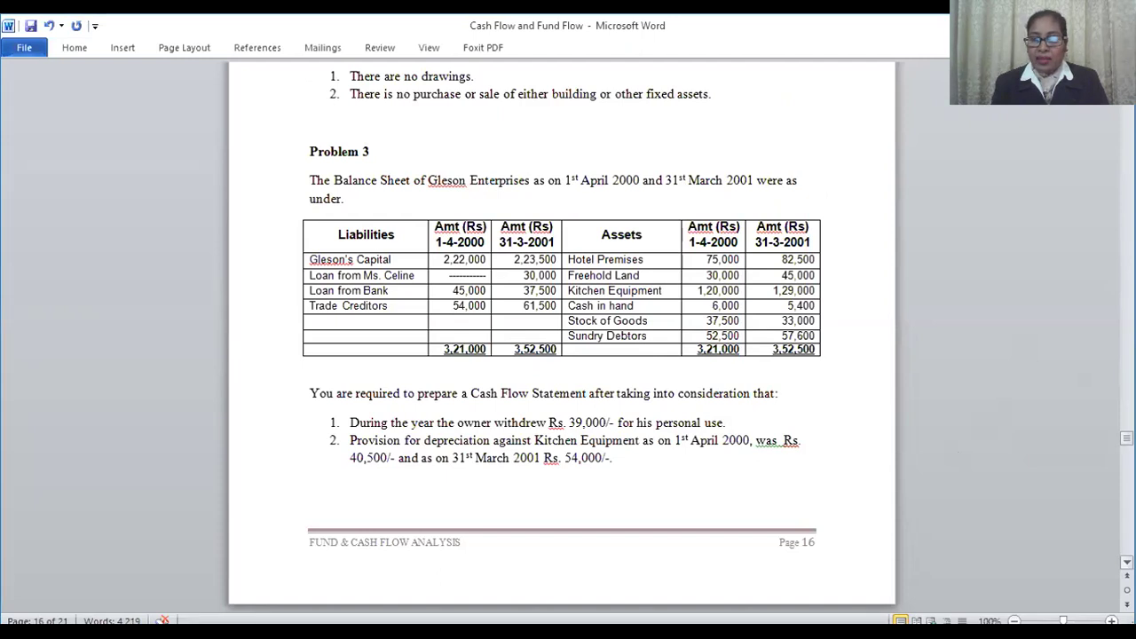
scroll(568, 337, "down", 15)
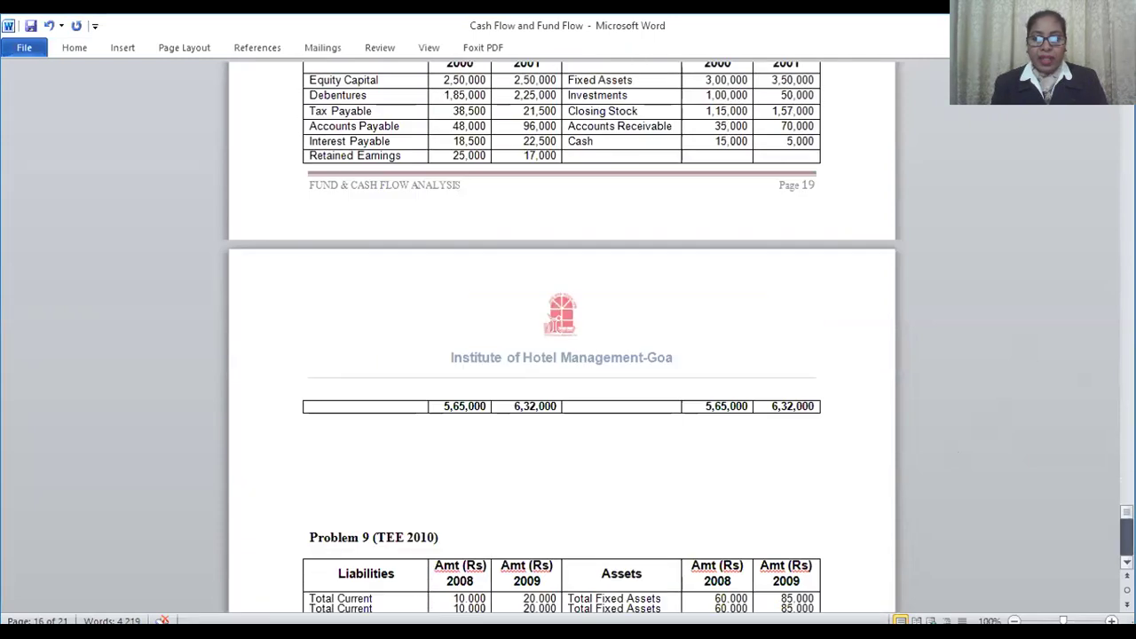
scroll(568, 337, "down", 10)
scroll(568, 337, "up", 1)
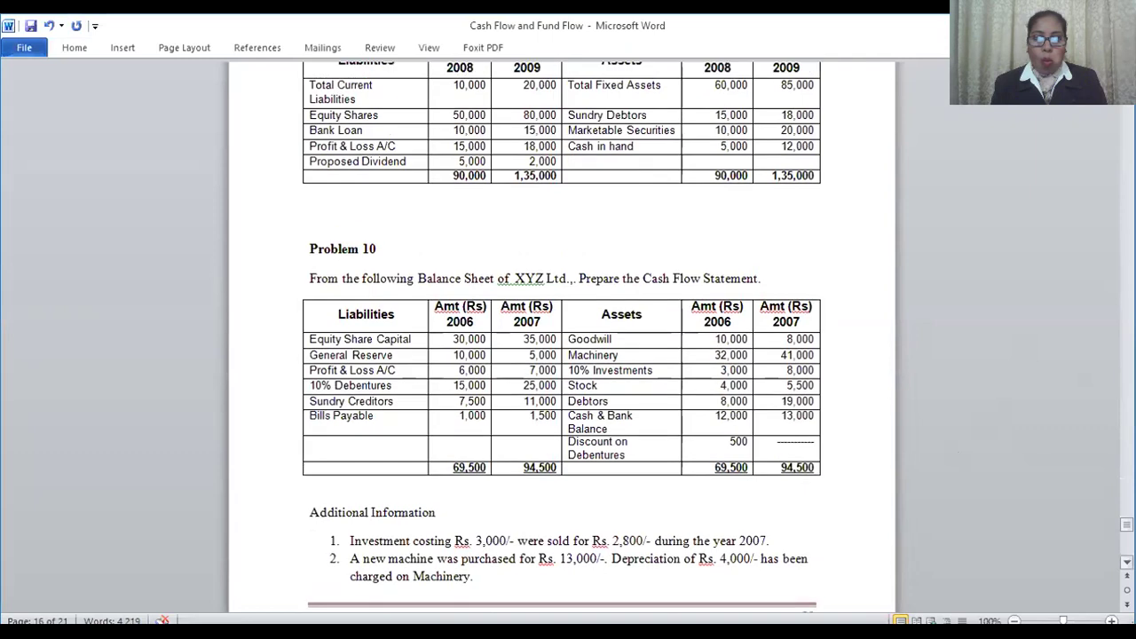
scroll(568, 338, "up", 1)
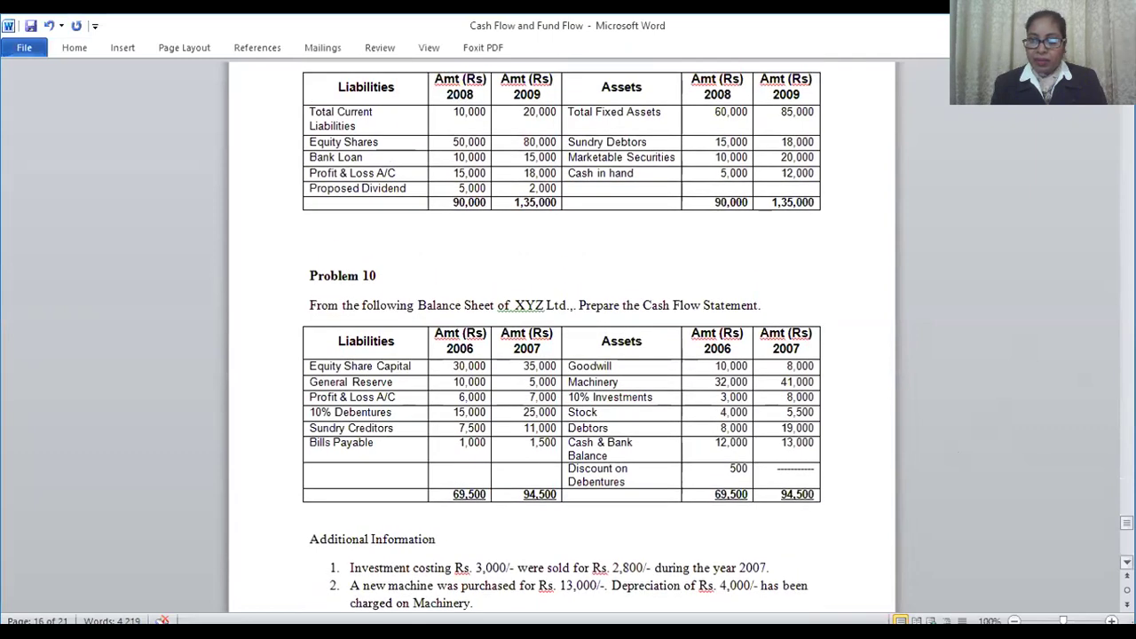
scroll(567, 337, "up", 10)
scroll(568, 337, "up", 11)
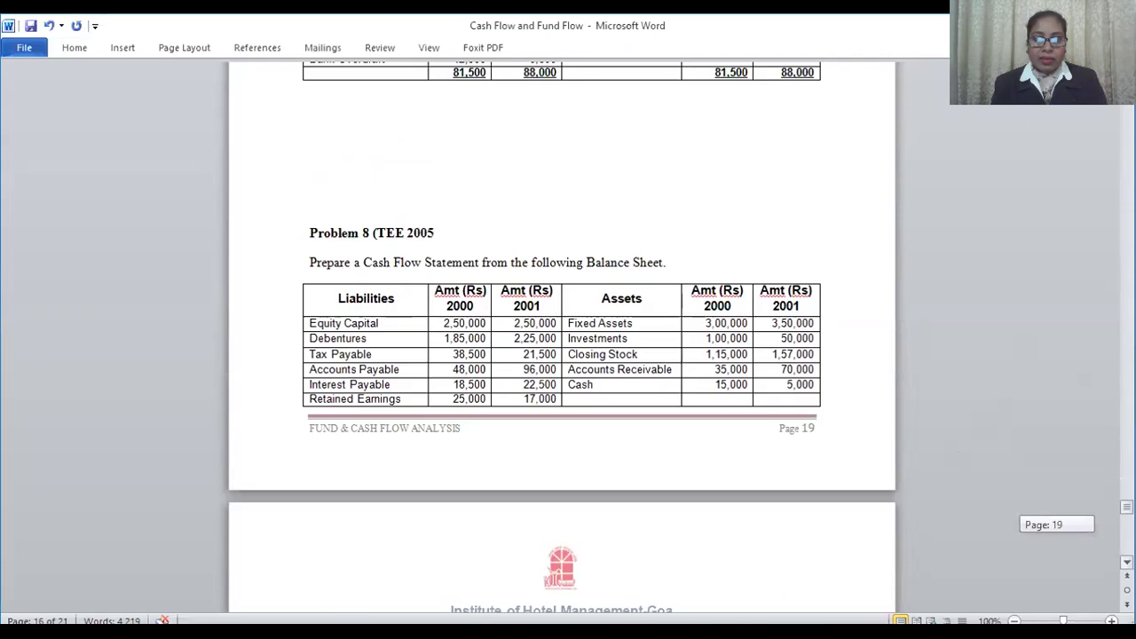
Step: Delete the surplus blank lines between Problem 7's balance sheet table and the Problem 8 heading
scroll(568, 337, "up", 7)
left_click(329, 387)
key("Delete")
key("Delete")
key("Delete")
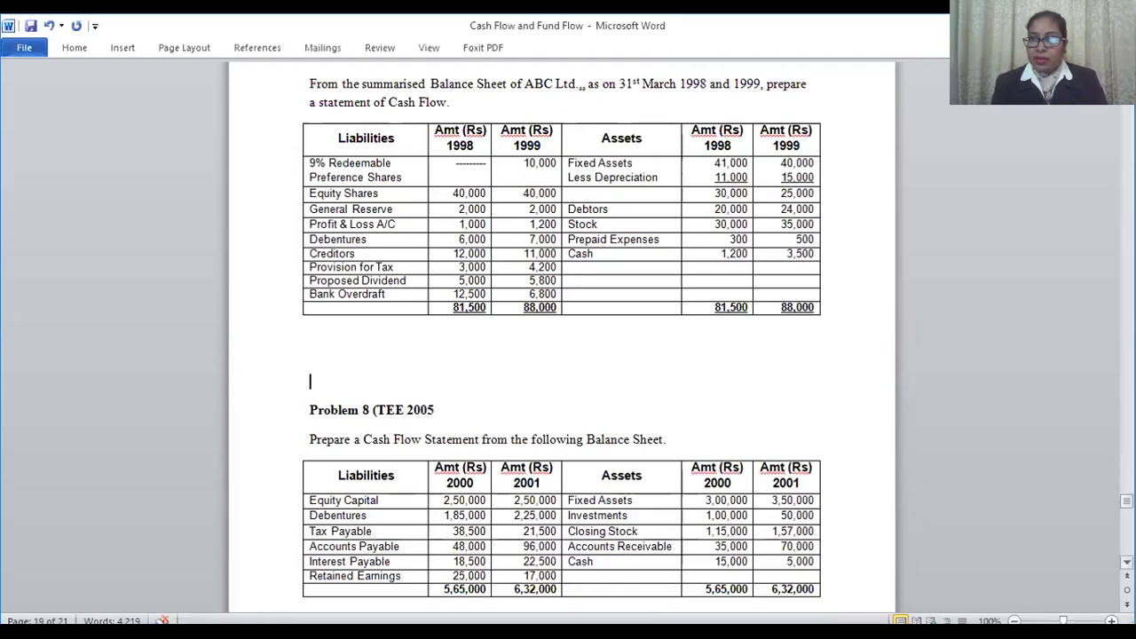
Step: Go back through Problem 7 to Problem 4 (TEE 2003) and view the balance sheet of Tinker's Inc
scroll(568, 337, "up", 2)
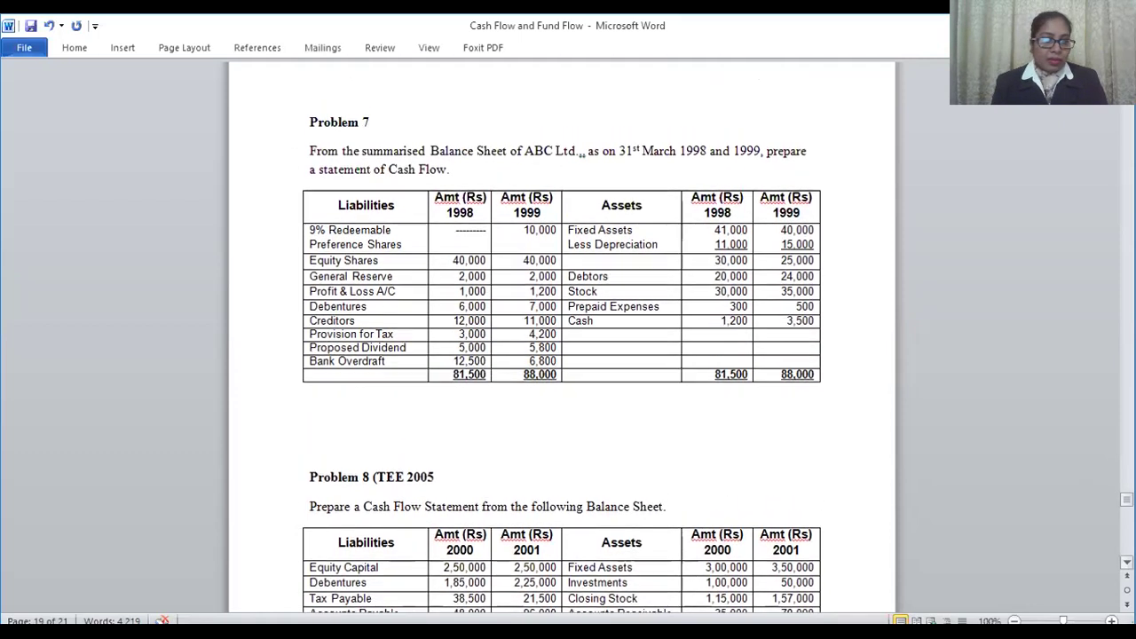
scroll(568, 355, "up", 4)
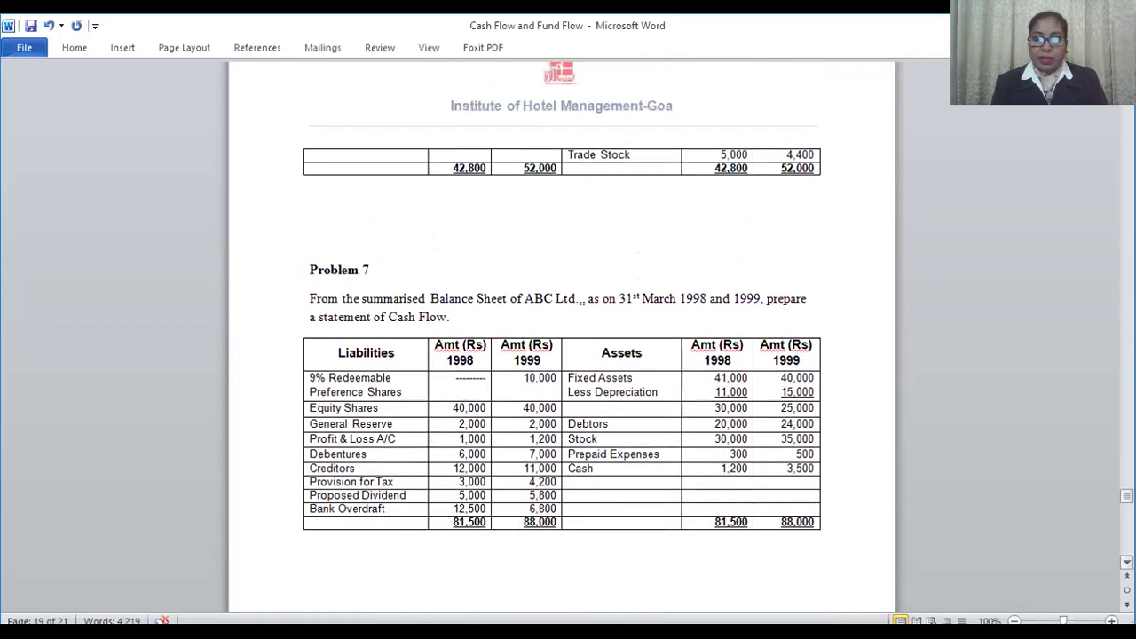
scroll(568, 355, "up", 1)
left_click_drag(1126, 495, 1126, 453)
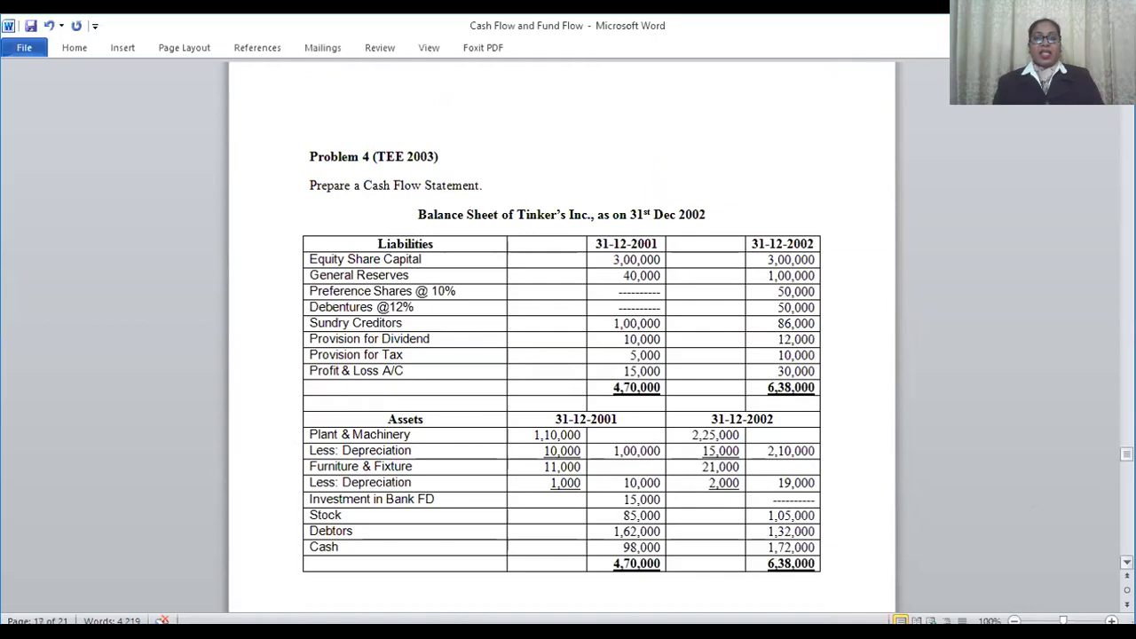